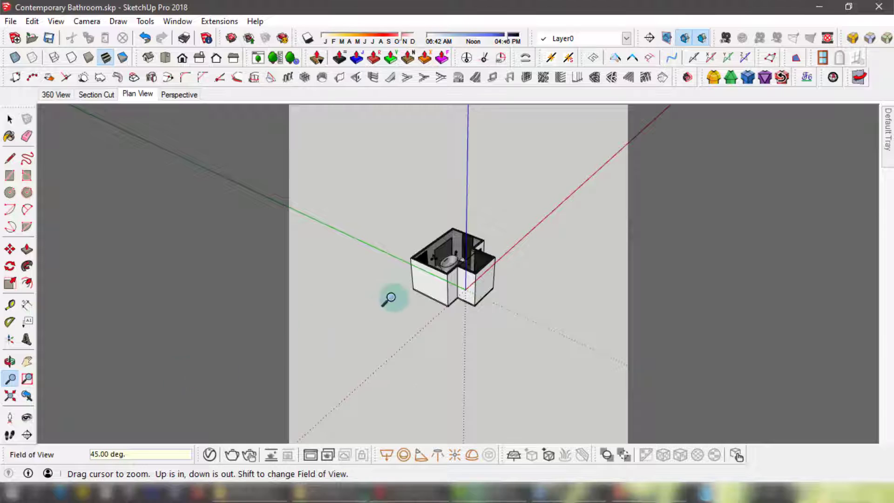
Turn off Safe Frame in the V-Ray render output settings and close the settings window.
left_click_drag(390, 298, 298, 200)
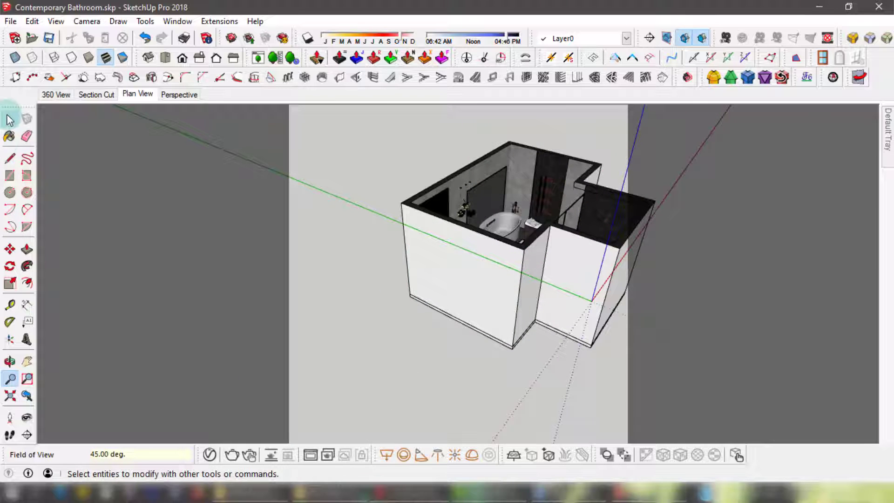
left_click(26, 361)
left_click_drag(425, 293, 473, 265)
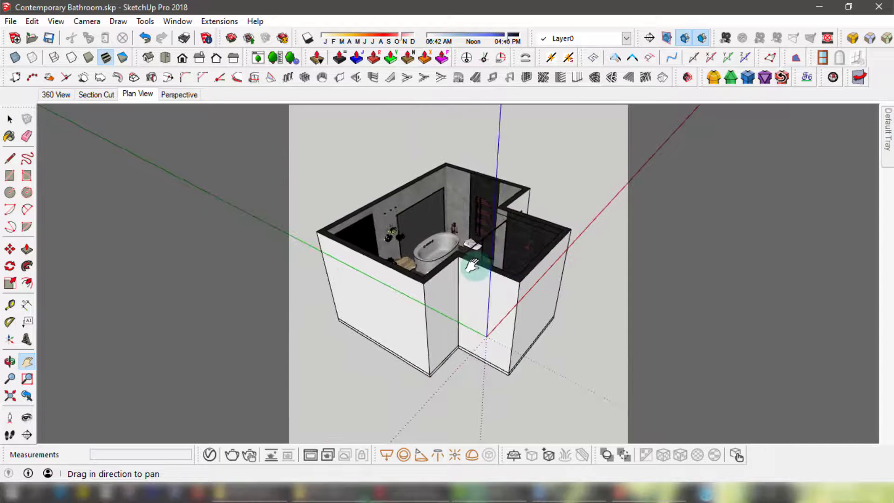
left_click(229, 455)
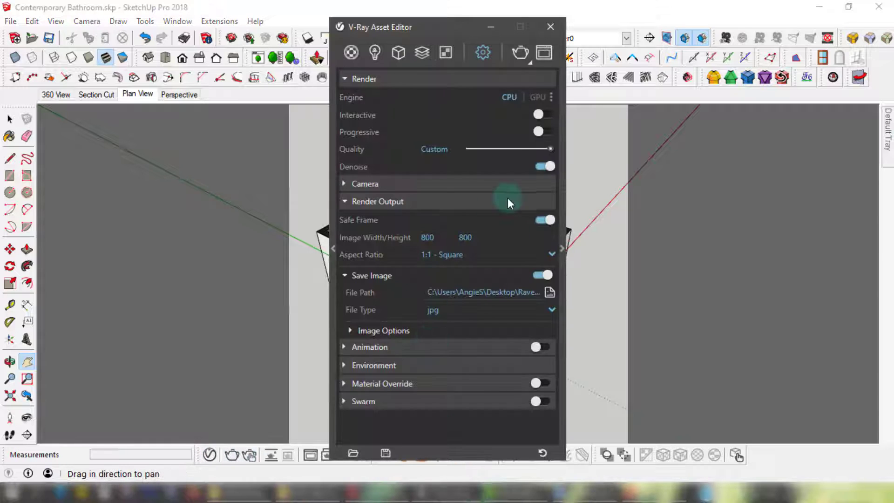
left_click(543, 220)
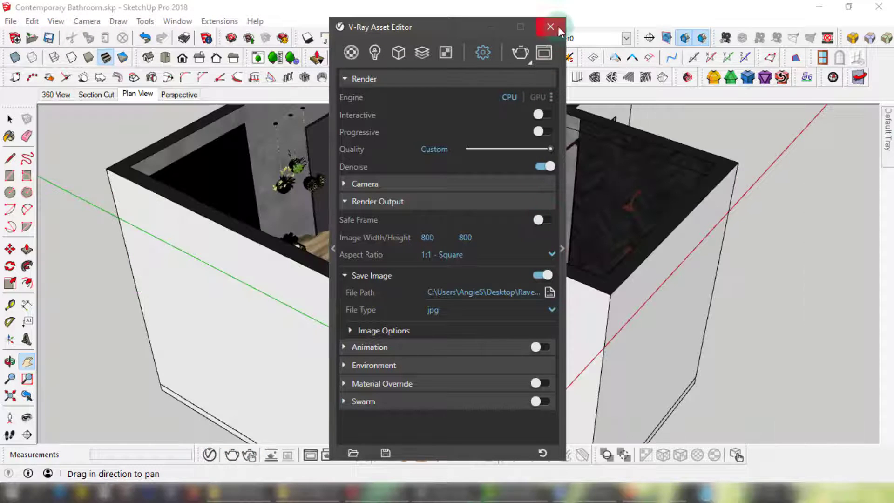
left_click(551, 27)
Keep the Default Tray permanently open and expand its list of layers.
scroll(463, 193, "down", 3)
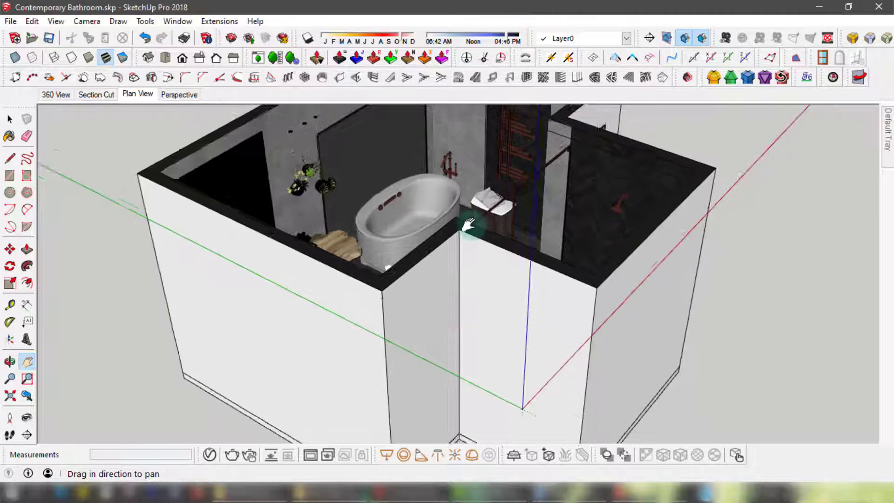
left_click_drag(461, 191, 445, 239)
mouse_move(888, 155)
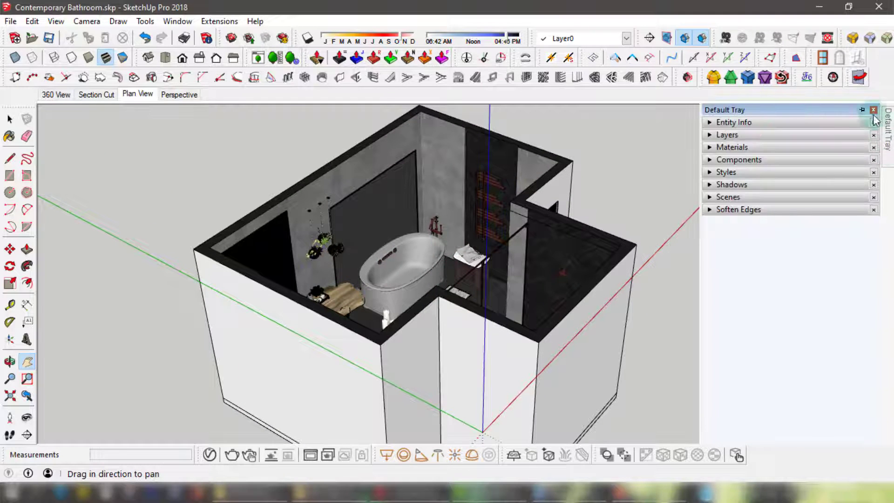
left_click(862, 110)
left_click(764, 134)
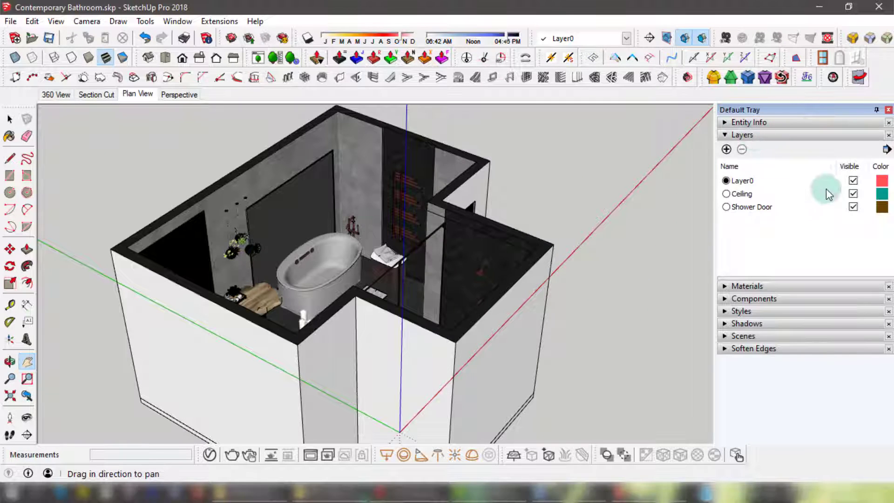
Unhide all hidden objects in the bathroom model.
left_click(32, 21)
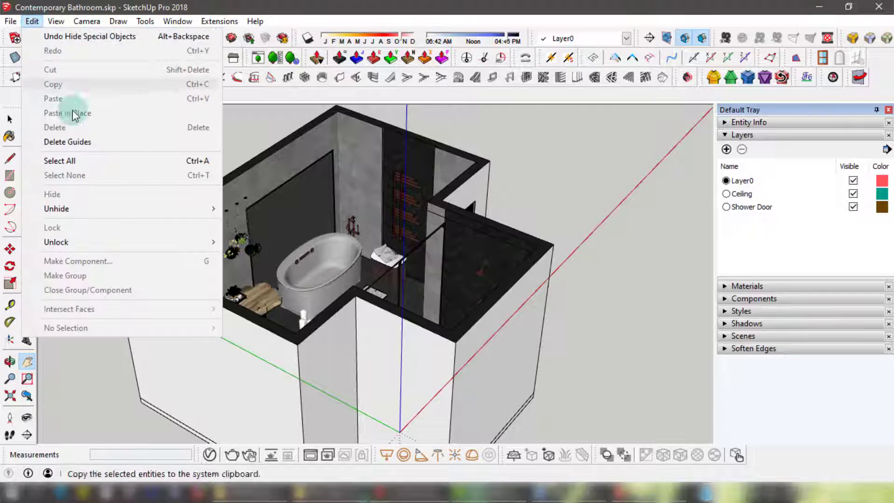
mouse_move(212, 208)
left_click(245, 235)
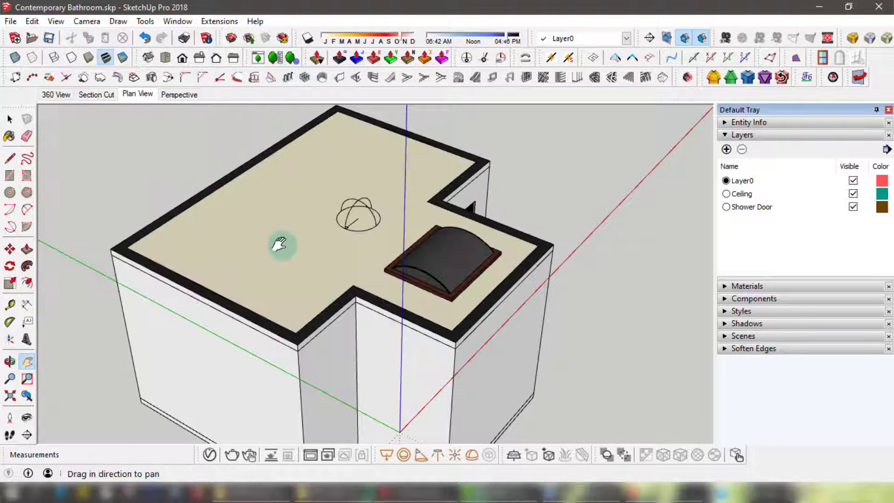
Display the section planes and delete the existing vertical section plane beside the room.
left_click(10, 119)
middle_click_drag(405, 215, 84, 265)
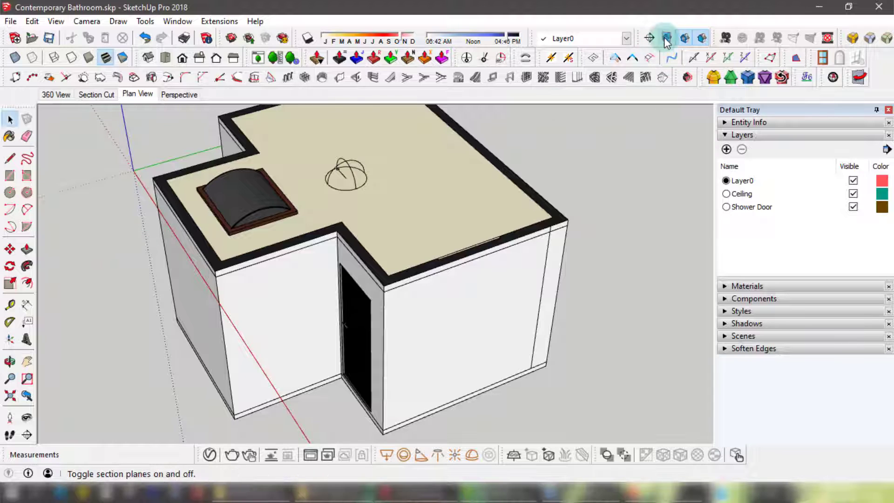
left_click(169, 305)
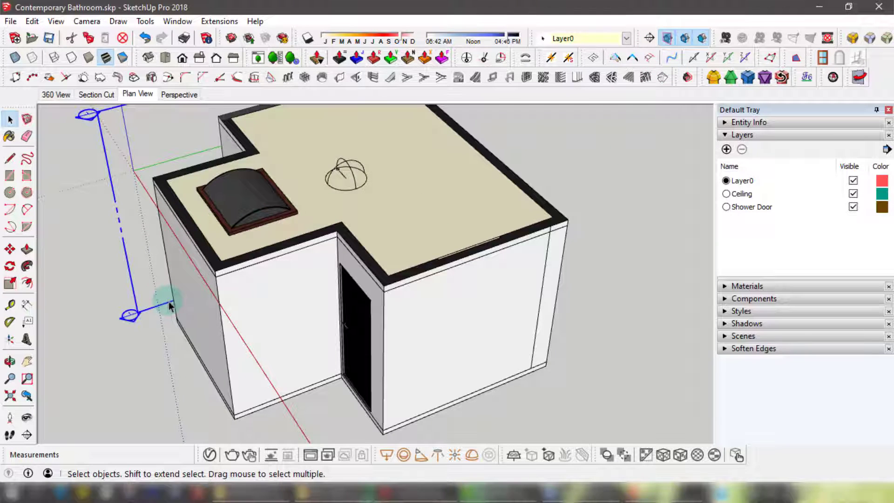
key("Delete")
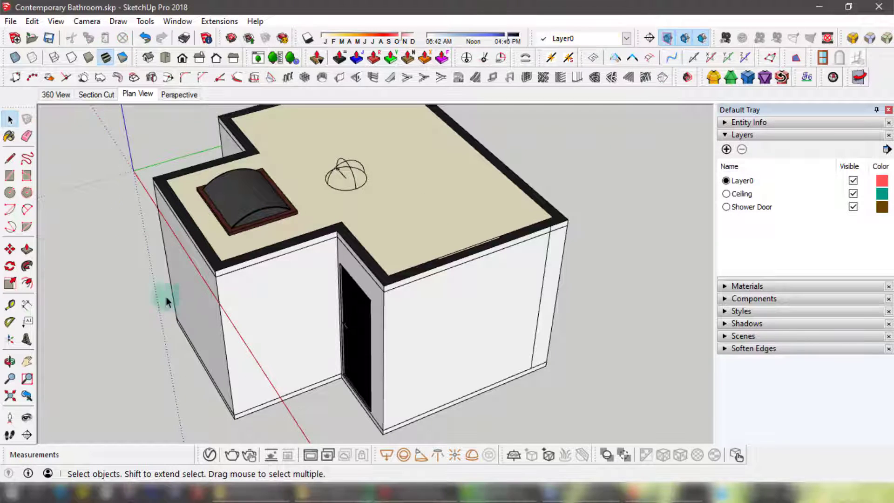
Hide the Ceiling layer to examine the bathroom's interior layout from above, and turn the layer back on.
middle_click_drag(174, 235, 661, 363)
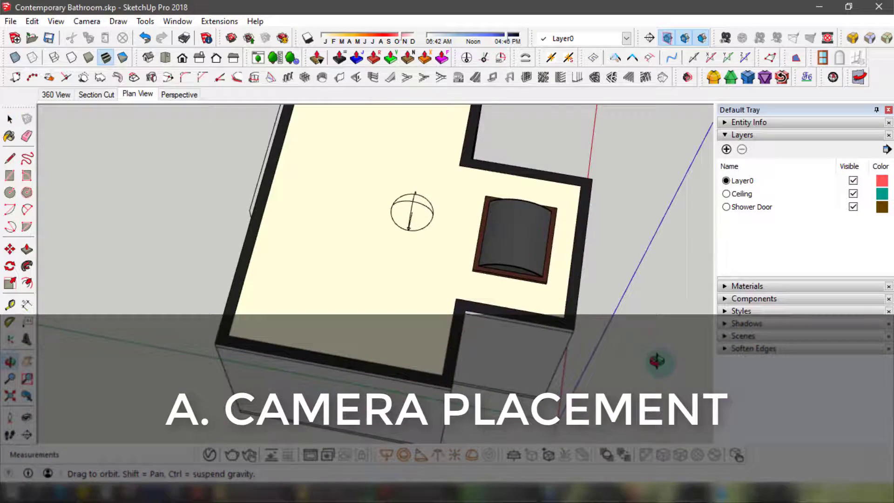
right_click(395, 297)
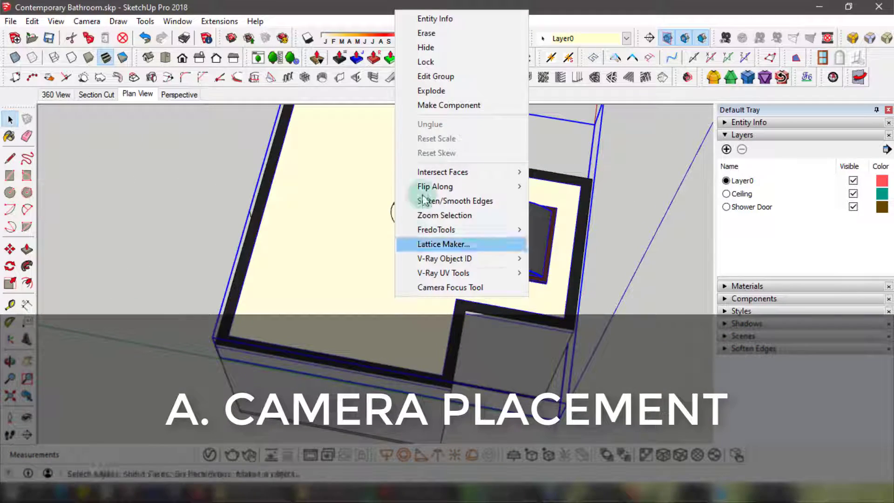
left_click(854, 194)
middle_click_drag(516, 384, 694, 403)
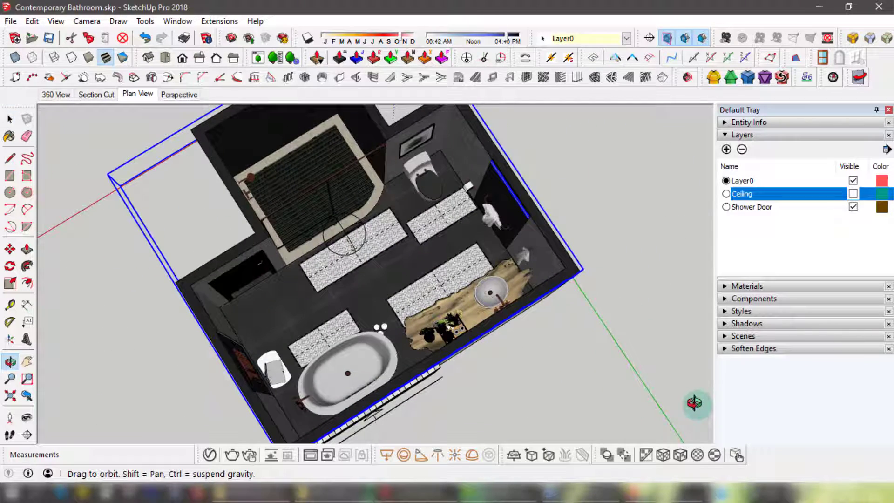
middle_click_drag(694, 403, 270, 371)
middle_click_drag(461, 230, 444, 248)
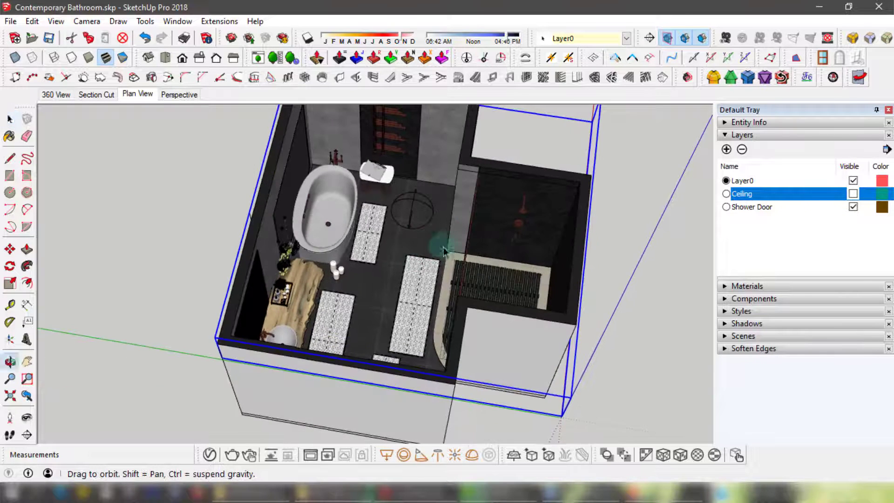
left_click(627, 320)
scroll(459, 356, "down", 3)
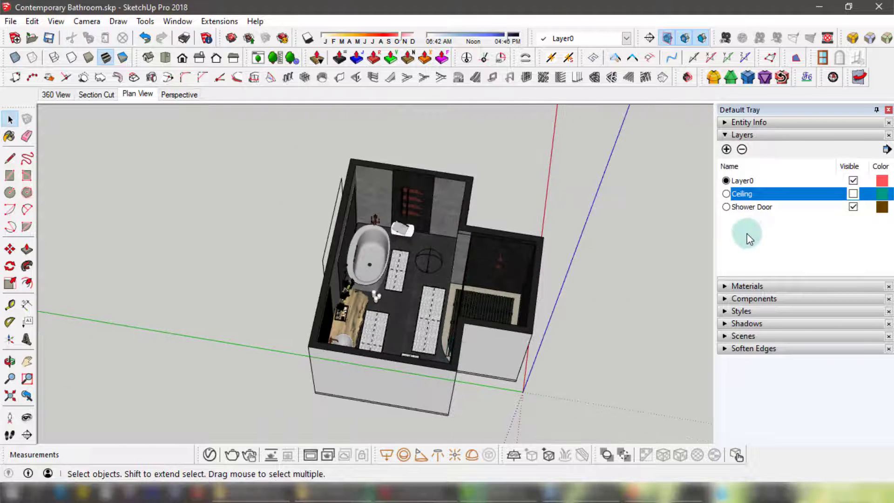
left_click(853, 193)
Undock the Section toolbar and float it over the drawing area beside the model.
left_click(27, 362)
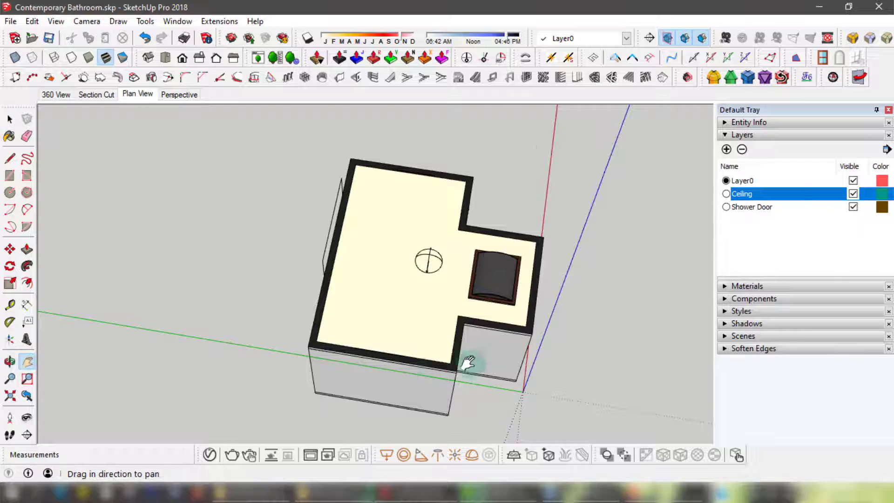
left_click_drag(466, 362, 442, 275)
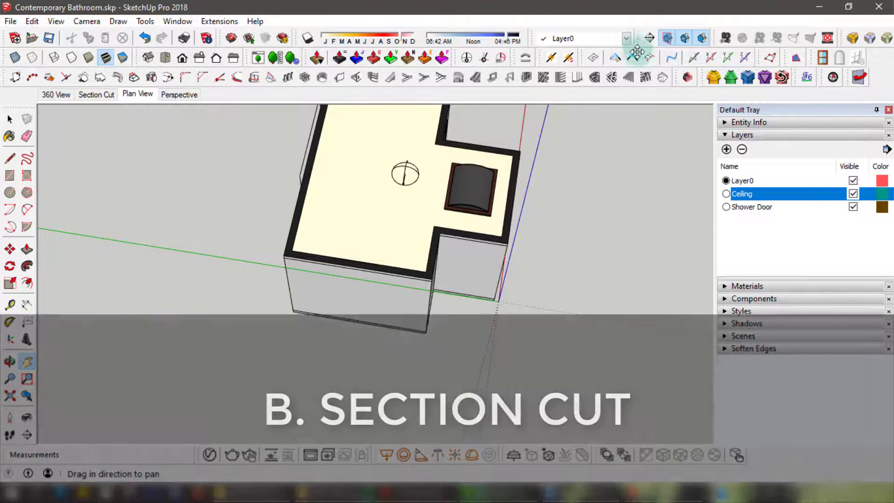
left_click_drag(642, 38, 176, 226)
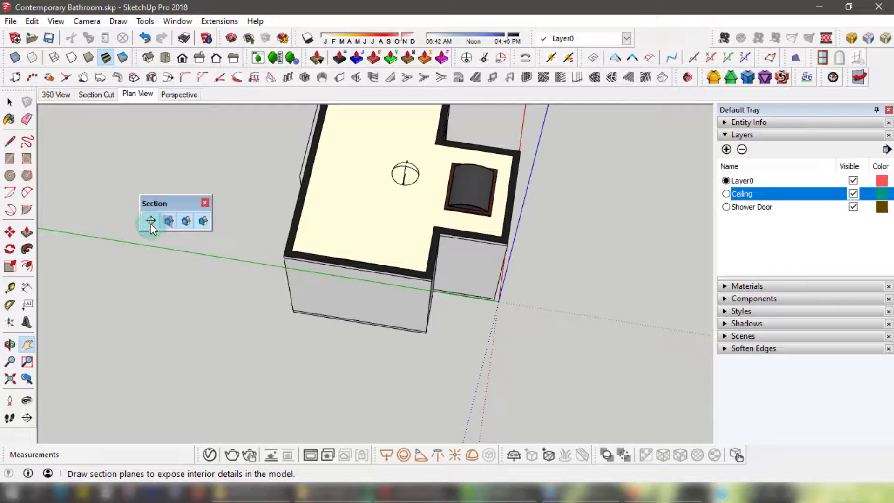
Place a section plane named Section 1 with symbol 1 on the outer face of the wider room's end wall.
left_click(150, 222)
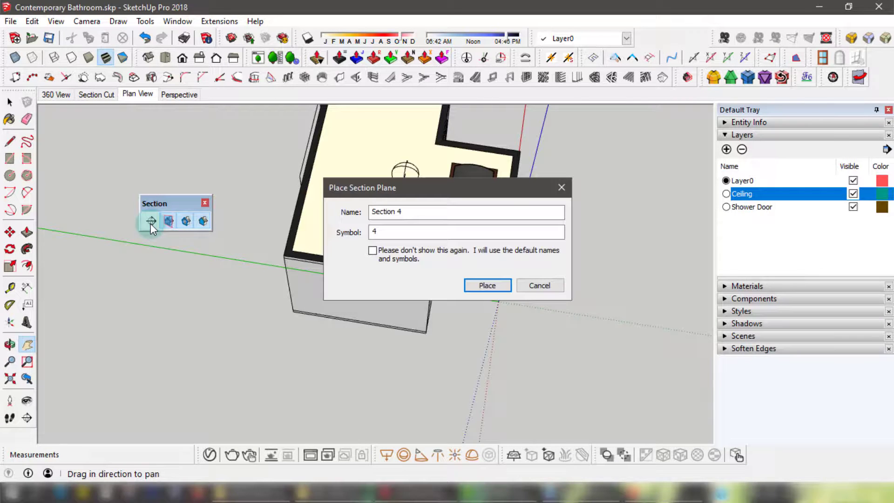
left_click(397, 213)
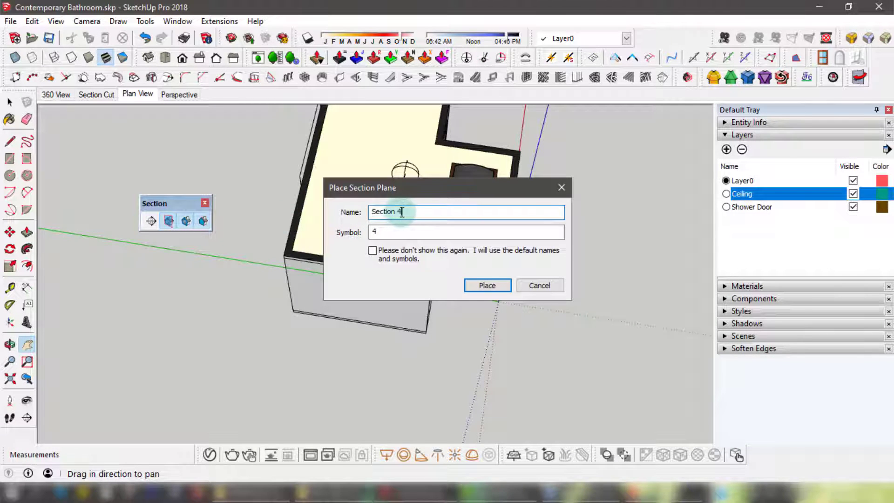
left_click_drag(395, 231, 357, 231)
type("1")
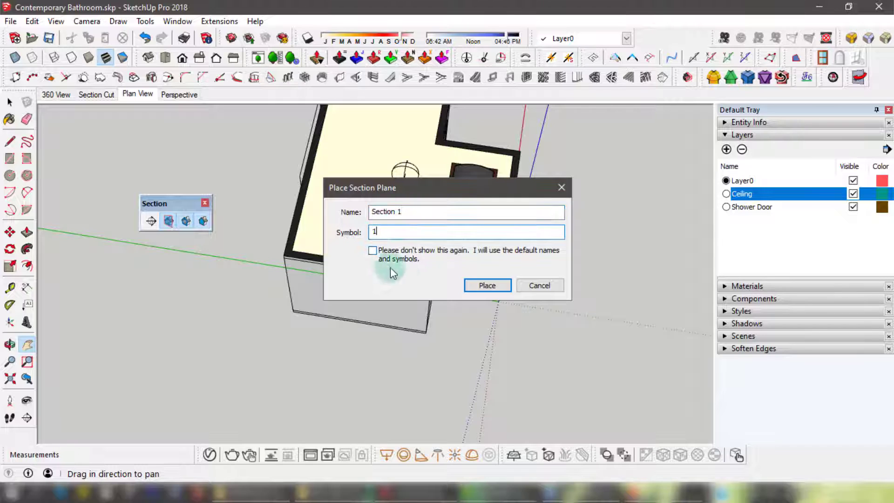
left_click(484, 285)
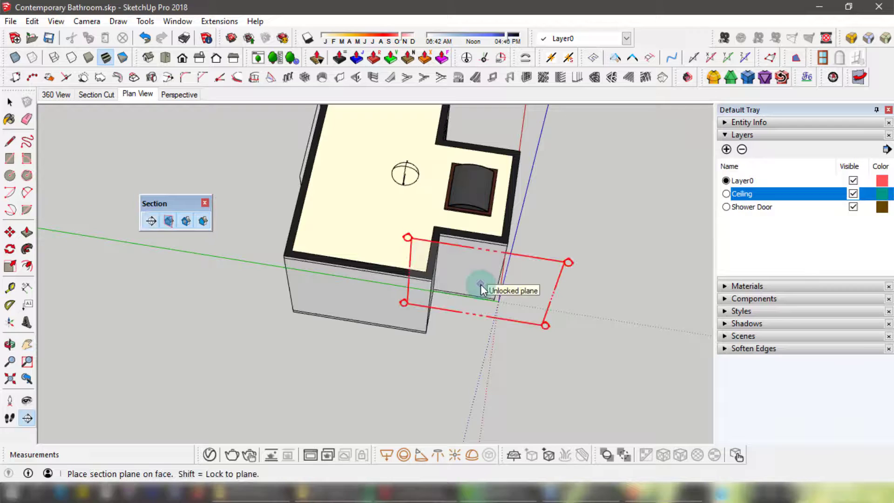
middle_click_drag(392, 303, 477, 214)
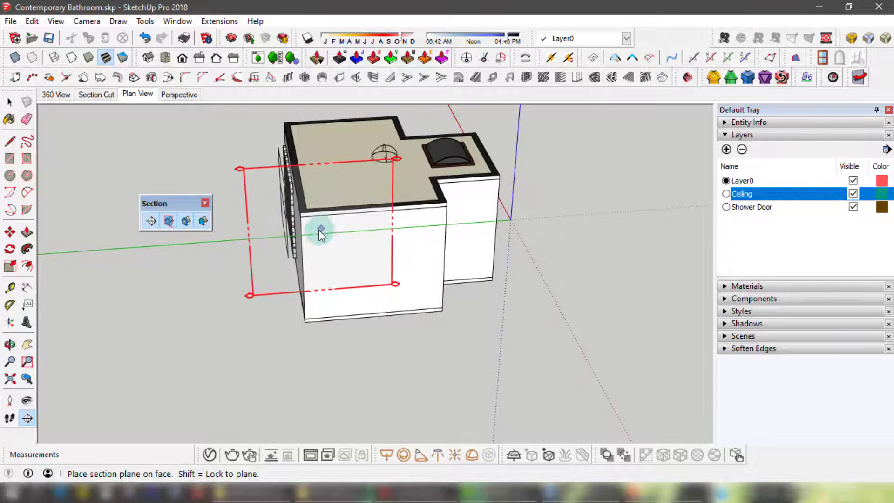
left_click(426, 241)
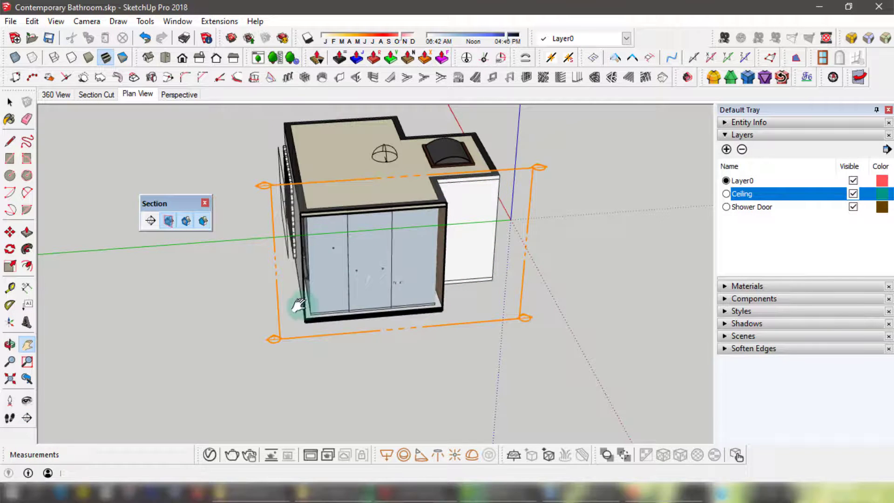
Move the new section plane 150 mm inward along the red axis to cut into the bathroom.
middle_click_drag(302, 306, 401, 295)
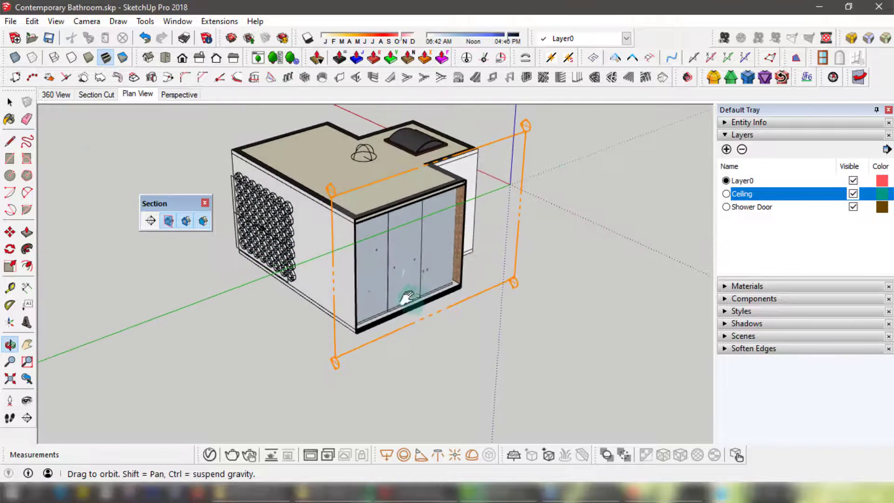
left_click(9, 101)
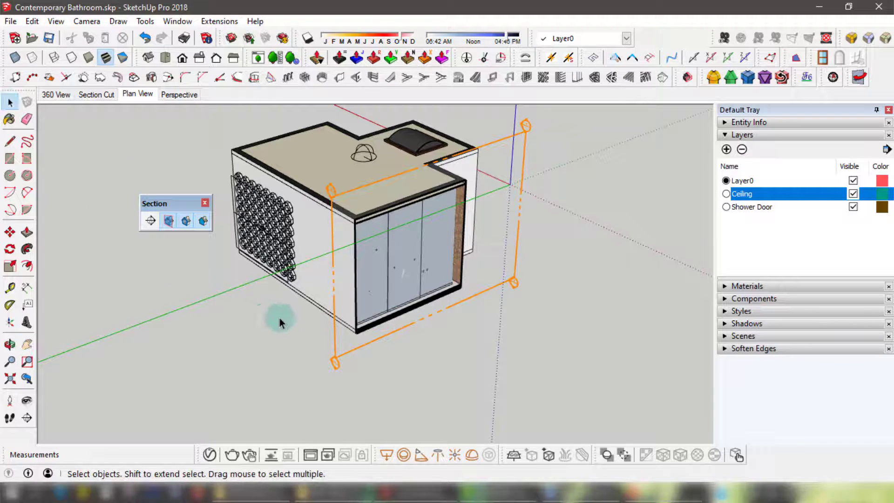
left_click(336, 351)
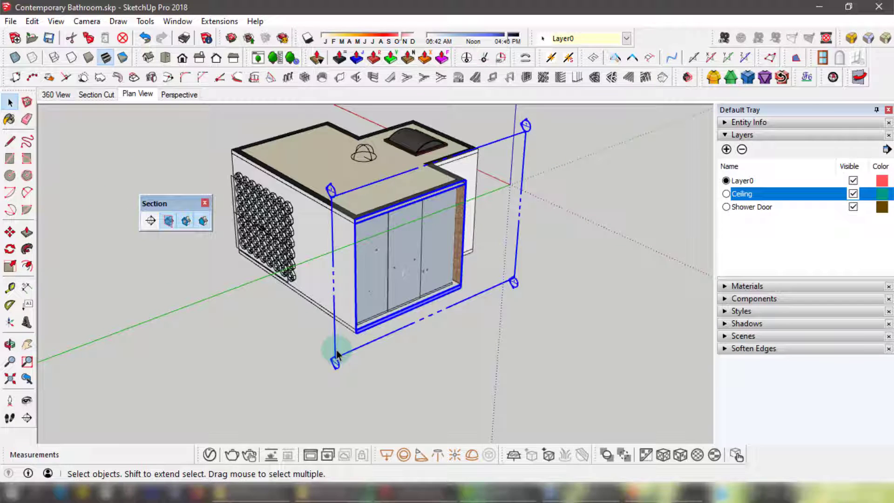
left_click(10, 231)
left_click(352, 360)
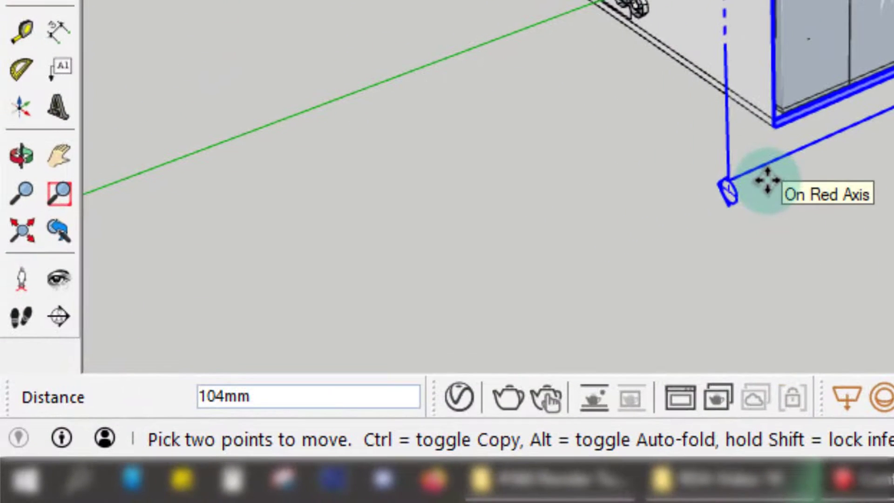
type("150")
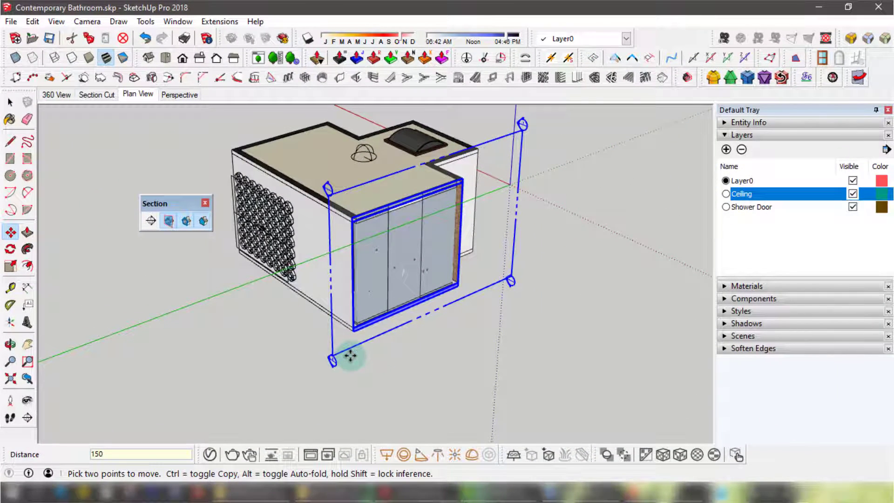
key("Return")
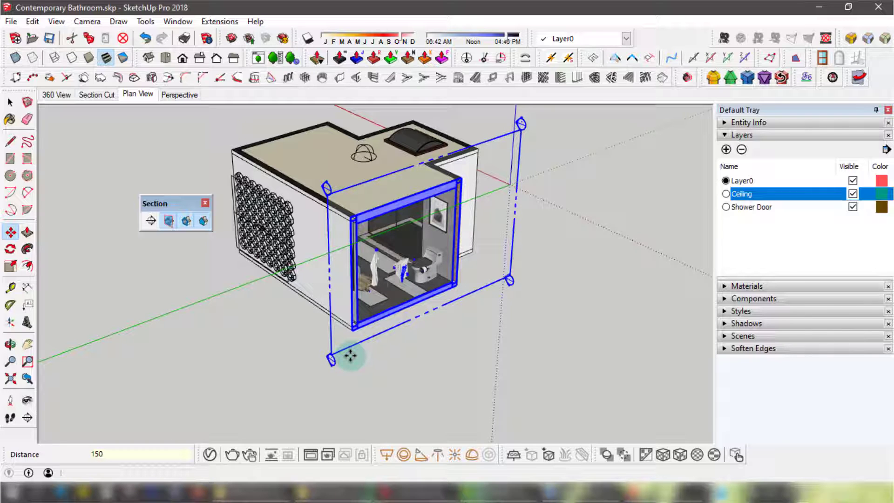
Align the view with the section plane, fit the model in view, and move the floating Section toolbar clear of the room.
left_click(10, 101)
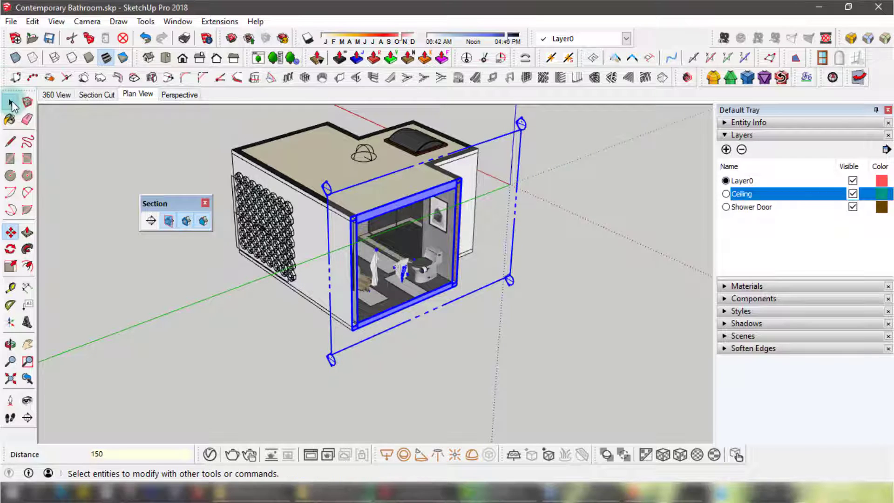
middle_click_drag(497, 296, 399, 200)
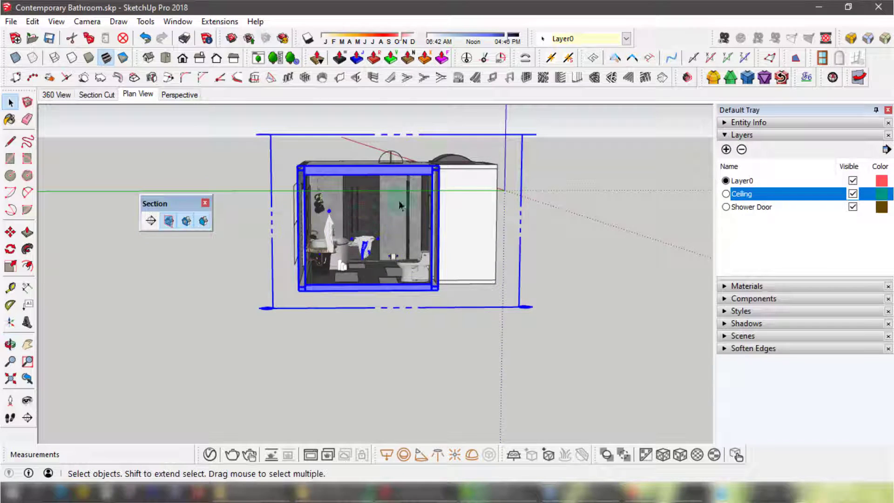
right_click(521, 169)
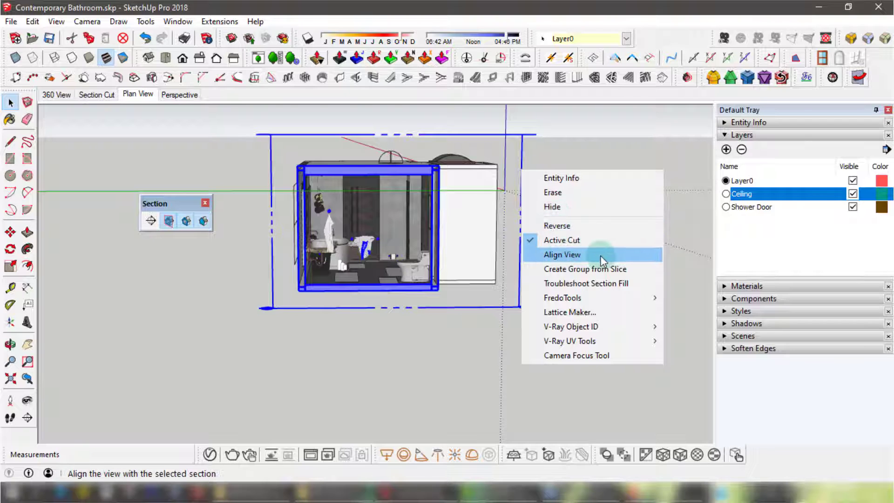
left_click(569, 255)
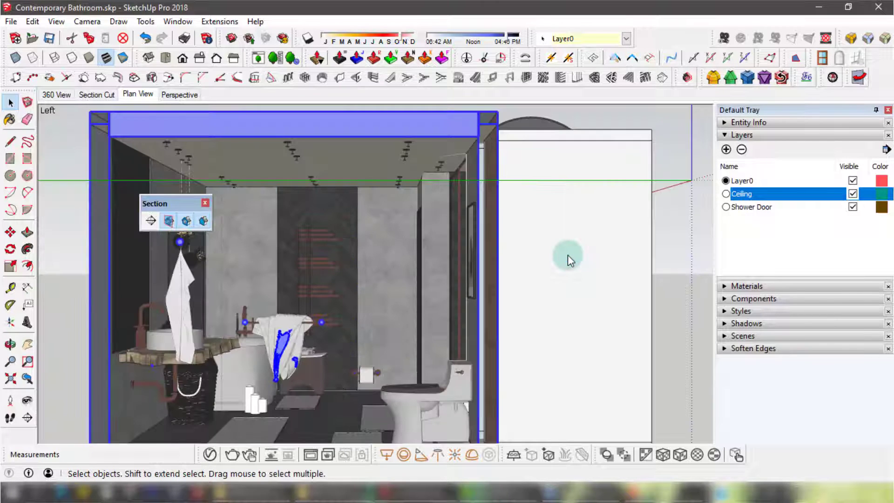
left_click(11, 382)
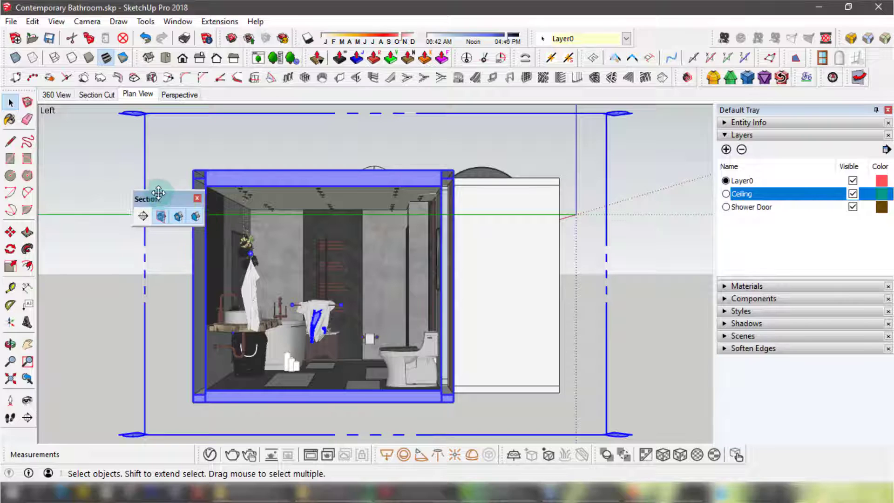
left_click_drag(159, 192, 131, 153)
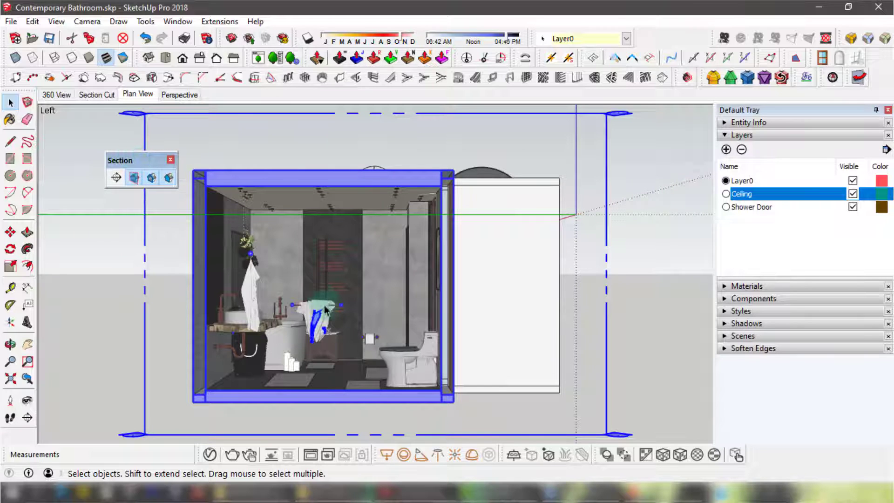
Turn off the display of section planes and hide the towel group hanging in front of the bathtub wall.
left_click(361, 280)
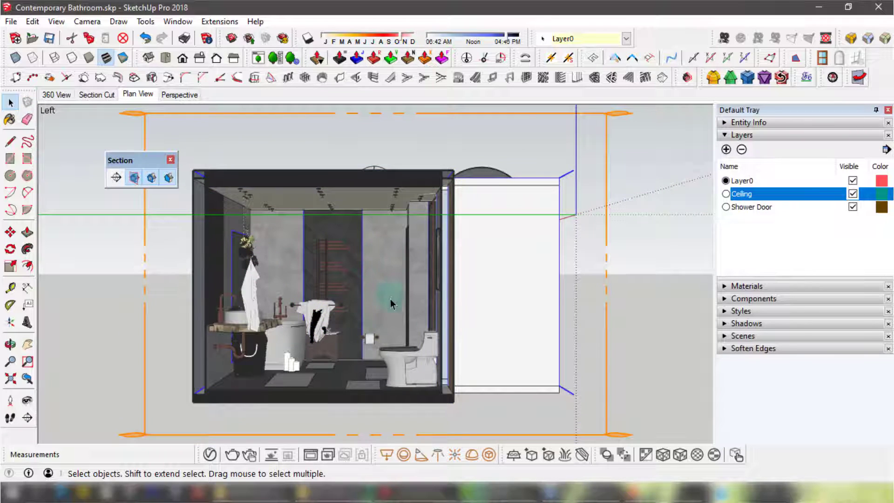
left_click(406, 370)
left_click(307, 336)
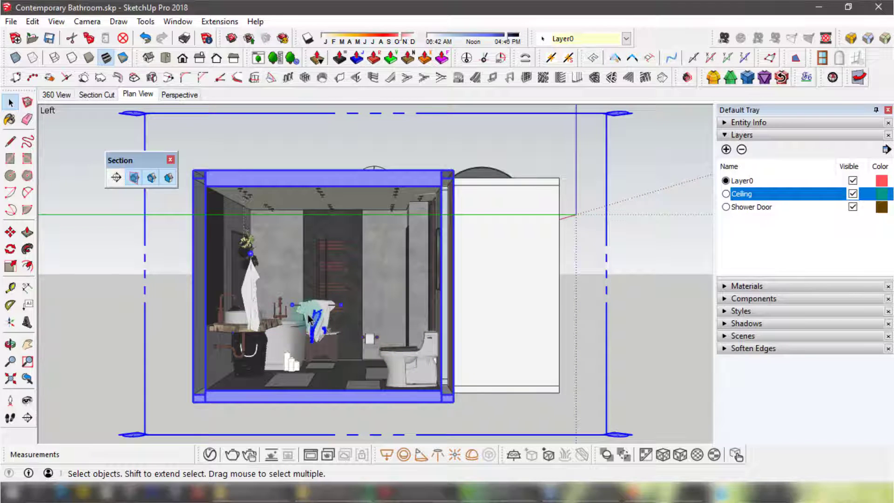
double_click(308, 320)
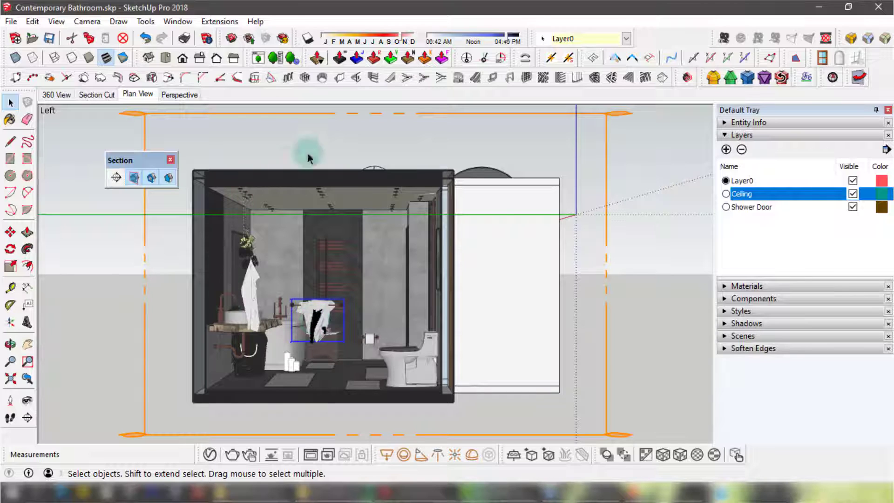
left_click(134, 178)
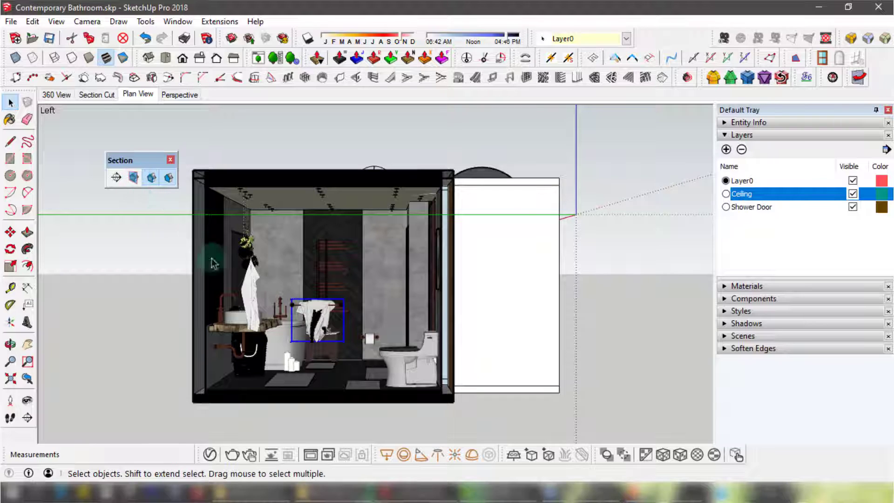
right_click(322, 327)
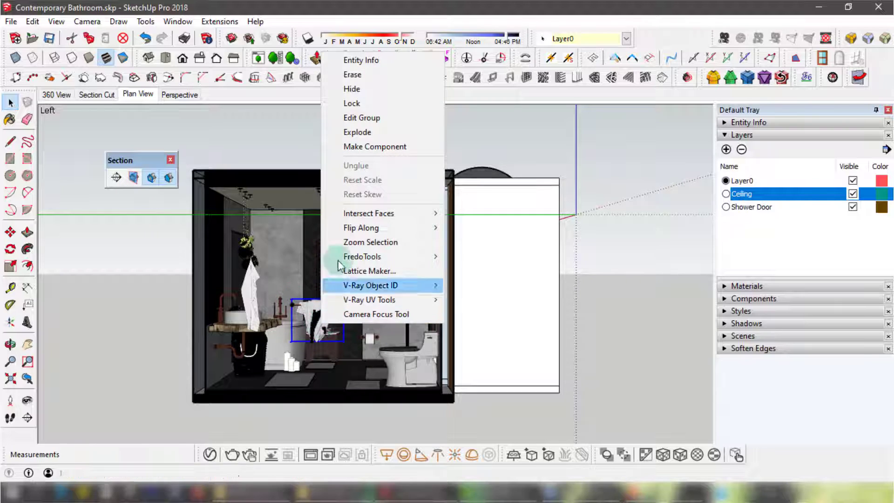
left_click(351, 89)
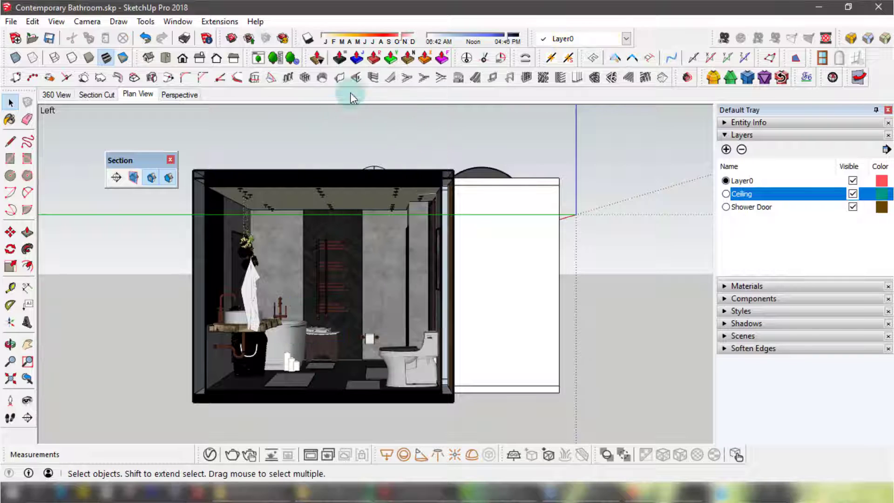
Hide the long white towel group hanging over the washbasin.
left_click(253, 285)
right_click(250, 293)
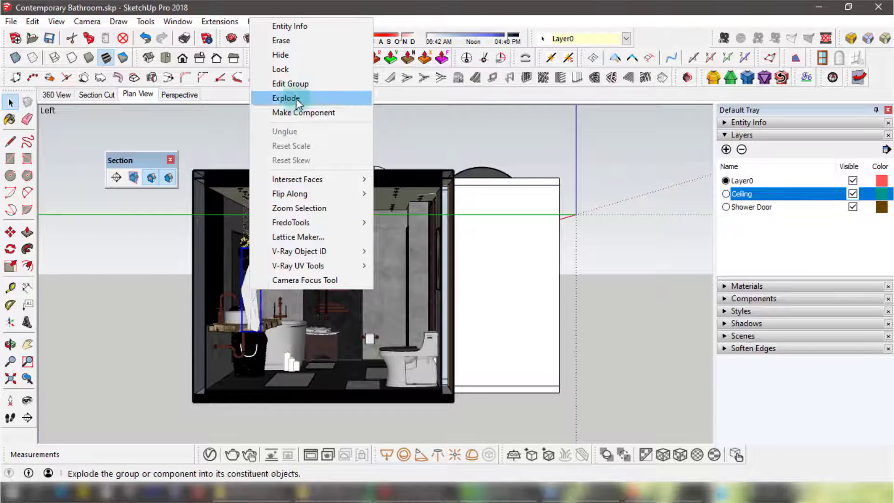
left_click(297, 57)
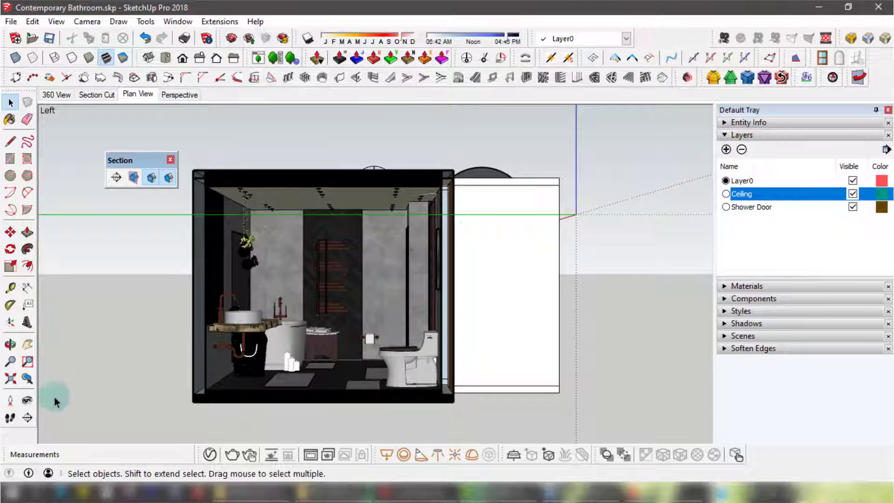
Frame the section-cut room larger and centred in the drawing area, keeping the view aligned to the cut.
left_click(24, 345)
left_click_drag(254, 353, 305, 347)
left_click(10, 362)
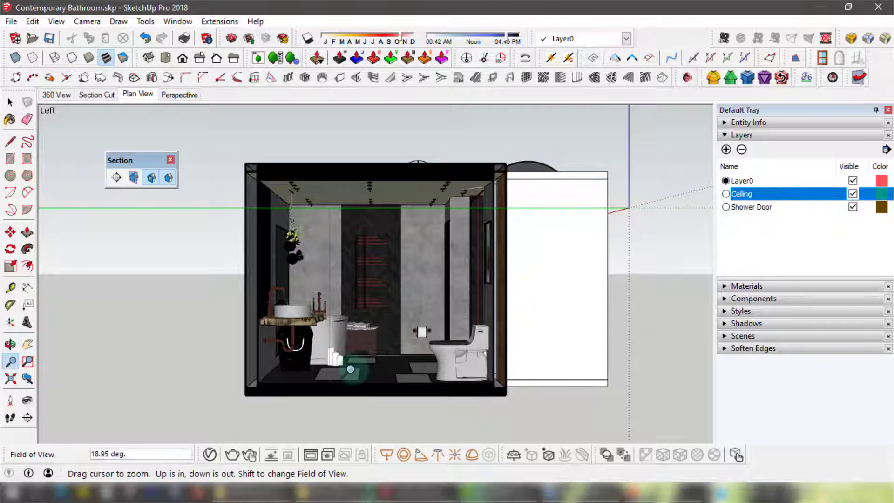
left_click_drag(378, 374, 381, 339)
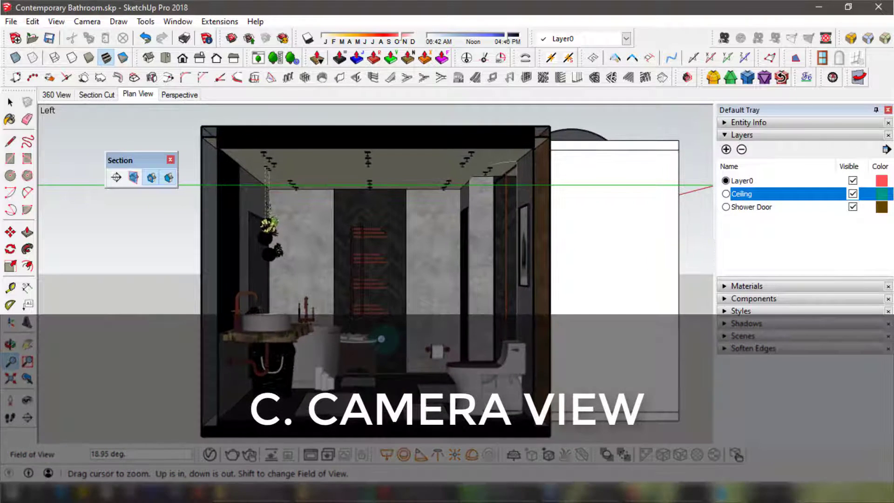
left_click(29, 347)
left_click_drag(402, 391, 413, 366)
left_click(10, 362)
middle_click_drag(412, 367, 410, 364)
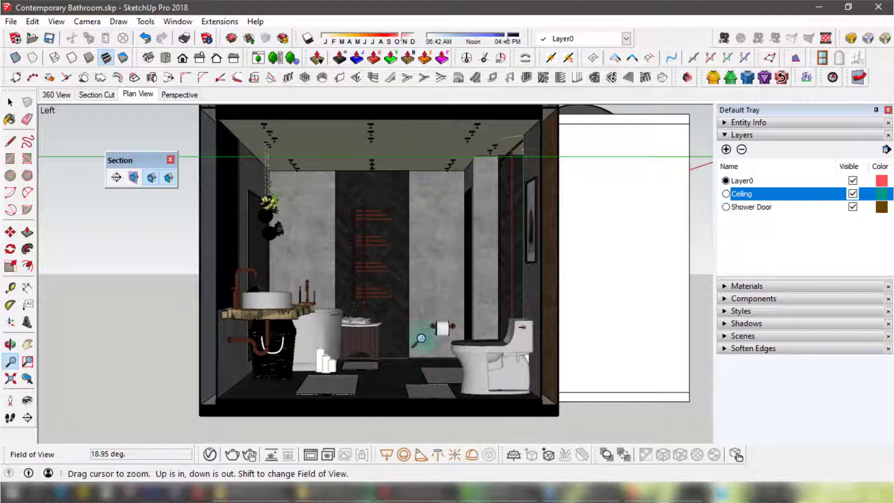
middle_click_drag(429, 349, 438, 363, "shift")
middle_click(437, 363)
middle_click_drag(336, 206, 413, 285, "shift")
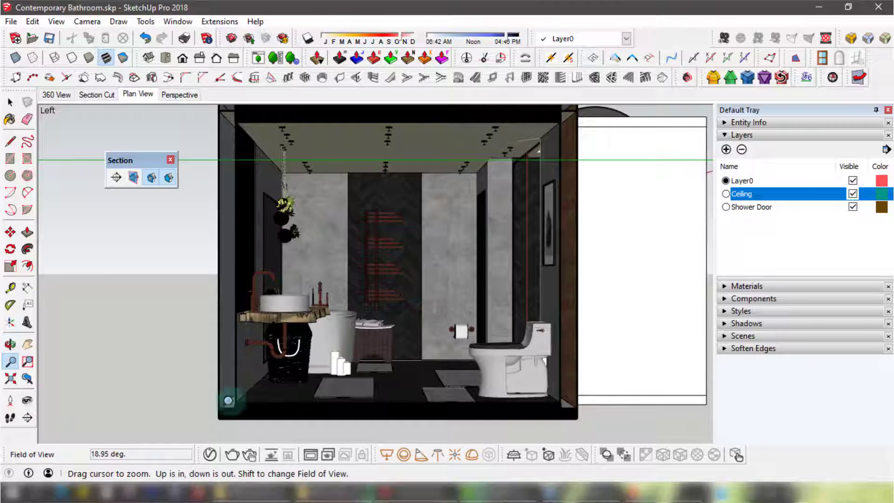
Delete the Section 1 geometry from the V-Ray Asset Editor.
left_click(219, 451)
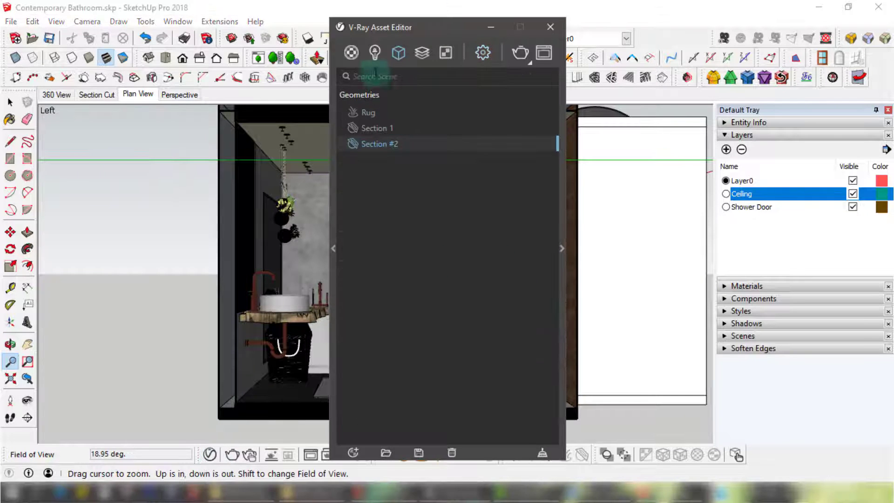
right_click(388, 125)
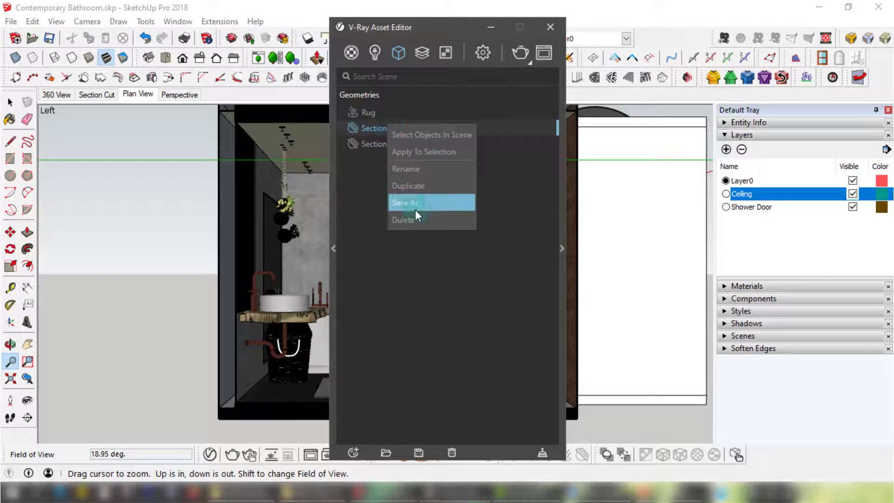
left_click(414, 218)
left_click(376, 133)
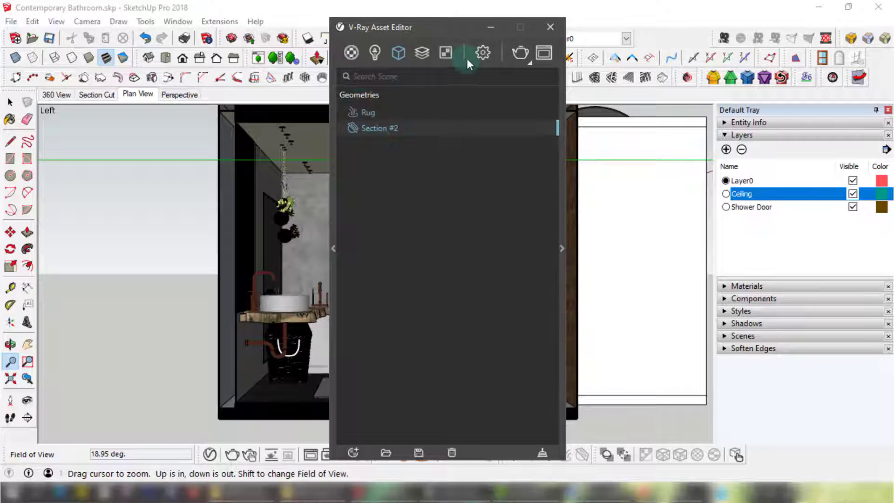
Set the V-Ray render output to the 1:1 - Square aspect ratio with Safe Frame enabled, and close the Asset Editor.
left_click(479, 54)
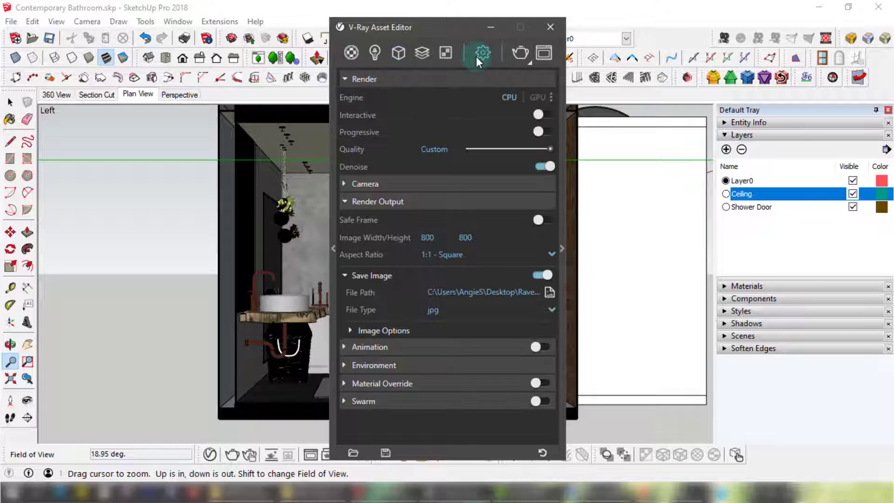
left_click(443, 255)
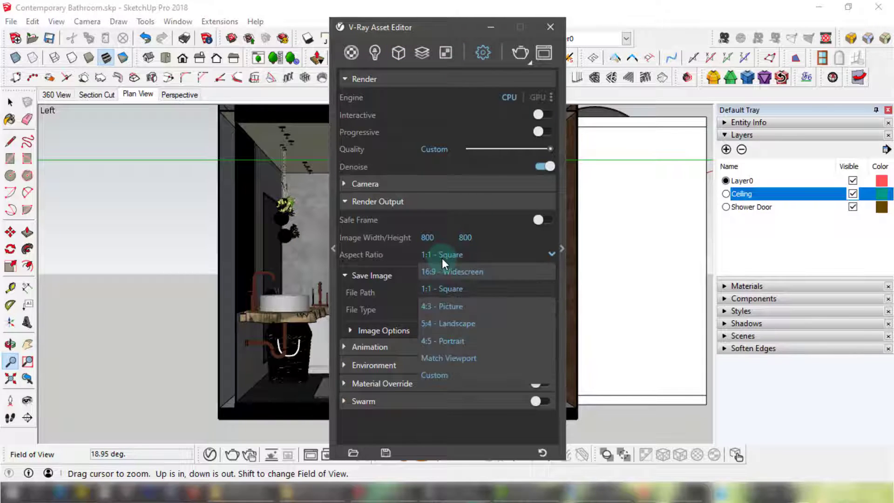
left_click(457, 295)
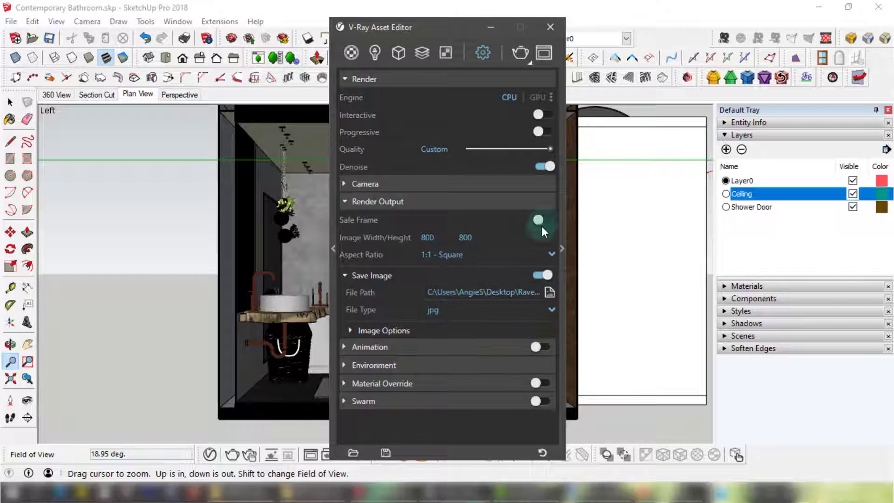
left_click(544, 221)
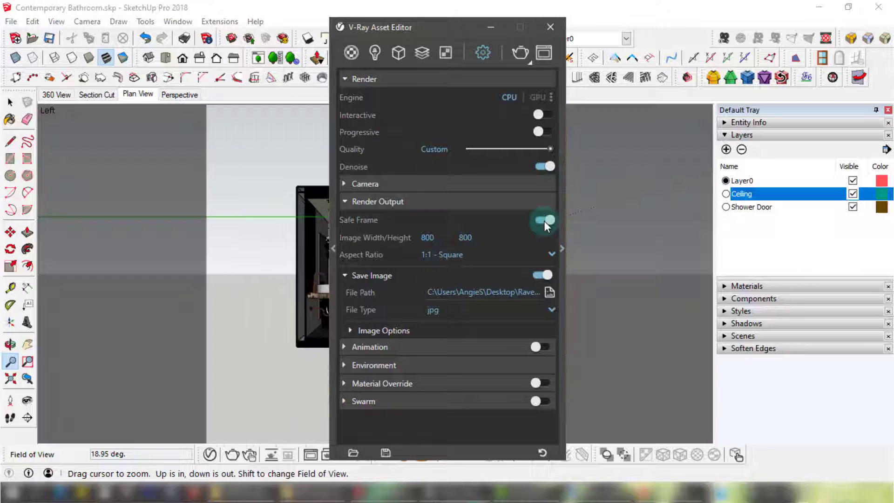
left_click(550, 27)
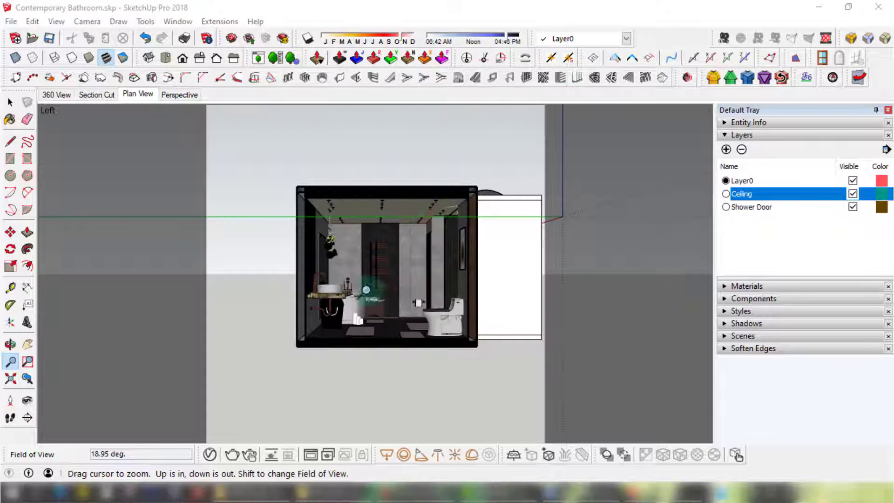
Widen the field of view to about 36.8 degrees, framing the room in the safe frame, and move the Section toolbar beside it.
left_click_drag(399, 320, 400, 270, "shift")
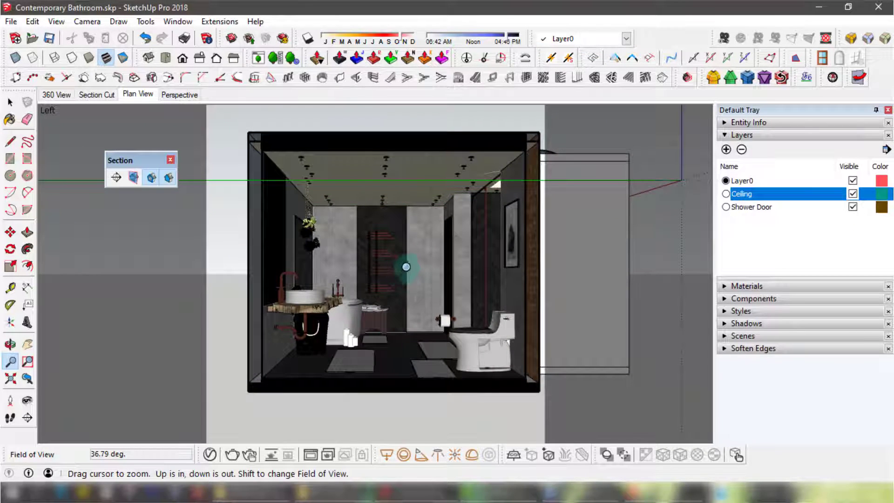
middle_click_drag(425, 267, 384, 276, "shift")
scroll(403, 289, "up", 1)
scroll(403, 289, "up", 3)
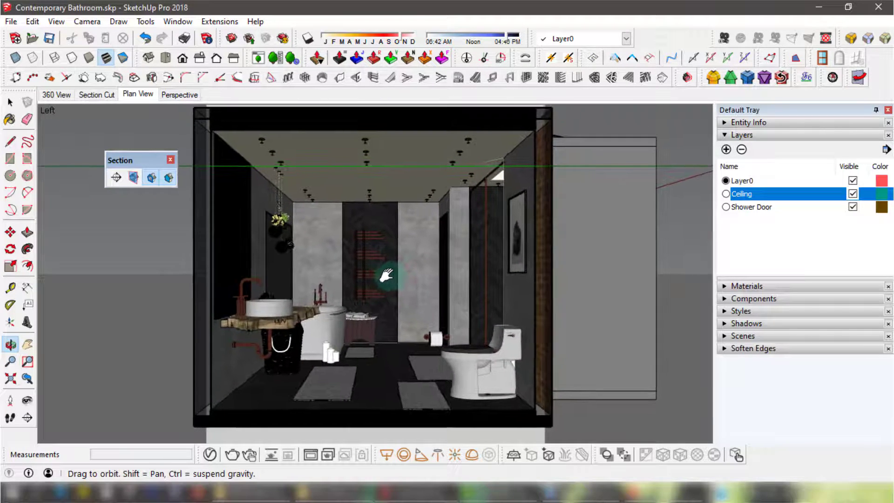
scroll(361, 267, "down", 4)
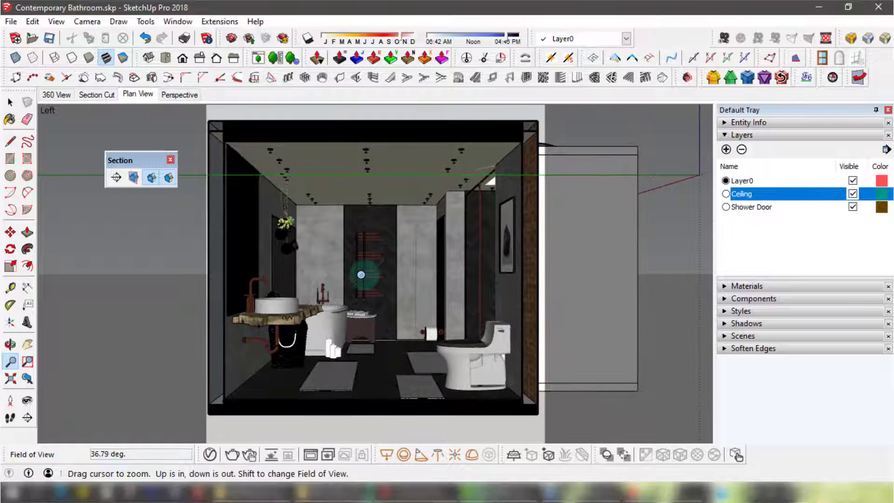
middle_click_drag(361, 274, 364, 275, "shift")
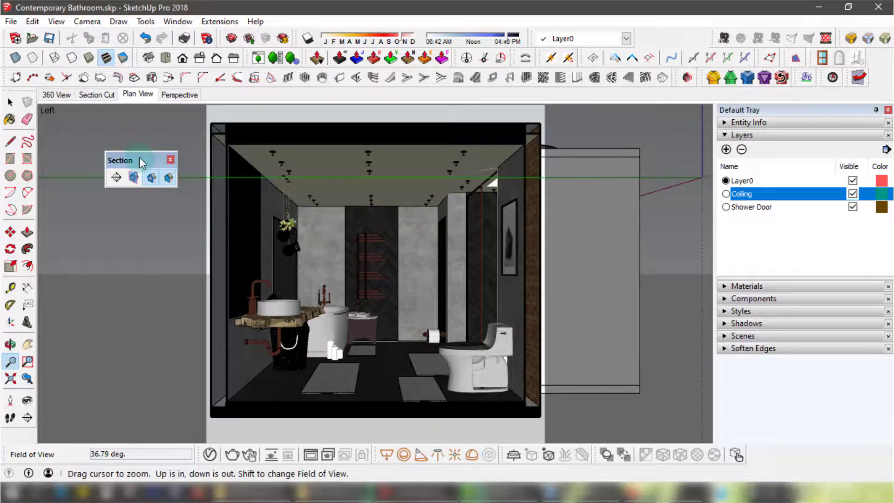
left_click_drag(134, 161, 648, 194)
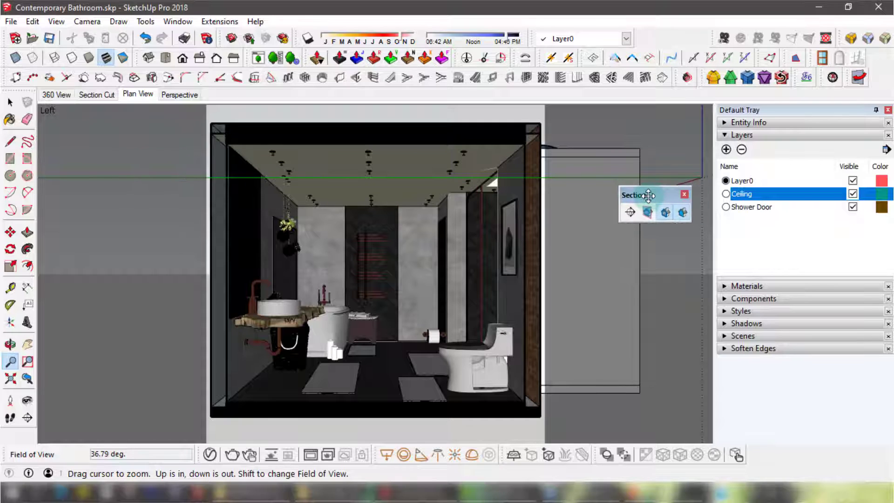
Switch the camera to Parallel Projection and enlarge the view until the sectioned room fills the width of the safe frame.
left_click(9, 103)
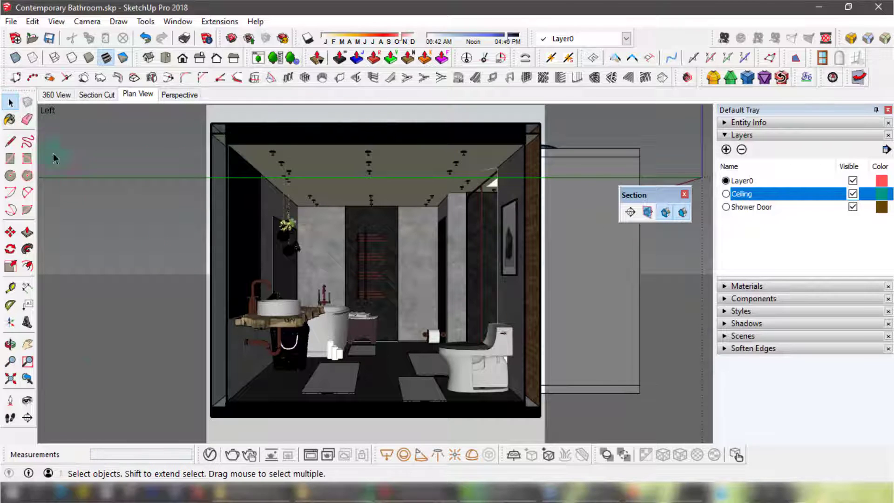
left_click(86, 21)
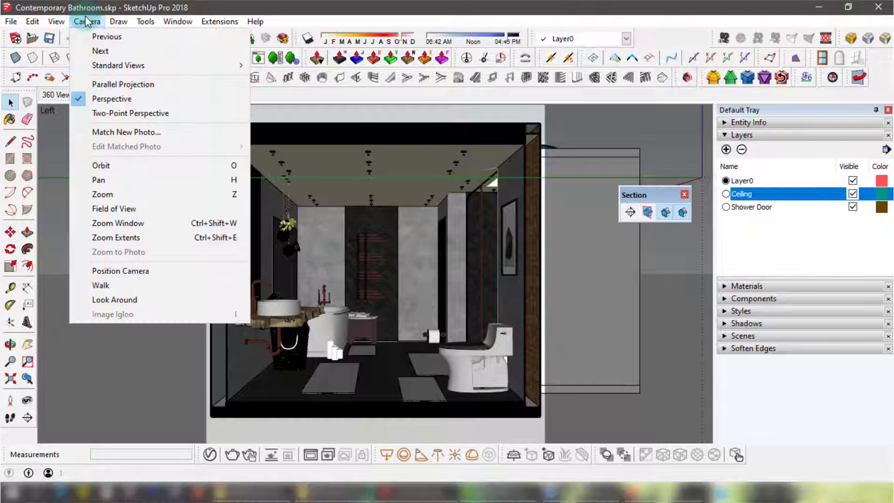
left_click(107, 86)
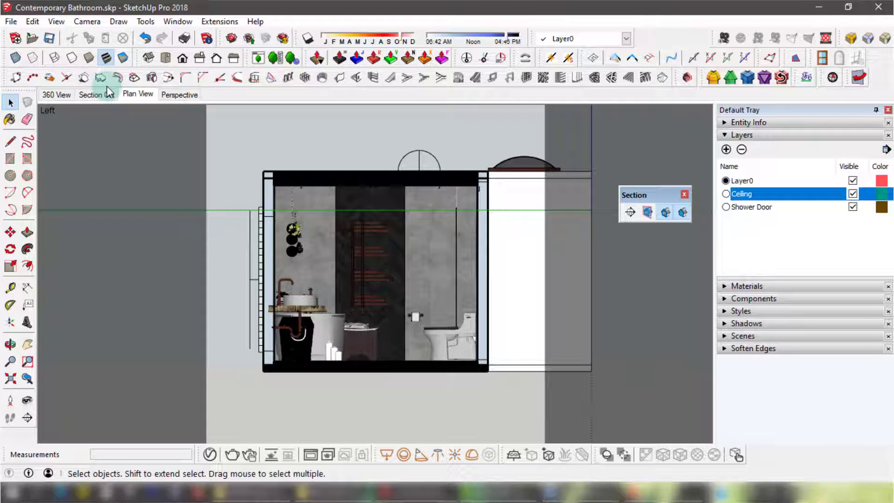
left_click(11, 361)
left_click_drag(387, 336, 387, 267)
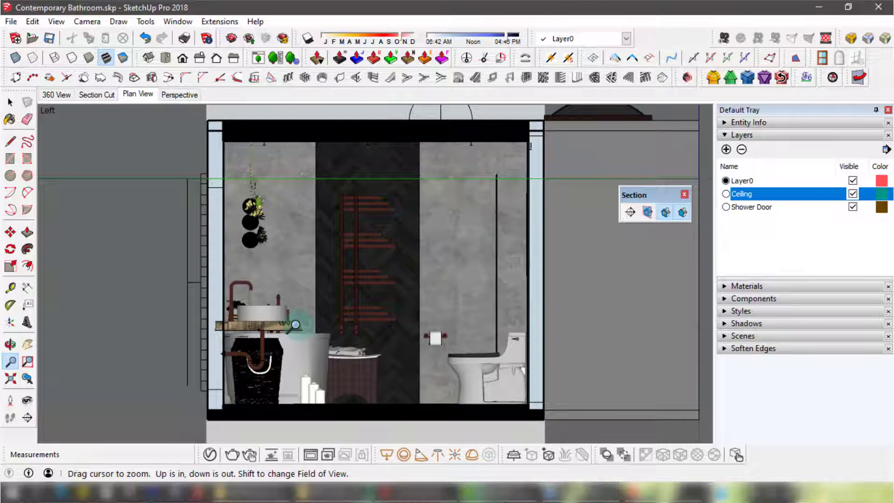
Switch the camera back to Perspective and set its field of view to 10 degrees.
left_click(87, 22)
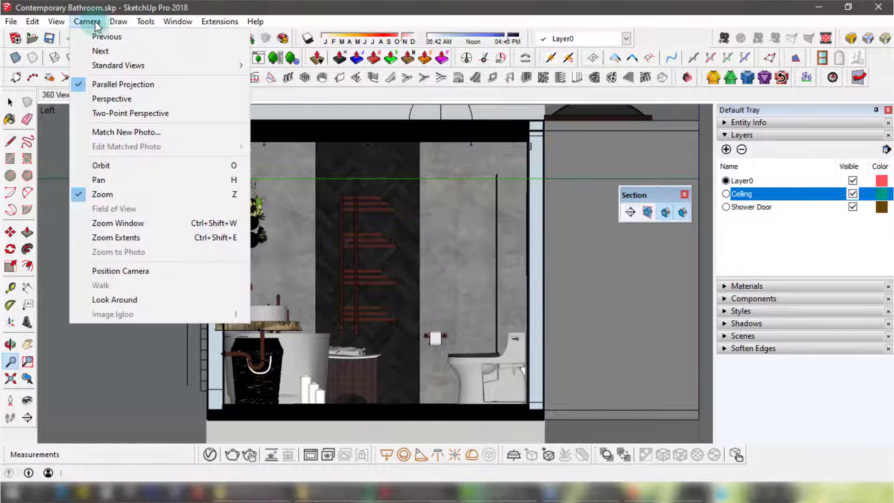
left_click(112, 99)
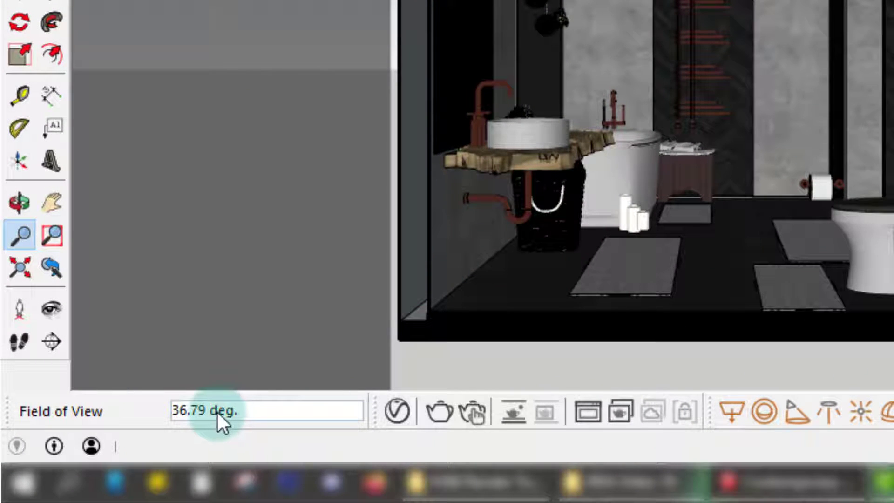
type("10")
key("Return")
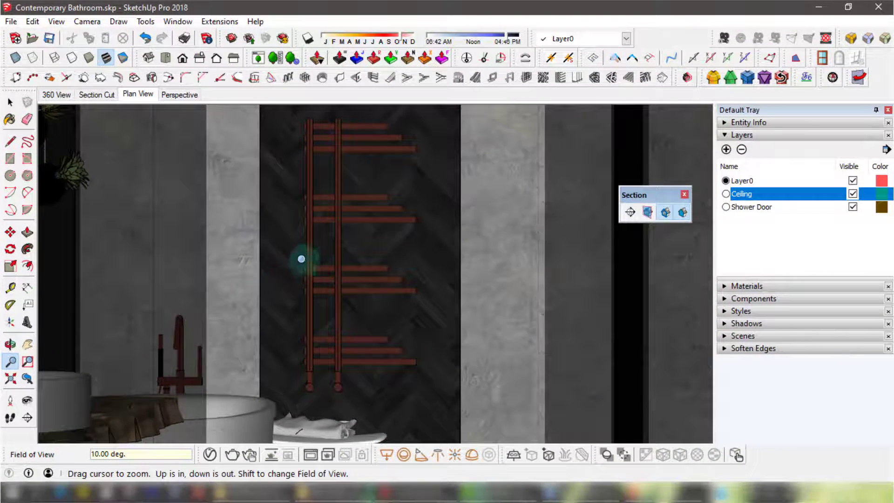
Reframe the sectioned room so that it is centred and fills the width of the square safe frame.
left_click_drag(317, 243, 326, 303)
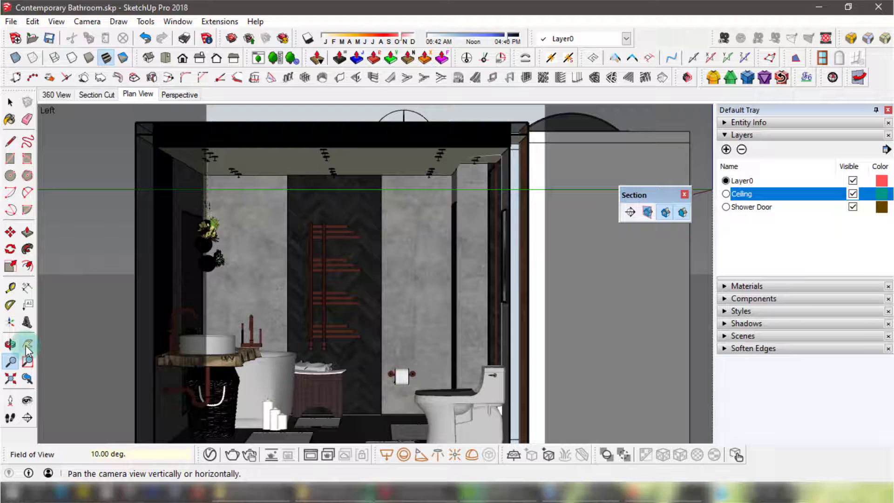
left_click(27, 344)
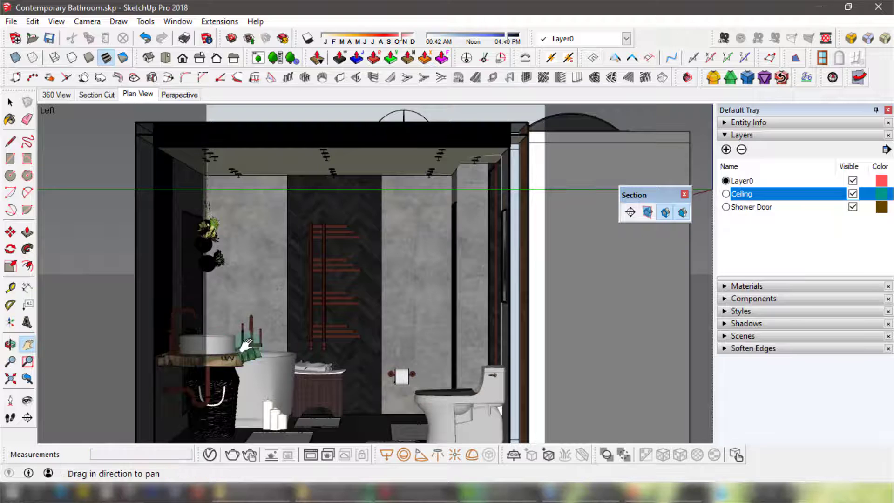
left_click_drag(247, 344, 283, 320)
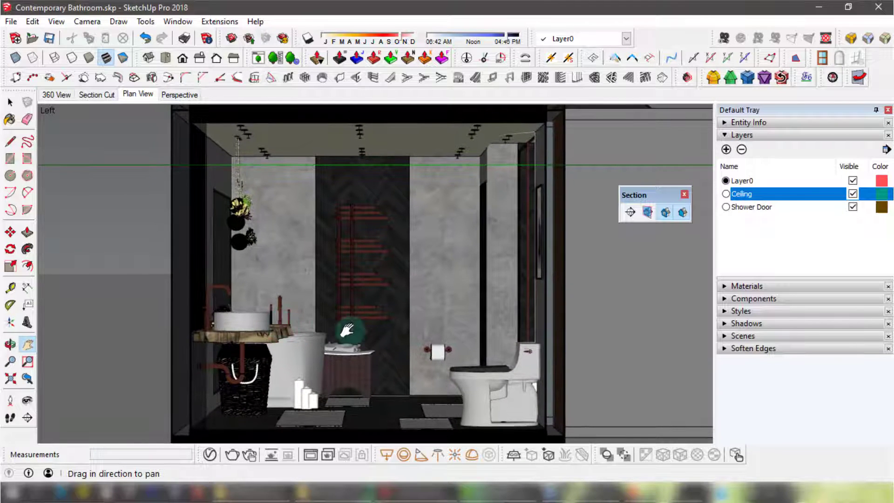
scroll(347, 331, "down", 1)
left_click_drag(340, 331, 349, 331)
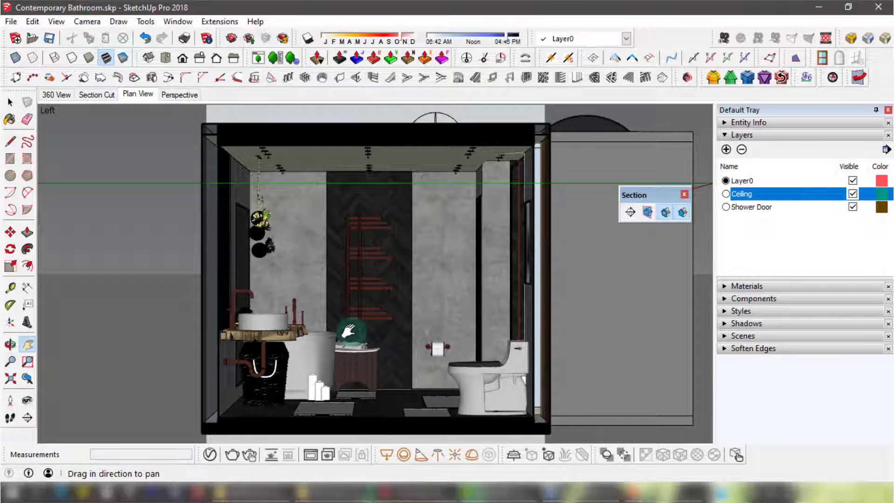
scroll(350, 331, "down", 1)
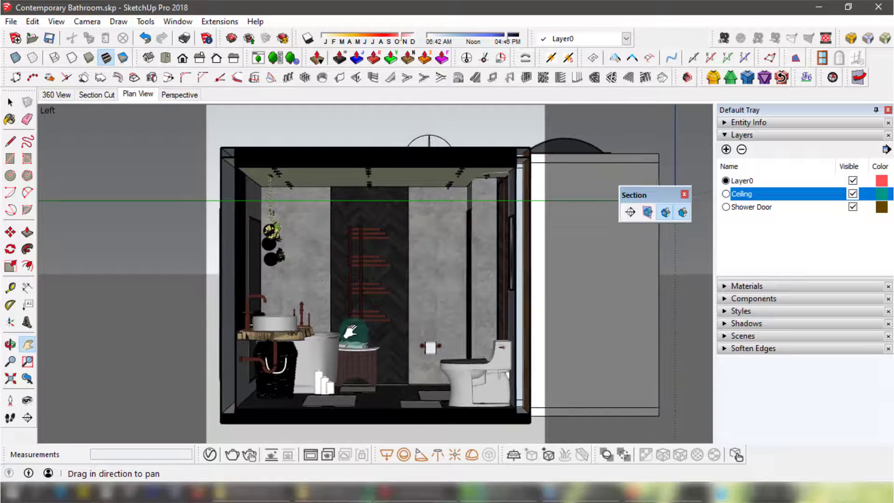
left_click(10, 362)
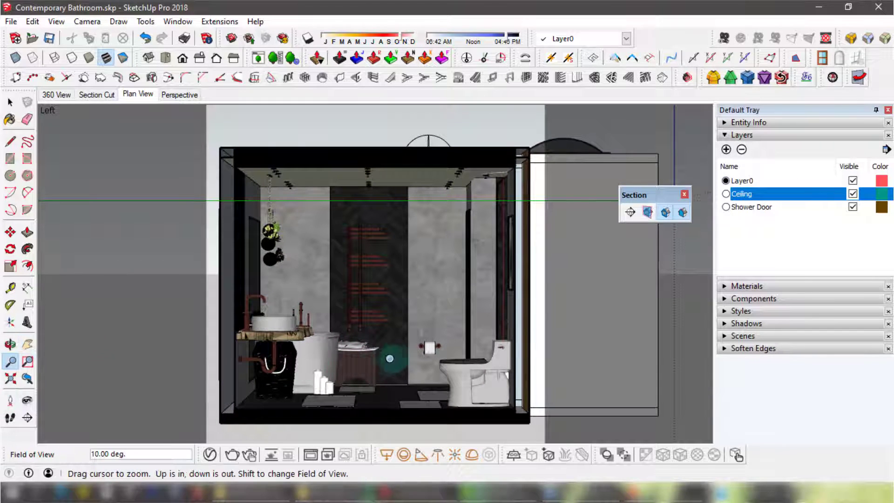
left_click_drag(390, 359, 393, 346)
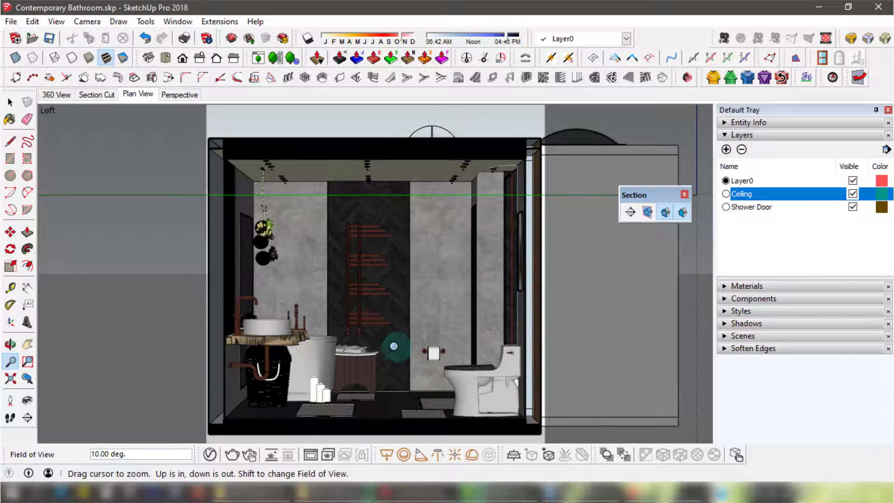
key("h")
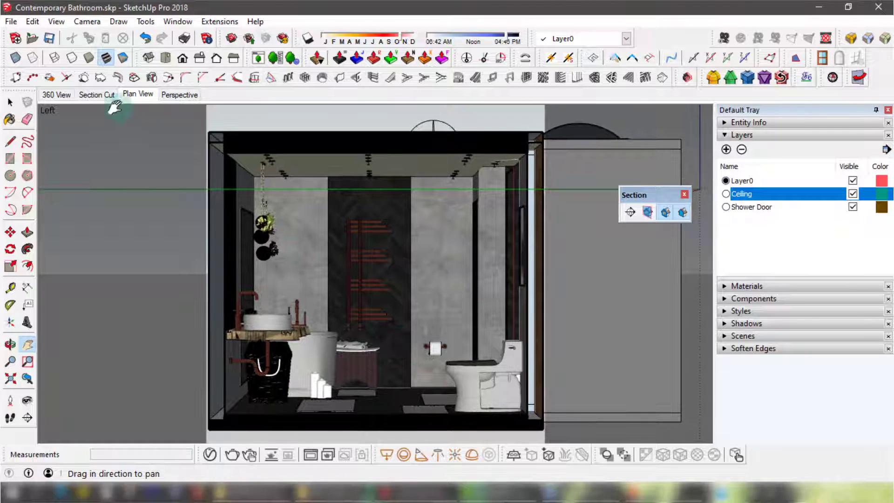
Update the Section Cut scene with the current camera view and return to the Select tool.
right_click(96, 94)
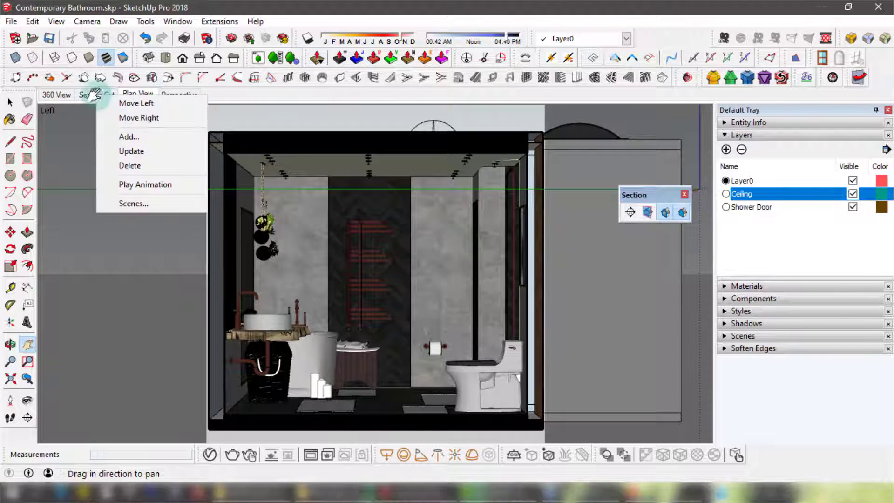
left_click(128, 150)
key("space")
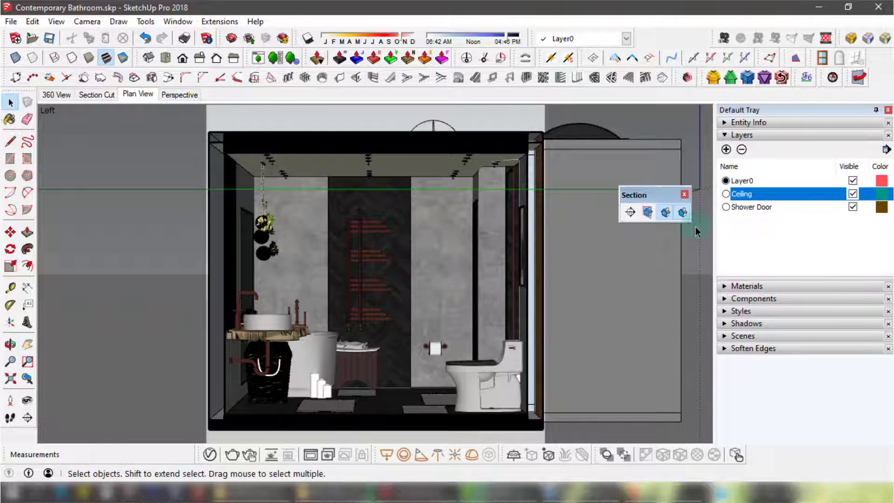
Move the Section toolbar nearer the model, view the building from outside, and toggle the section cut off and on to compare.
left_click_drag(650, 195, 587, 175)
key("o")
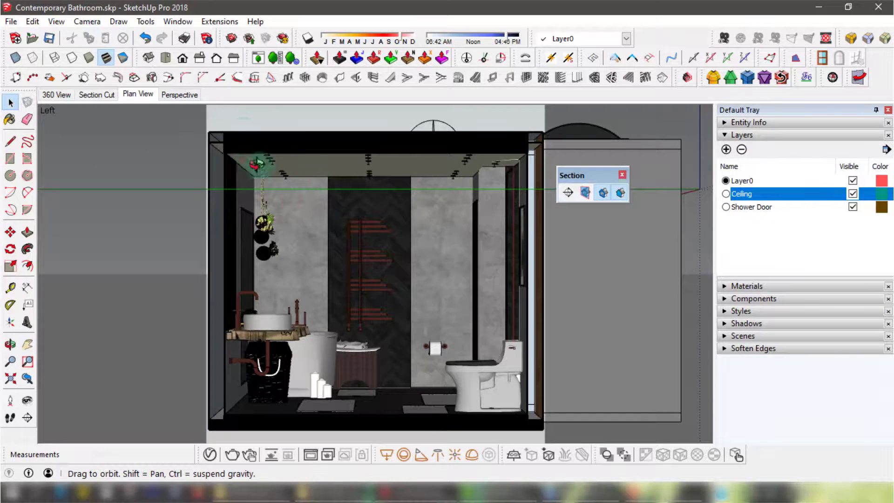
middle_click_drag(257, 164, 342, 272)
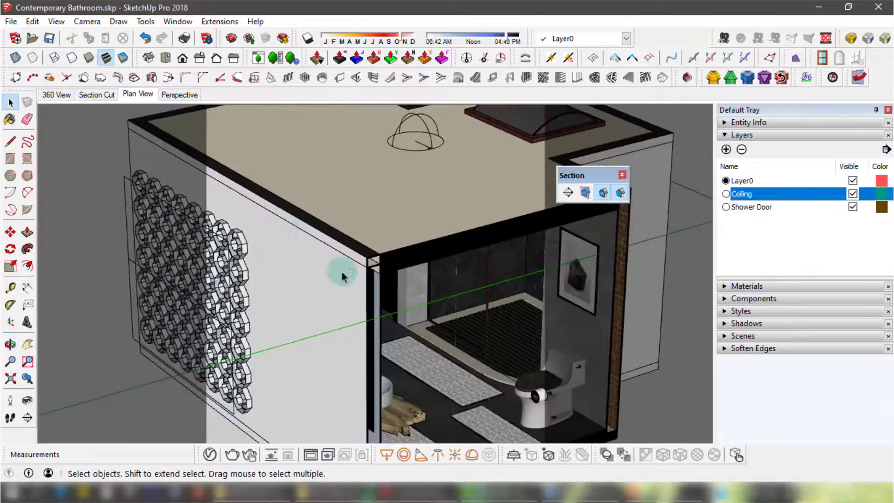
scroll(396, 303, "down", 4)
left_click(27, 344)
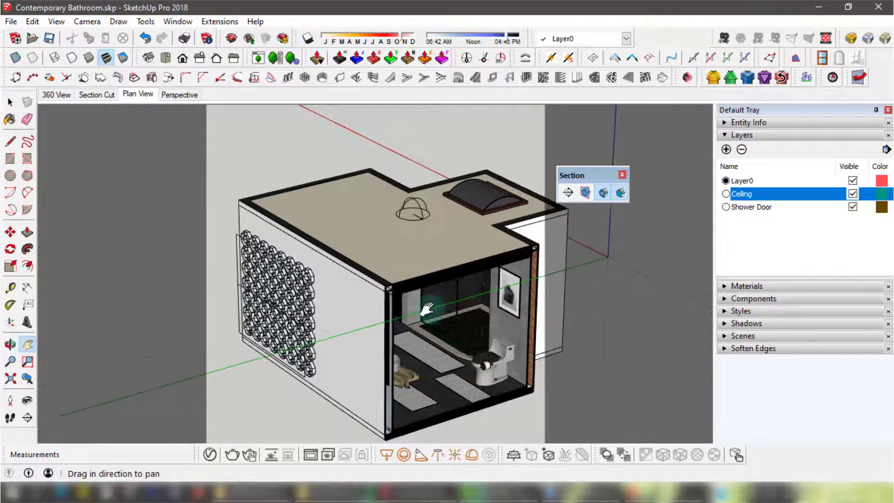
left_click_drag(453, 331, 427, 309)
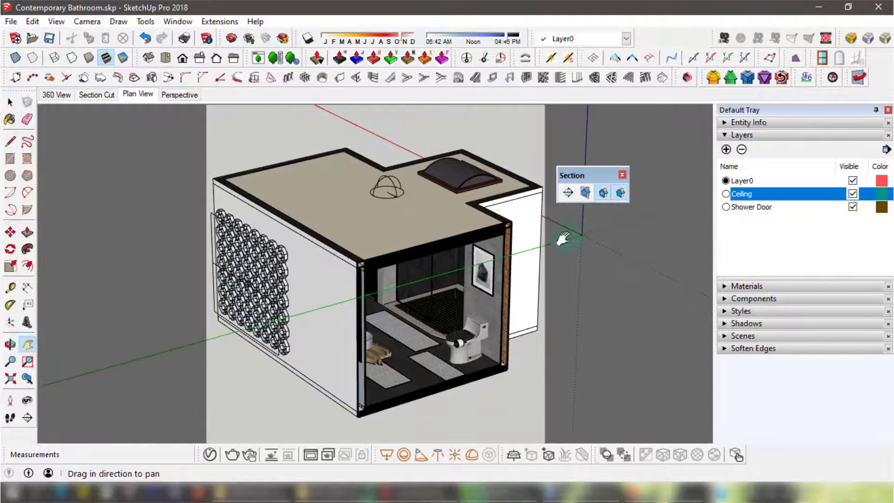
left_click(602, 193)
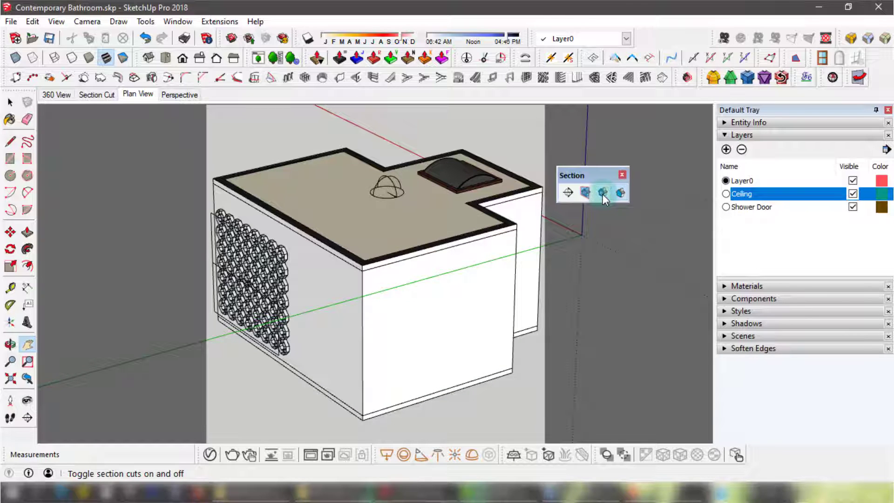
left_click(603, 195)
Toggle the section fill off and on while viewing the cut walls, floor and ceiling from the open side.
middle_click_drag(483, 278, 391, 193)
key("h")
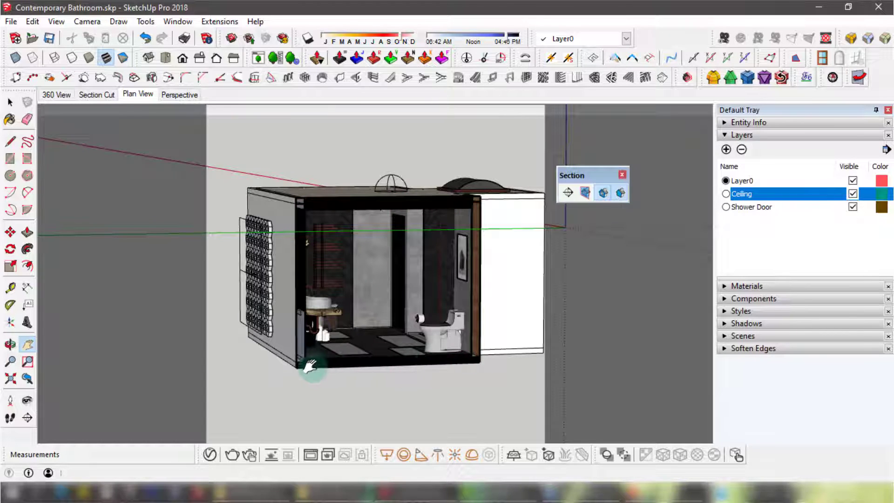
left_click(621, 193)
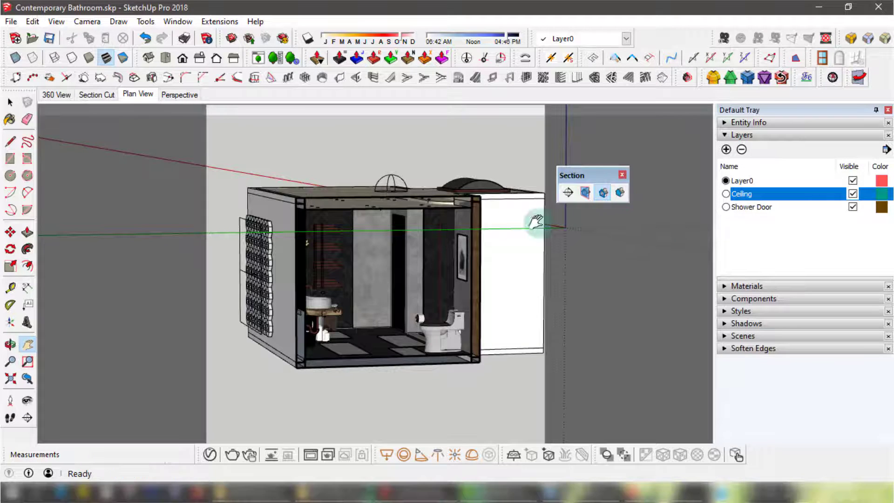
key("o")
left_click_drag(477, 295, 428, 269)
middle_click_drag(428, 269, 430, 289)
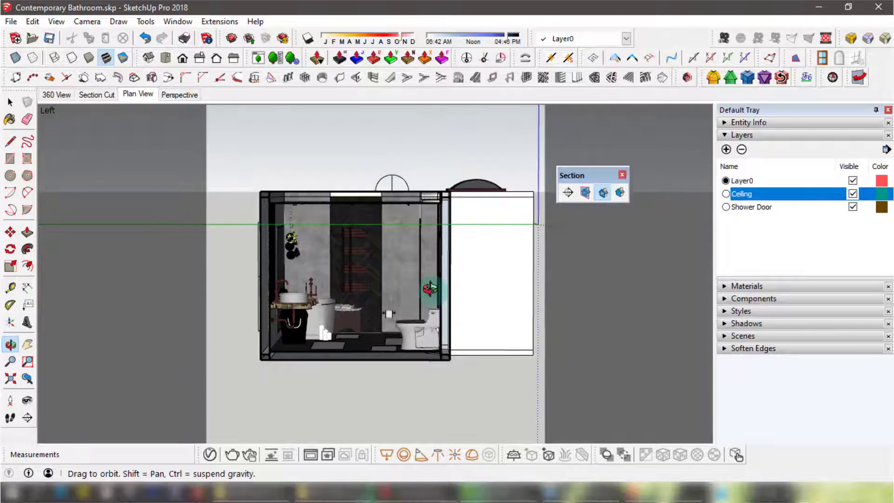
left_click(621, 194)
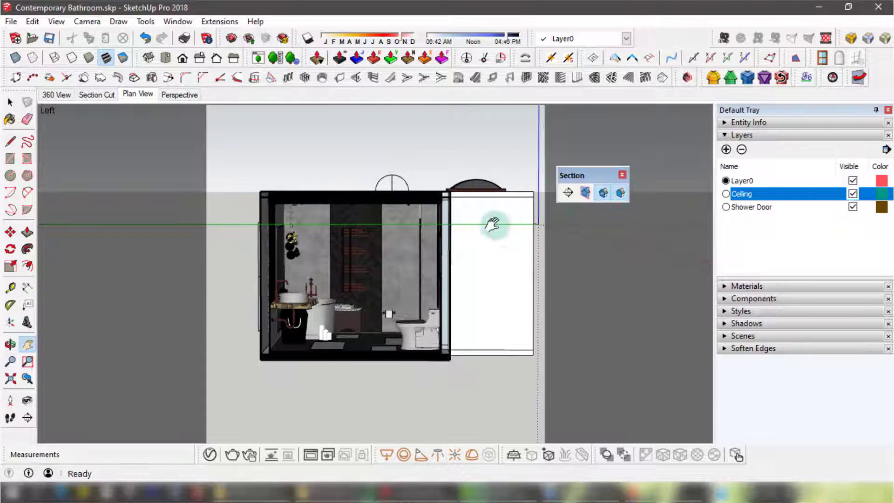
mouse_move(480, 285)
middle_mouse_down()
mouse_move(479, 259)
mouse_move(475, 291)
mouse_move(500, 292)
mouse_move(483, 294)
mouse_move(475, 270)
middle_mouse_up()
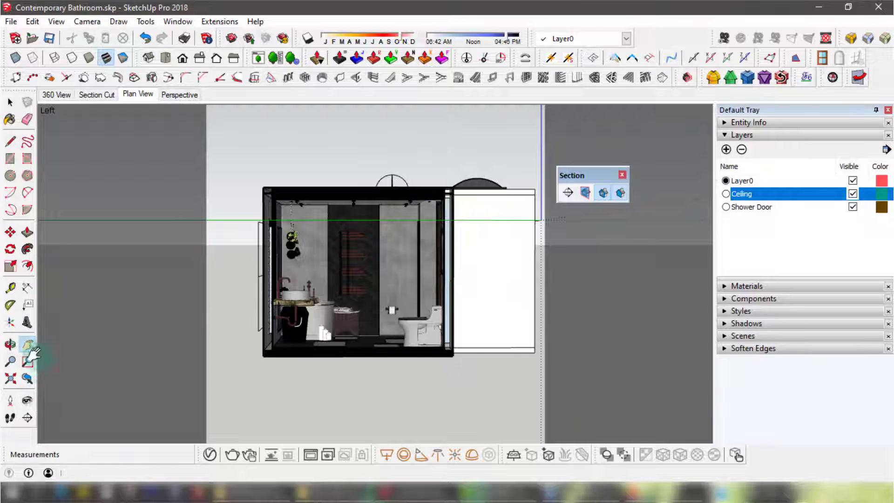
Restore the Section Cut scene and dock the Section toolbar among the upper toolbars.
left_click(97, 96)
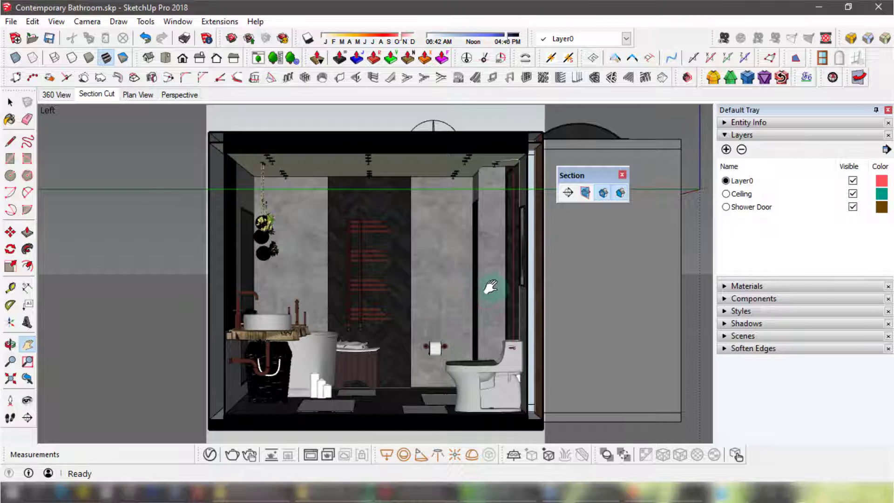
left_click_drag(588, 177, 670, 21)
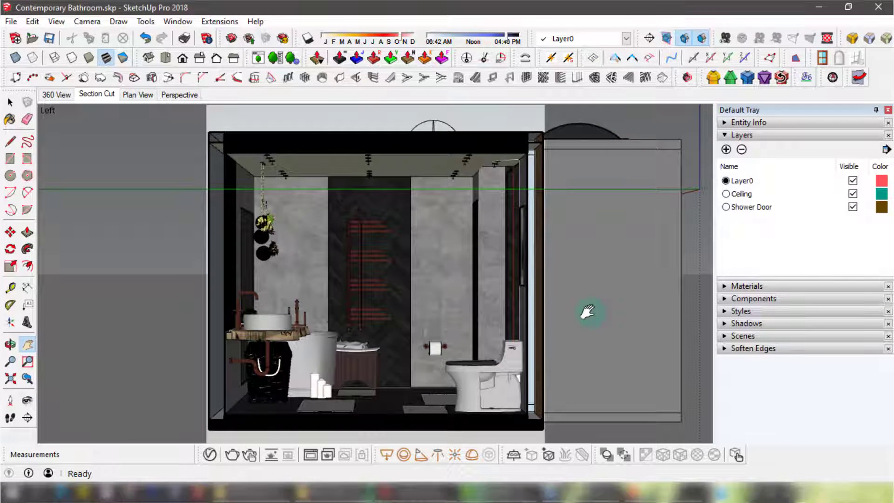
Try a rectangle of about 212 by 2800 mm over the cut wall beside the washbasin, and undo it.
left_click(11, 158)
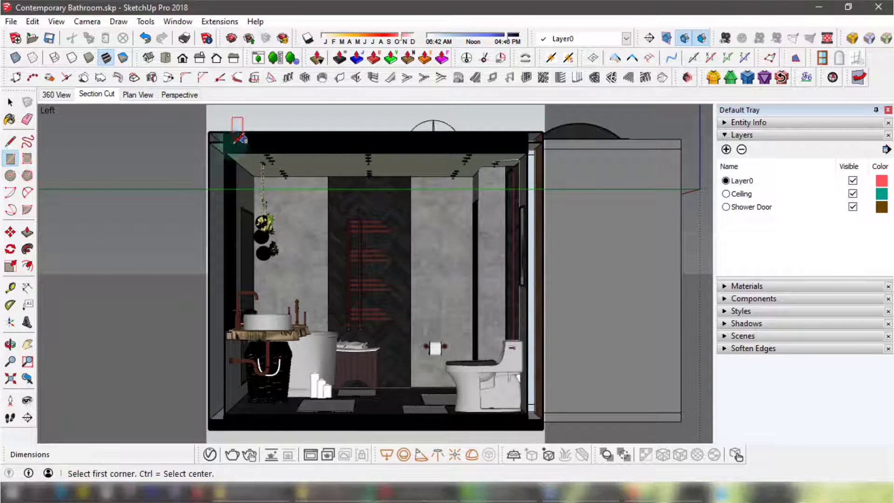
left_click(208, 131)
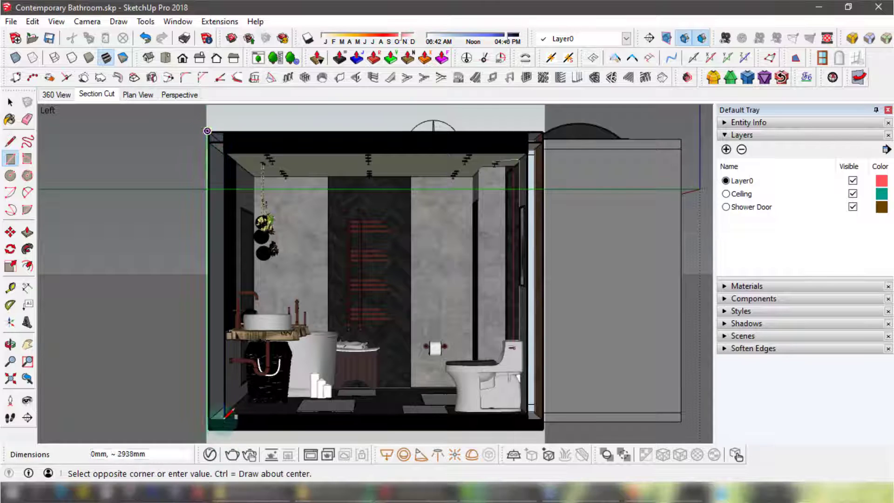
left_click(224, 414)
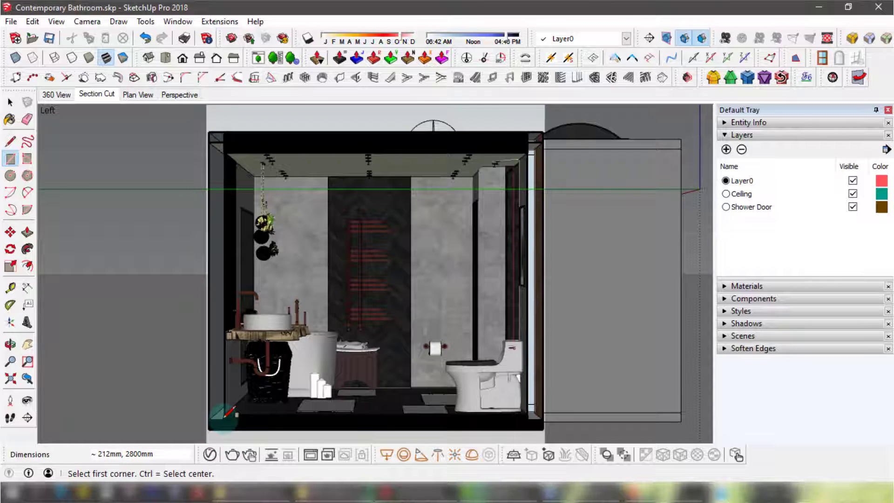
key("ctrl+z")
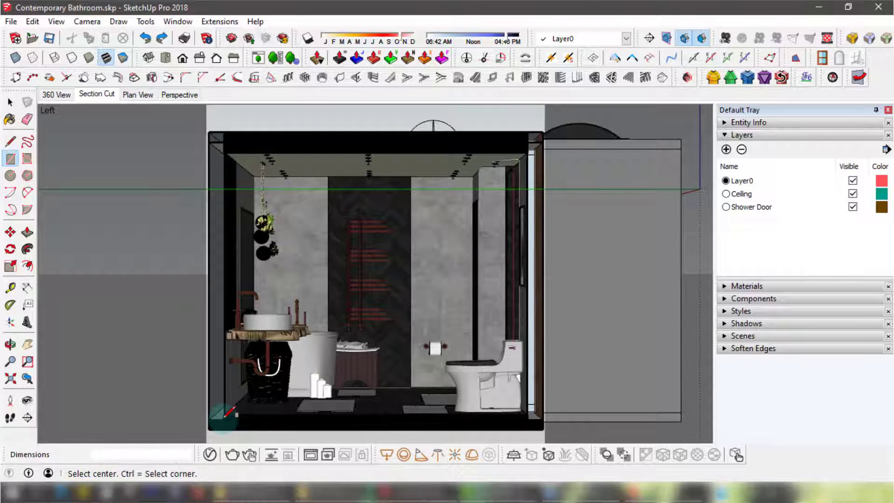
left_click(10, 102)
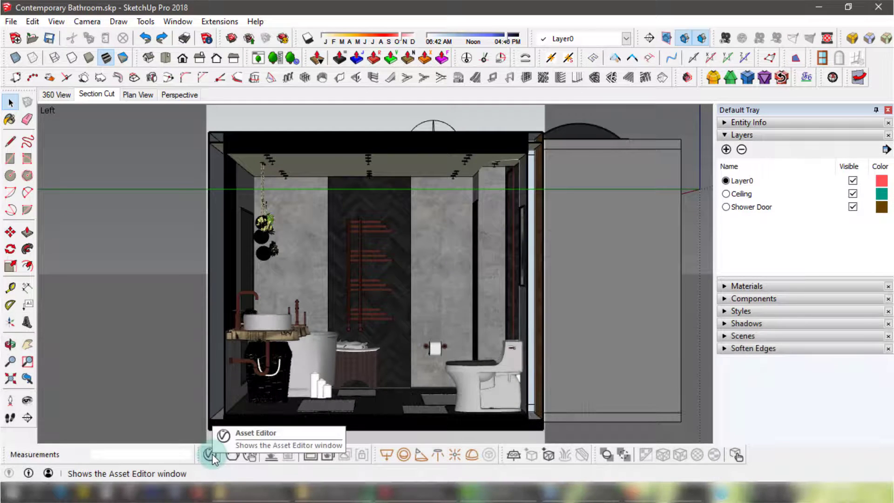
Show the Section #2 clipper's parameters in the V-Ray Asset Editor and expand its options to examine the clipping settings.
left_click(212, 456)
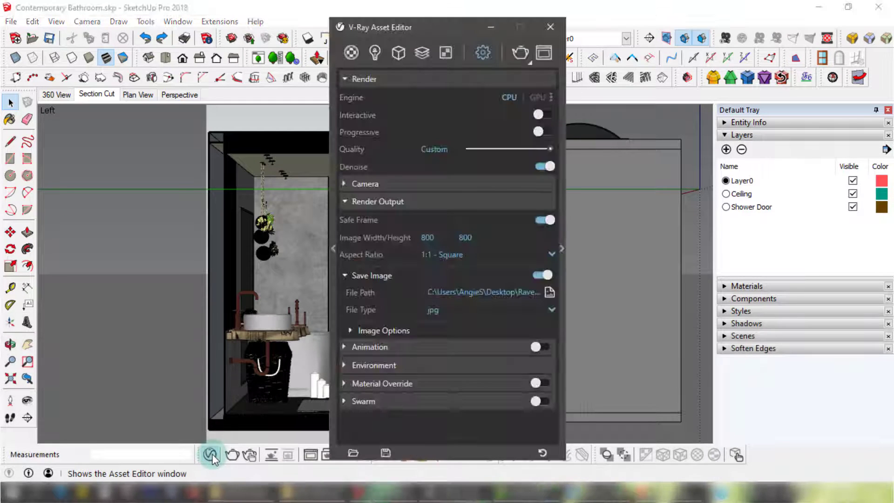
left_click(399, 54)
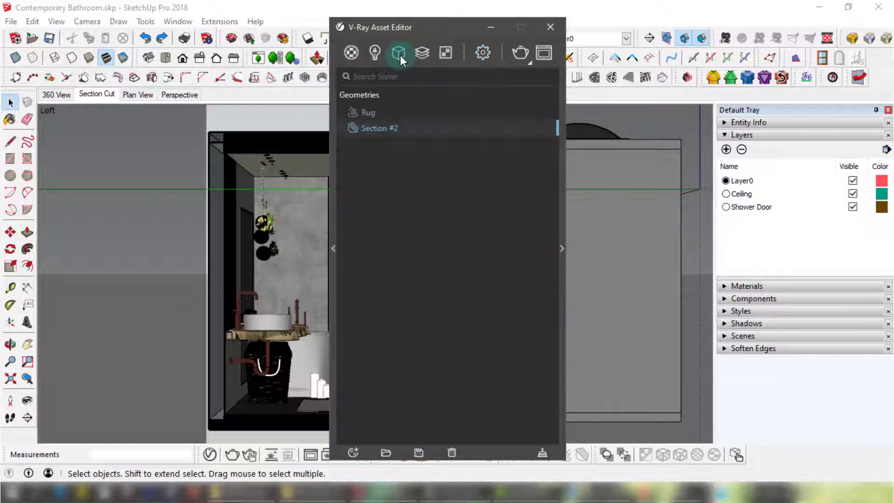
left_click(382, 136)
left_click(561, 254)
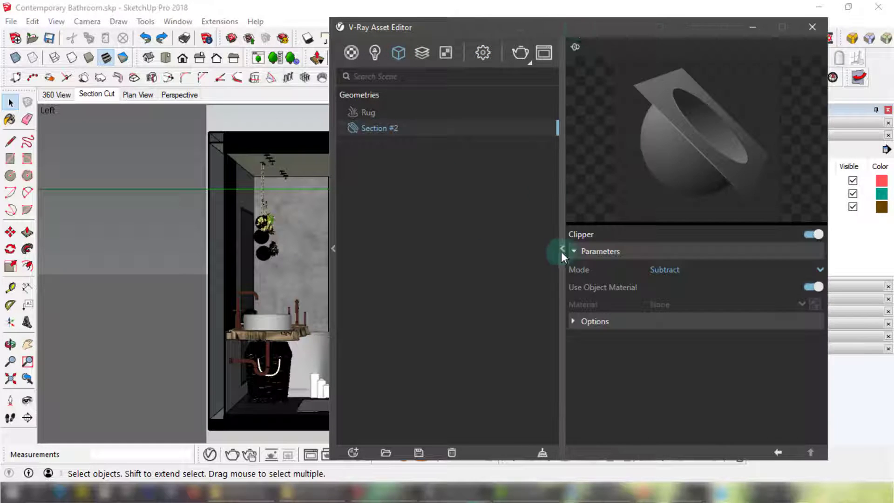
left_click_drag(618, 32, 412, 21)
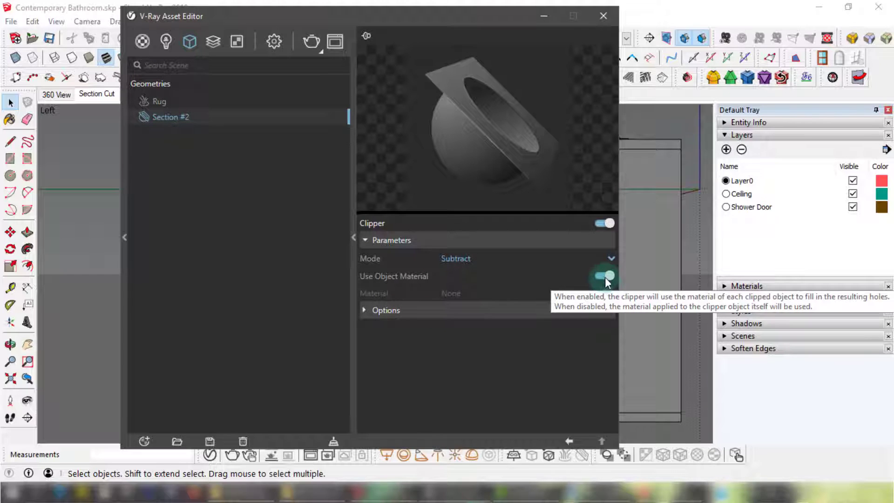
left_click(387, 311)
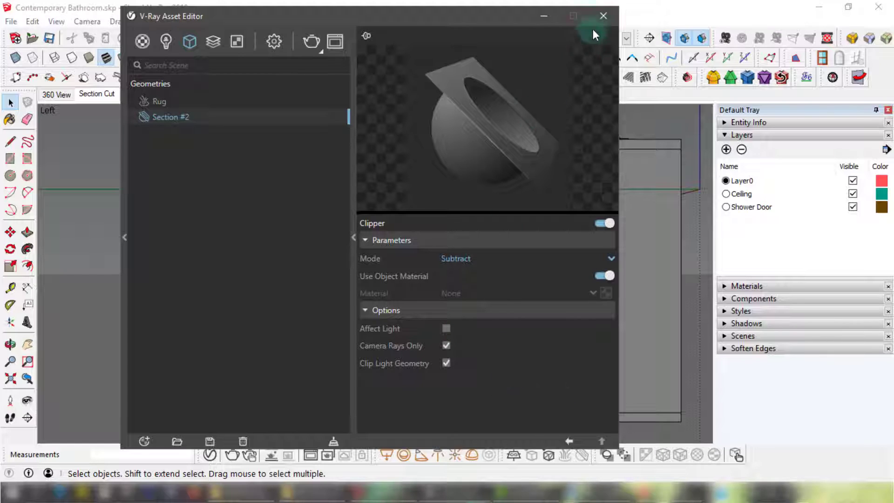
Close the clipper settings and start an interactive V-Ray render of the Section Cut scene.
left_click(603, 16)
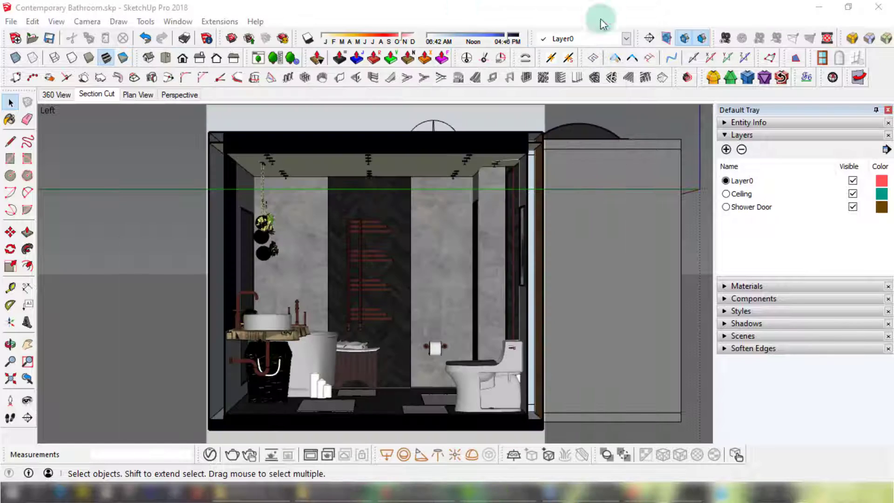
left_click(249, 455)
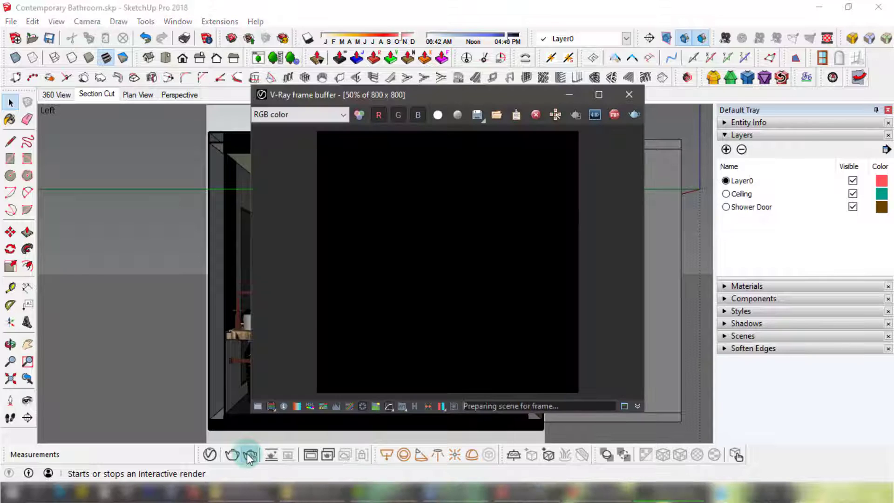
left_click_drag(502, 94, 466, 102)
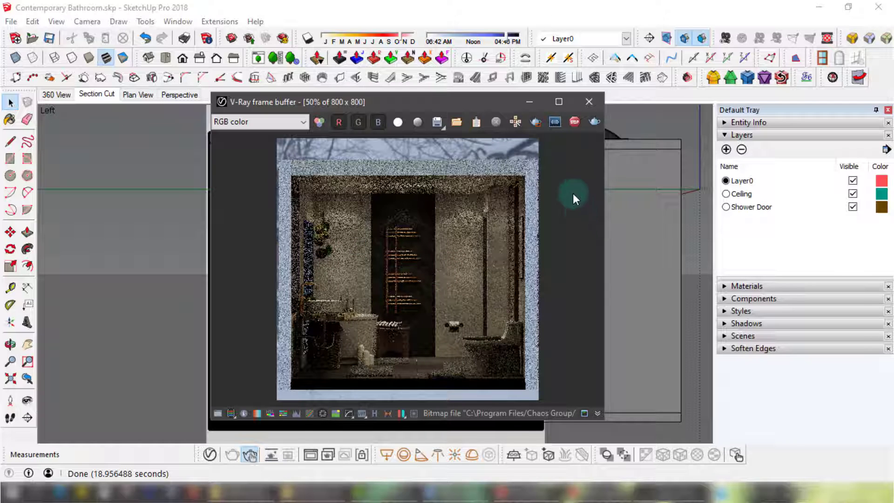
Make the Dome Light invisible in its V-Ray light options so its image no longer serves as the render's background.
left_click(210, 455)
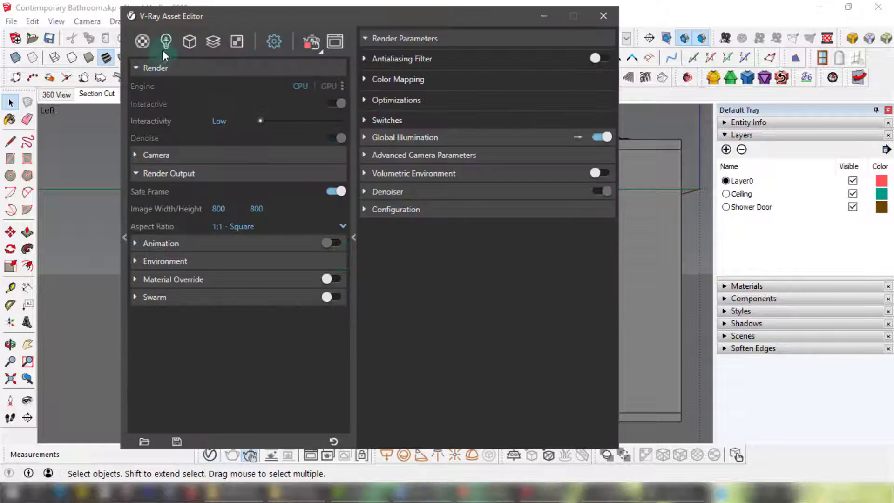
left_click(144, 41)
left_click(163, 40)
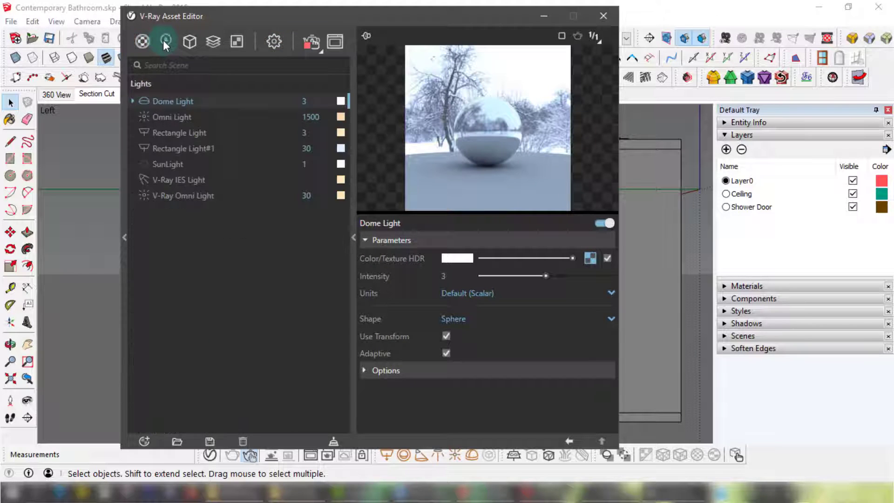
left_click(387, 370)
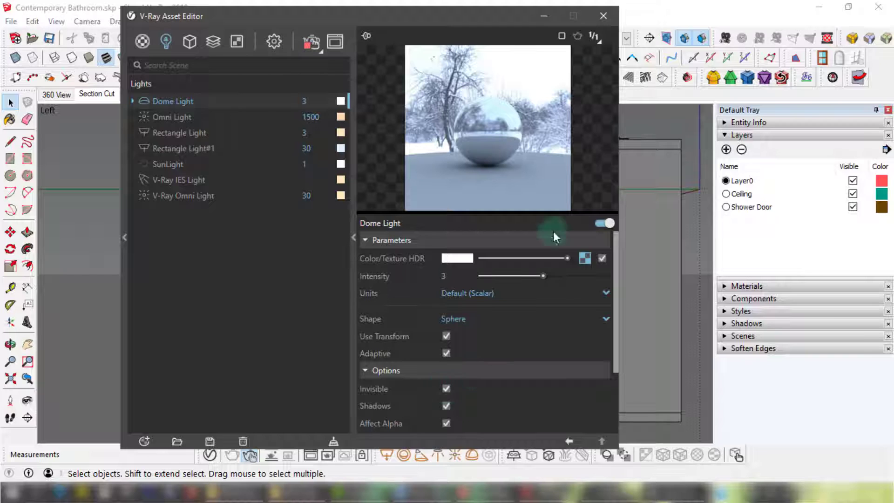
left_click(604, 16)
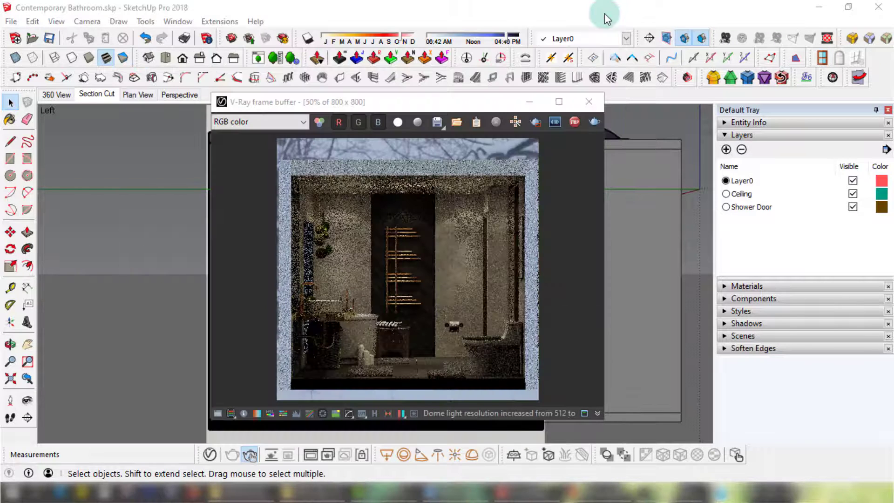
Hide the toilet paper holder on the back wall and update the Section Cut scene.
left_click_drag(395, 107, 402, 68)
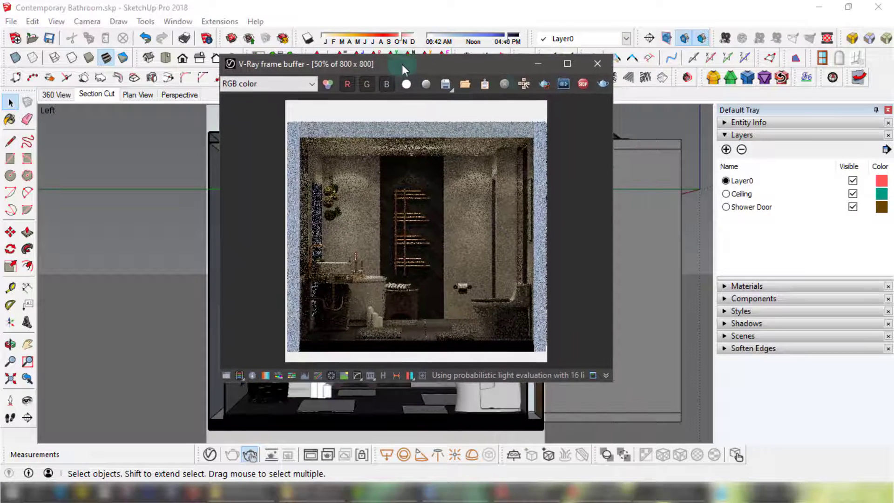
left_click(447, 224)
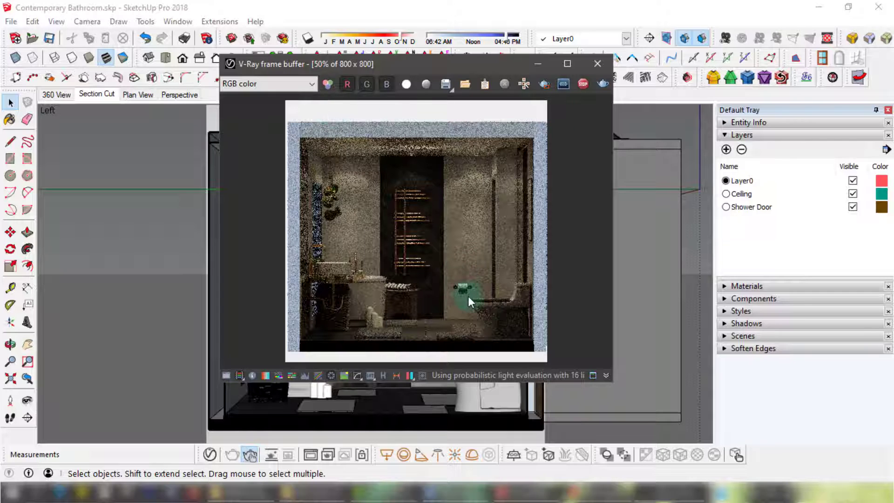
left_click_drag(396, 67, 654, 61)
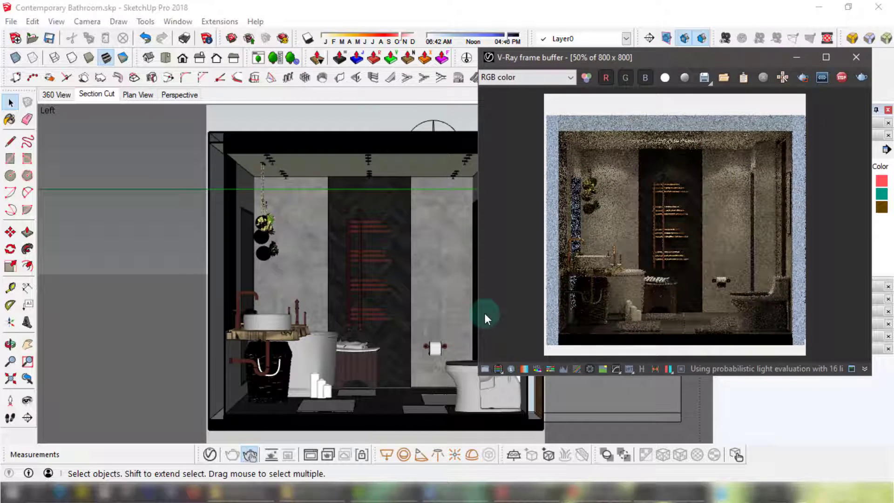
left_click(436, 352)
right_click(434, 351)
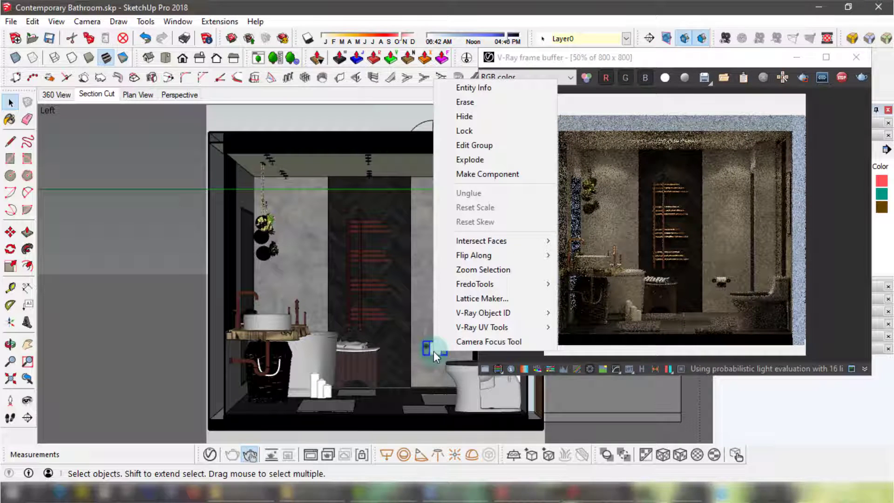
left_click(471, 117)
right_click(105, 96)
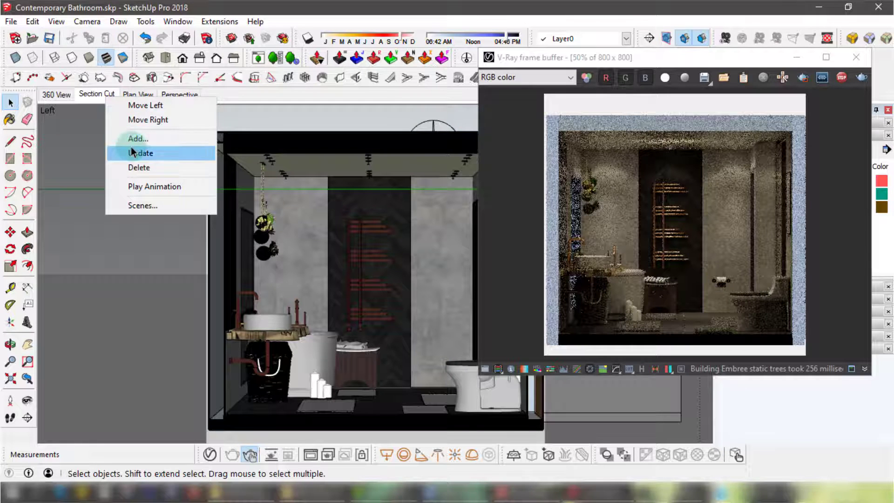
left_click(131, 152)
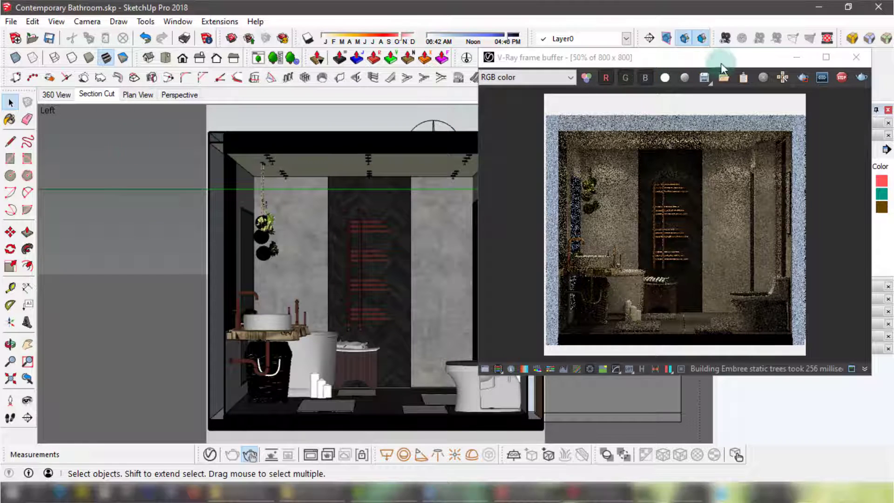
Stop the interactive render, close its frame buffer and turn off Interactive in the V-Ray render settings.
left_click_drag(721, 62, 469, 97)
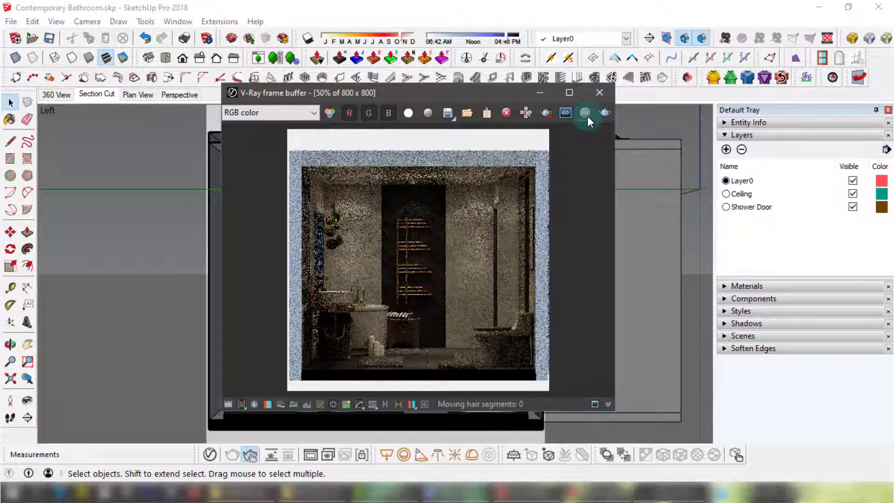
left_click(599, 92)
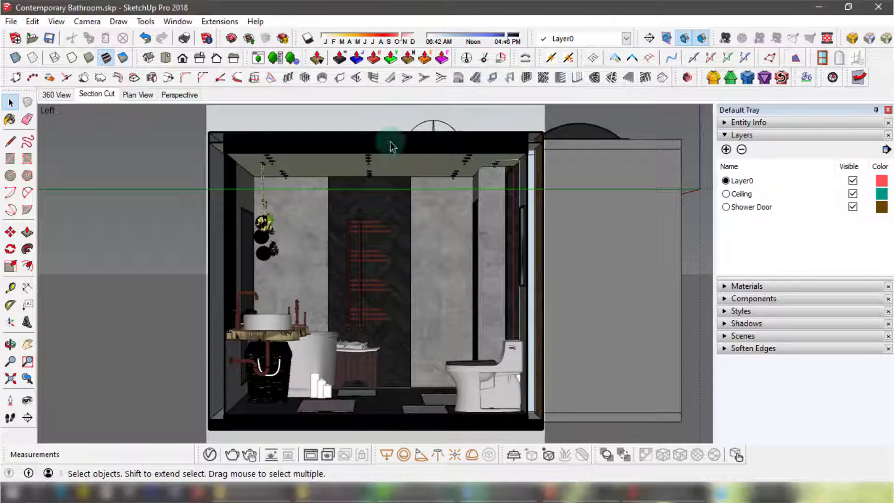
left_click(210, 455)
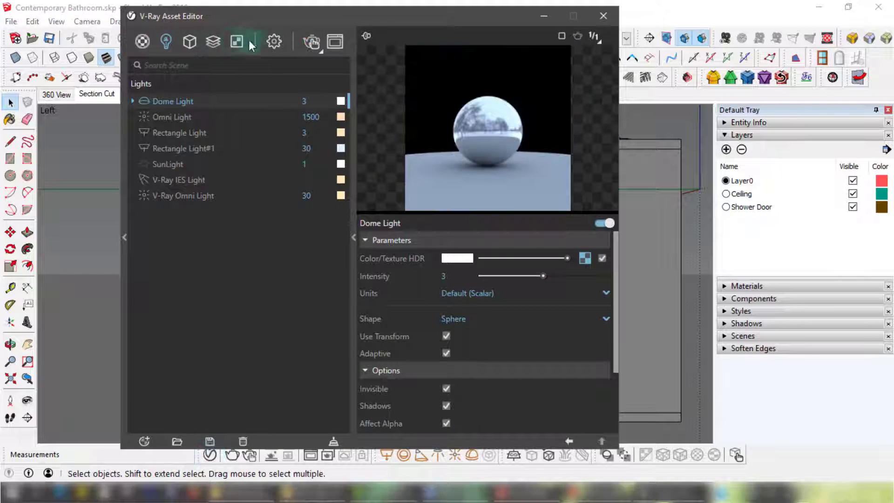
left_click(274, 41)
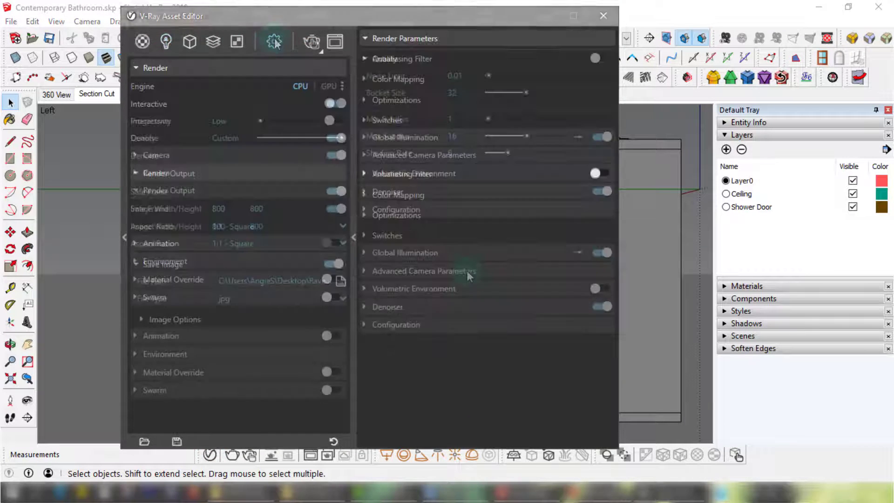
left_click(600, 18)
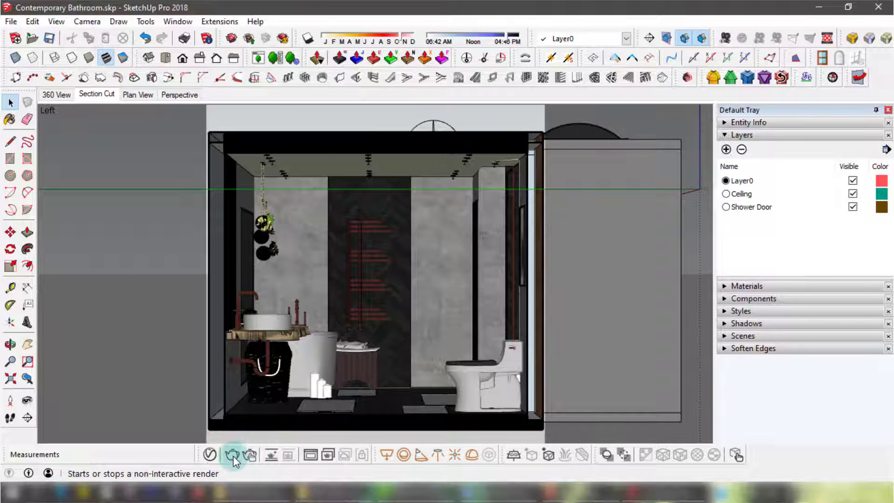
Save the model and render the Section Cut perspective as a non-interactive V-Ray image.
left_click(49, 41)
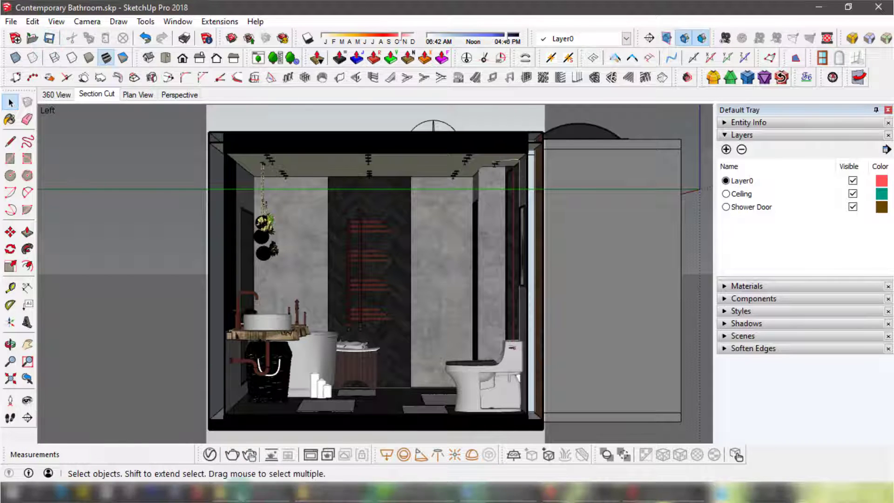
left_click(232, 456)
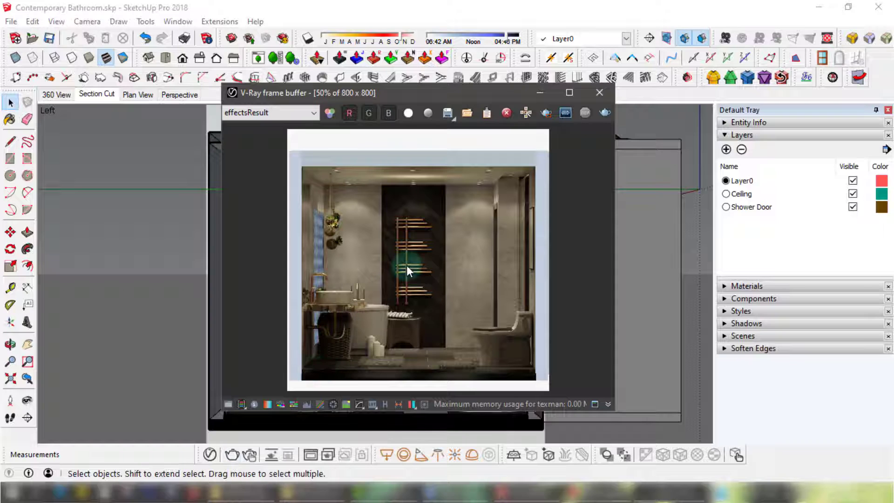
Enlarge the finished section render to 100% and inspect it from the ceiling down to the floor.
left_click(568, 92)
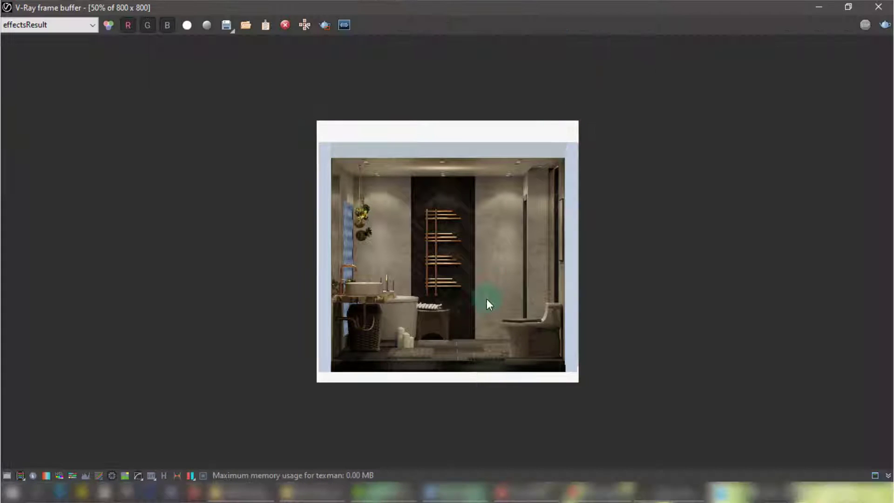
double_click(487, 299)
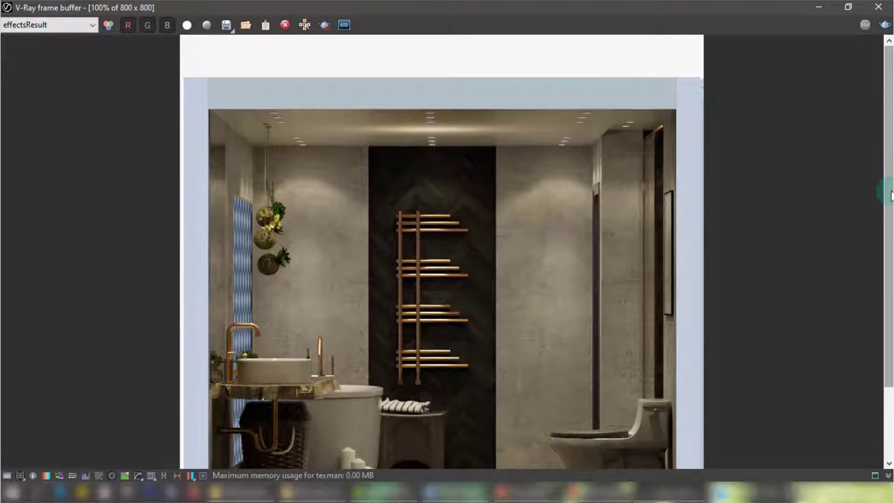
left_click_drag(891, 195, 890, 311)
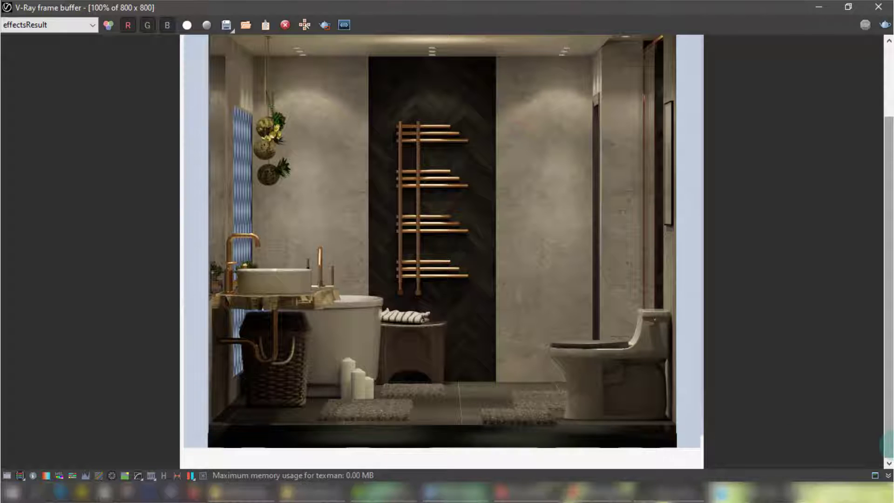
left_click_drag(887, 445, 884, 419)
scroll(617, 387, "down", 1)
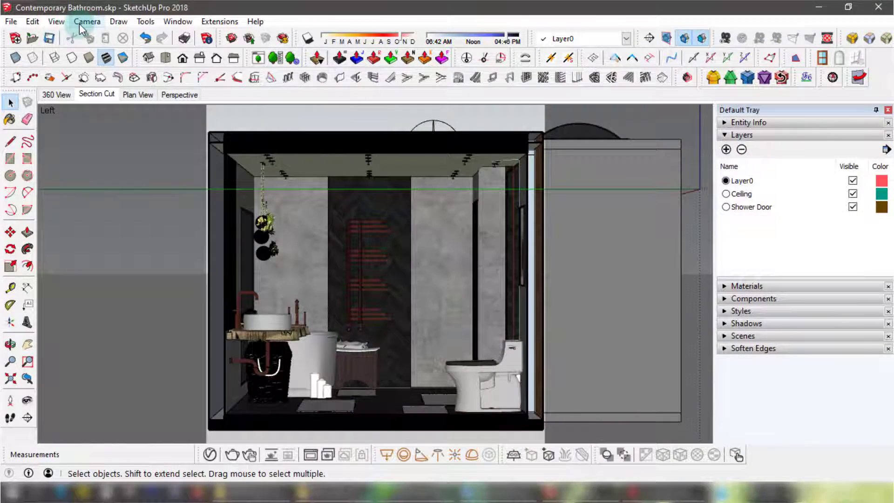
Switch the section view to parallel projection, enlarge the cut room to fill the square frame, and save the model.
left_click(85, 22)
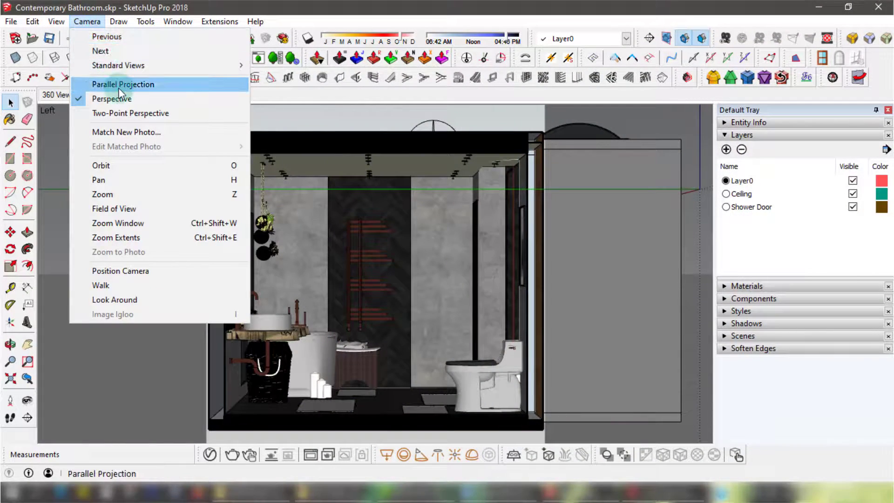
left_click(120, 85)
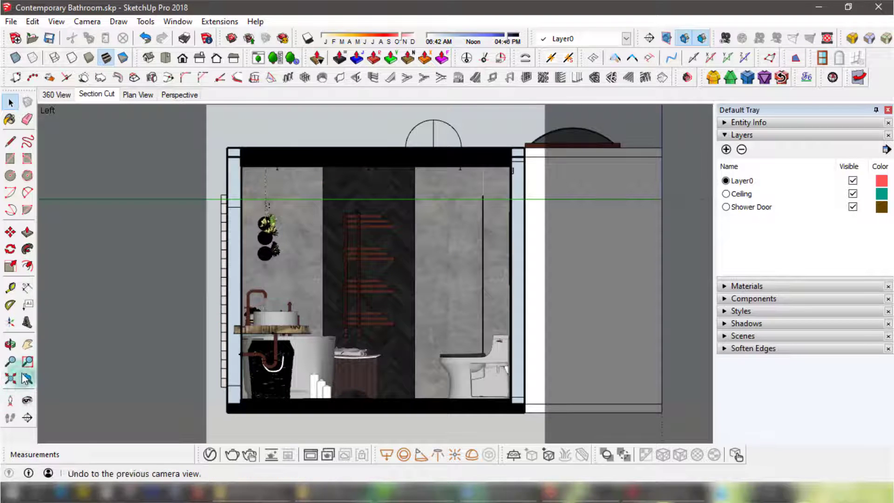
left_click(11, 362)
left_click(373, 329)
left_click_drag(373, 329, 383, 307)
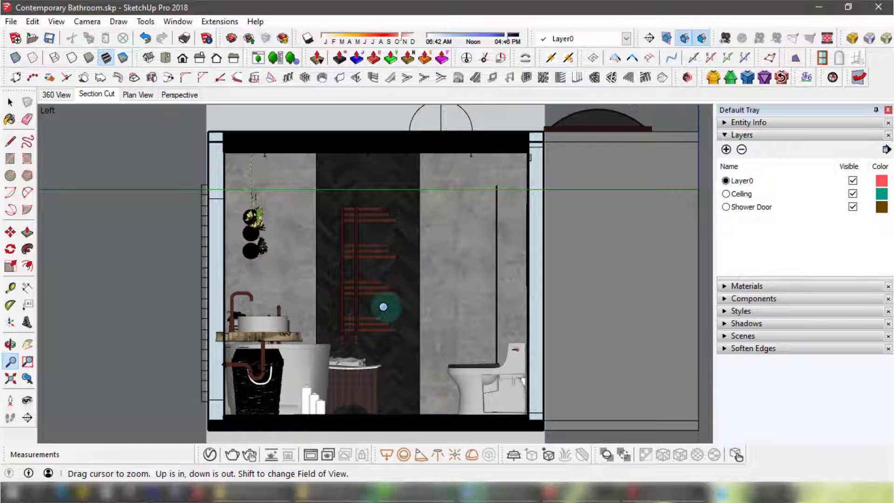
left_click(11, 102)
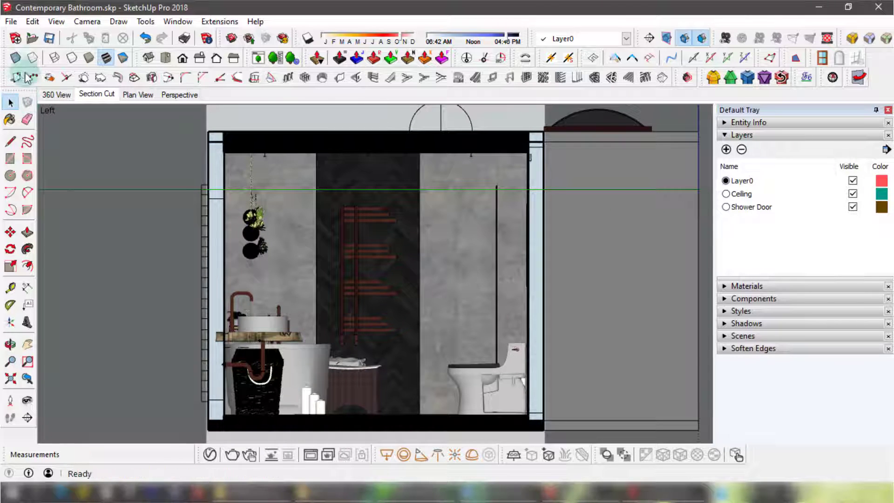
left_click(50, 39)
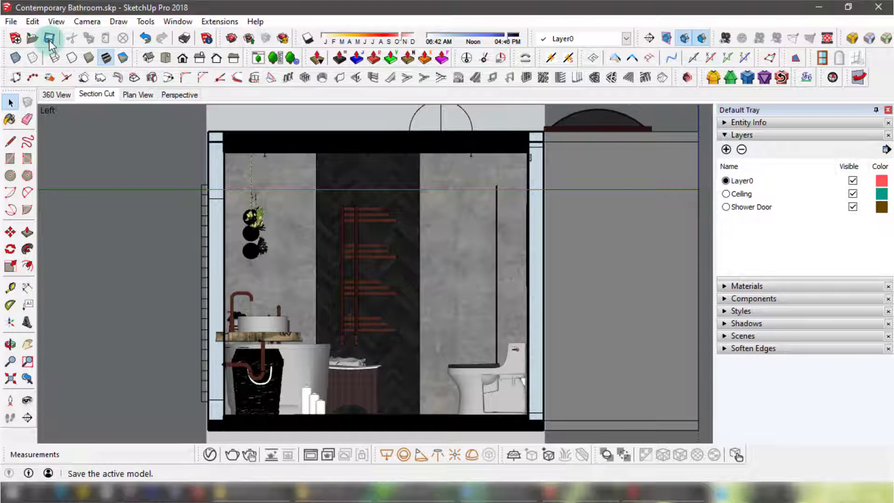
Turn off Use Object Material for the Section #2 clipper and look through the materials available for its cut faces.
left_click(205, 460)
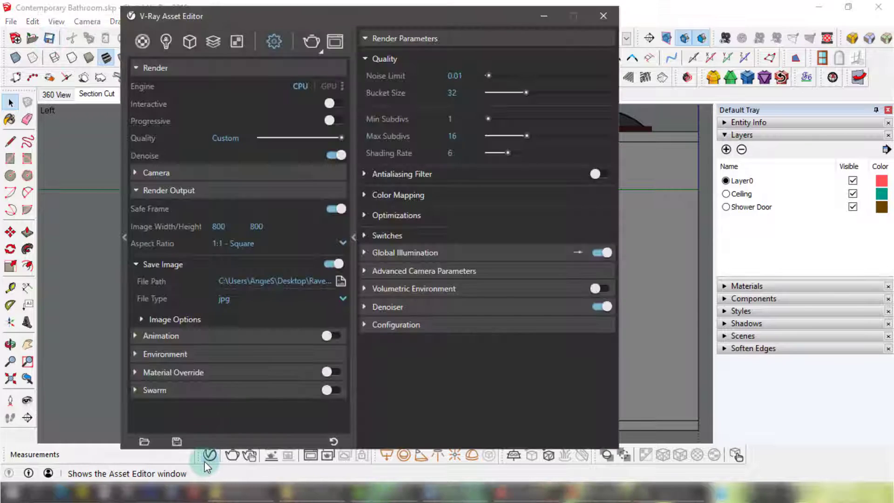
left_click(190, 40)
left_click(181, 118)
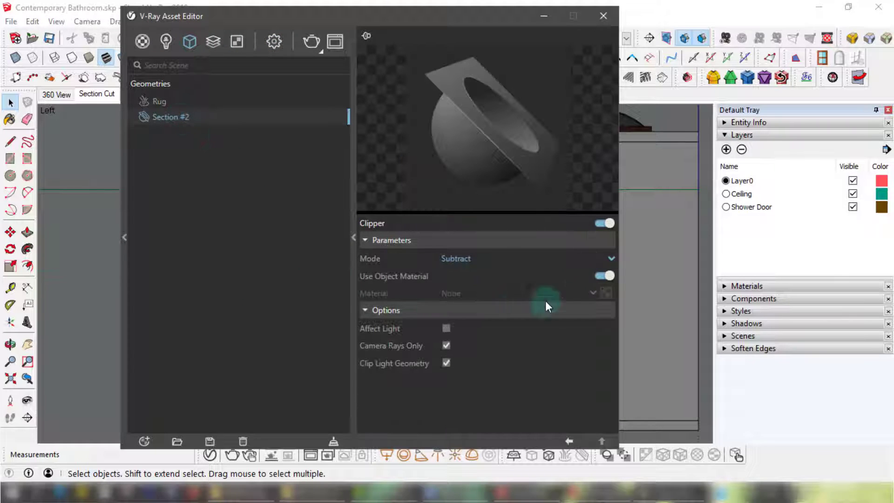
left_click(599, 276)
left_click(453, 292)
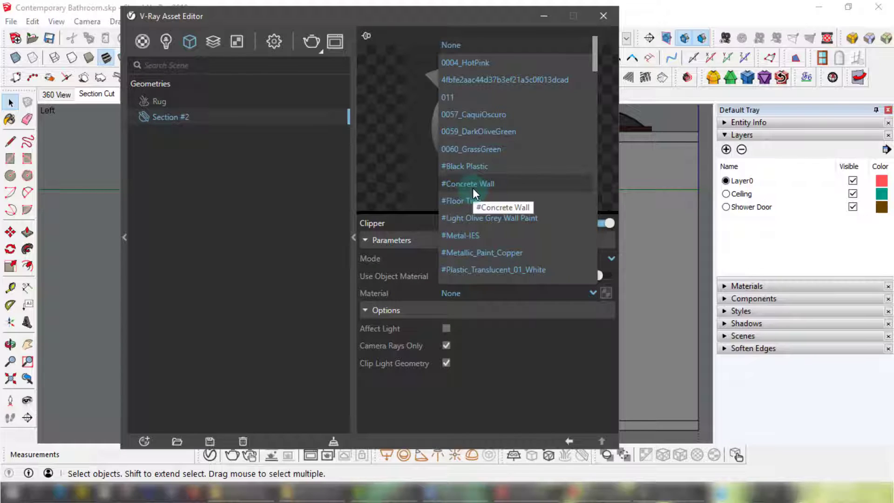
left_click(476, 357)
Set the diffuse color of the 0004_HotPink material to black.
left_click(142, 41)
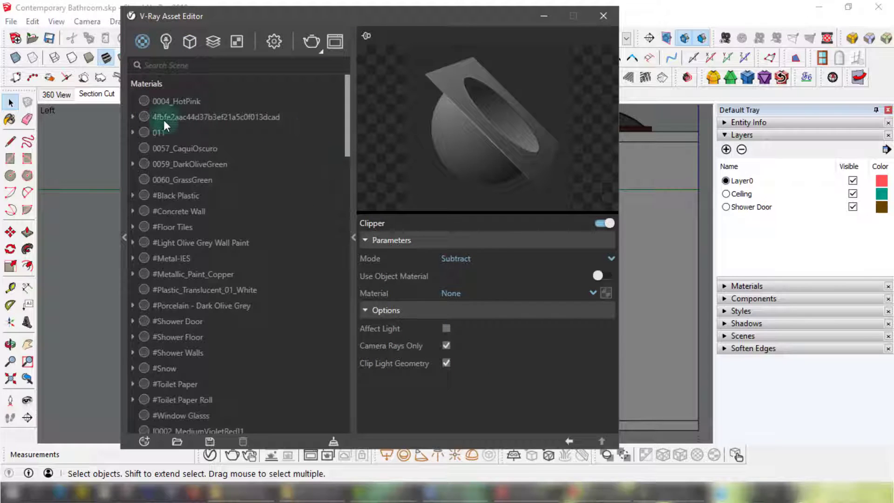
left_click(166, 103)
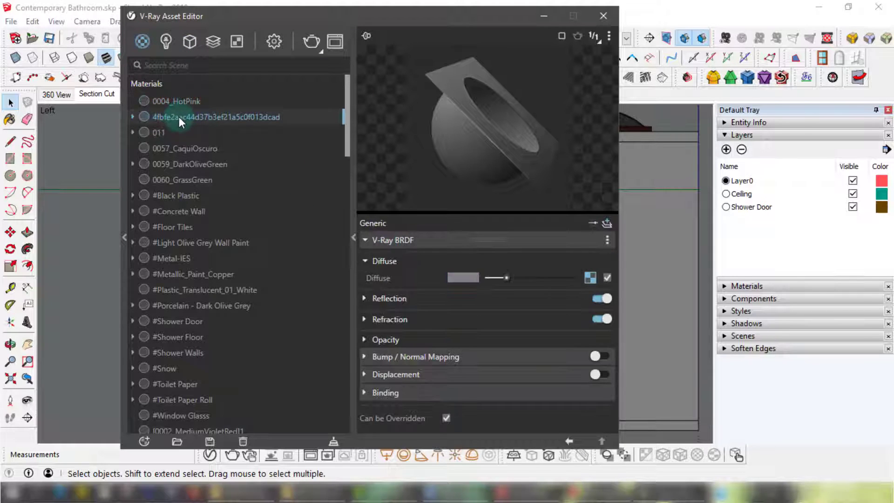
left_click(486, 278)
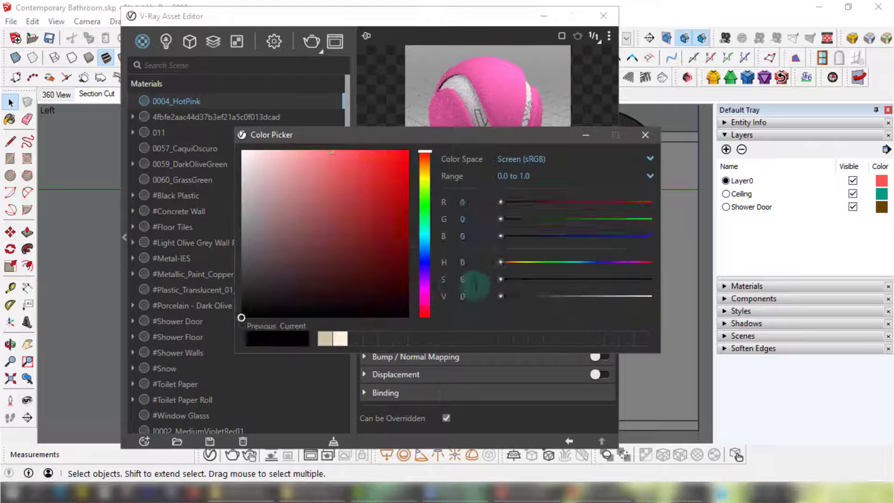
left_click_drag(375, 273, 449, 354)
left_click(619, 163)
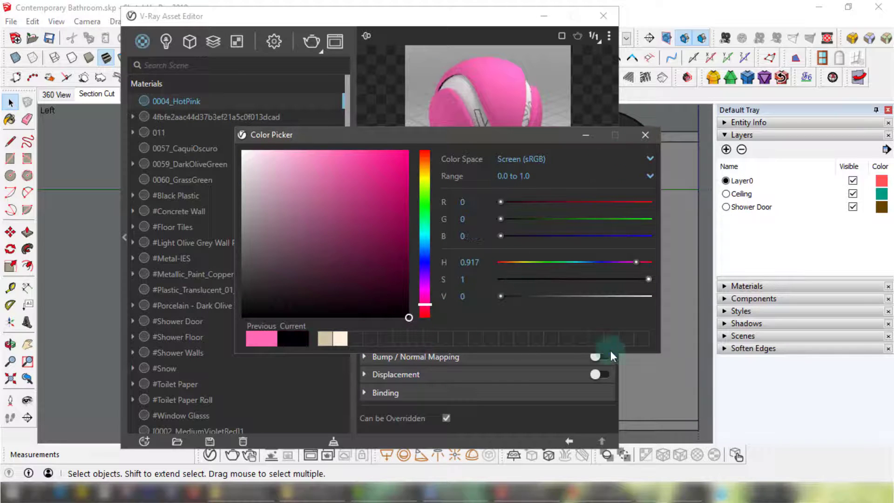
left_click(645, 134)
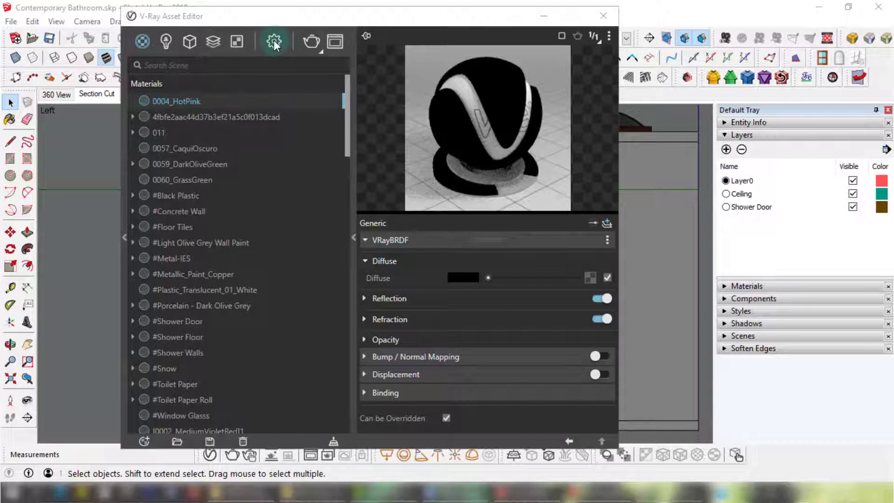
Assign the 0004_HotPink material to the Section #2 clipper and update the Section Cut scene.
left_click(189, 42)
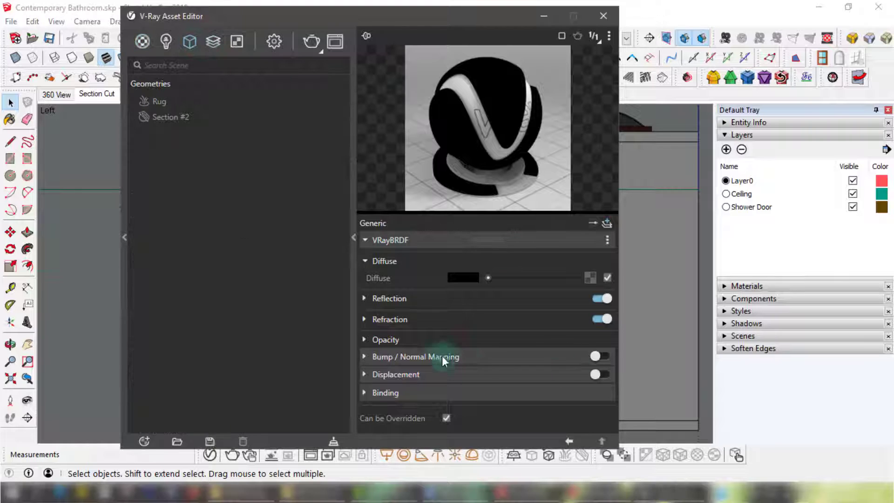
left_click(184, 118)
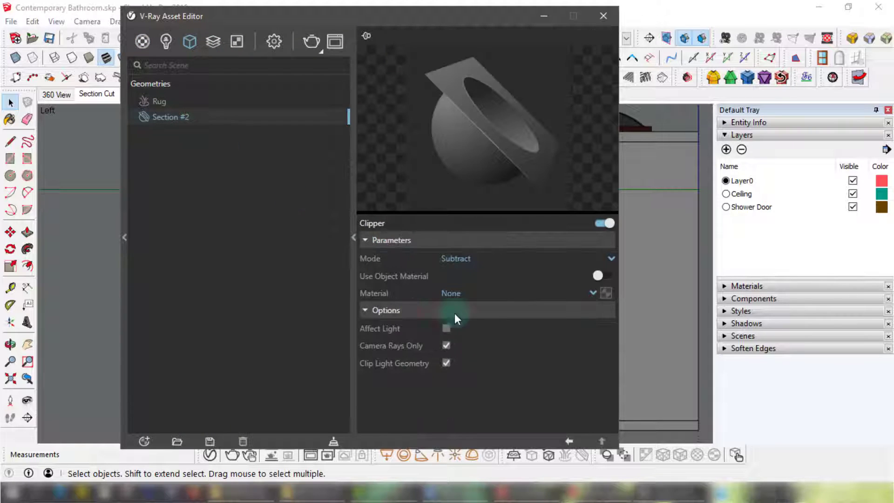
left_click(593, 292)
left_click(452, 63)
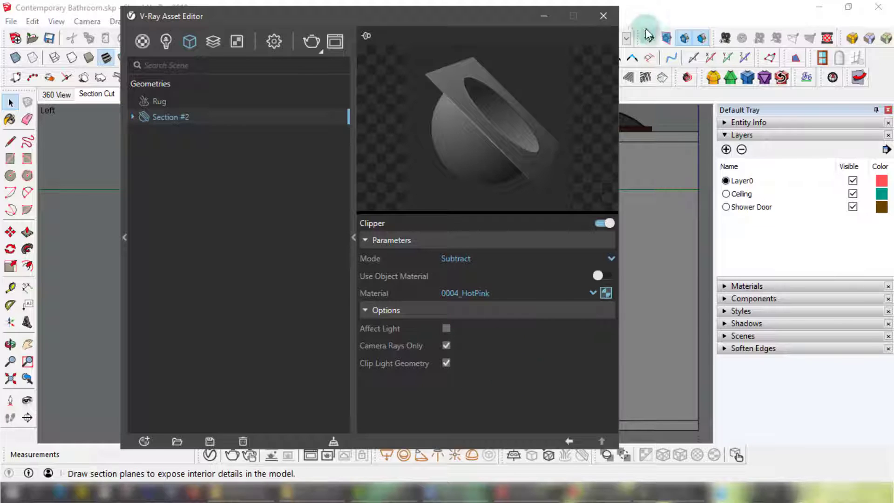
left_click(603, 17)
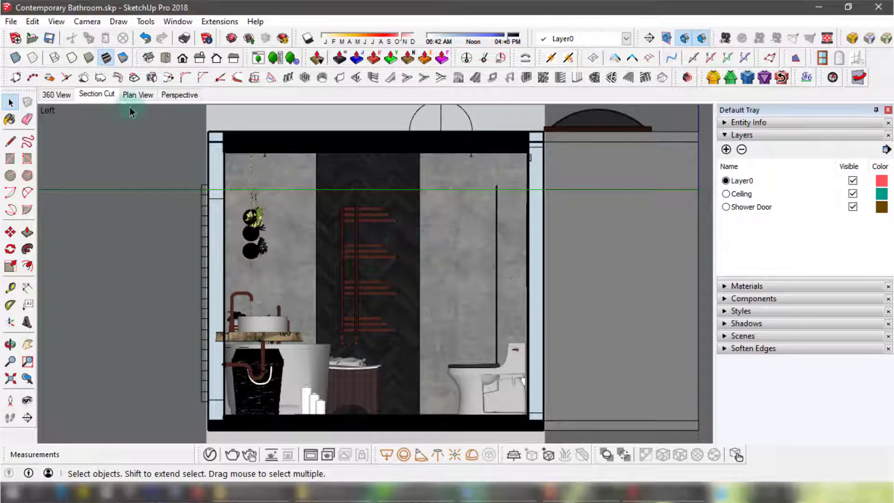
right_click(110, 96)
left_click(148, 153)
left_click(702, 38)
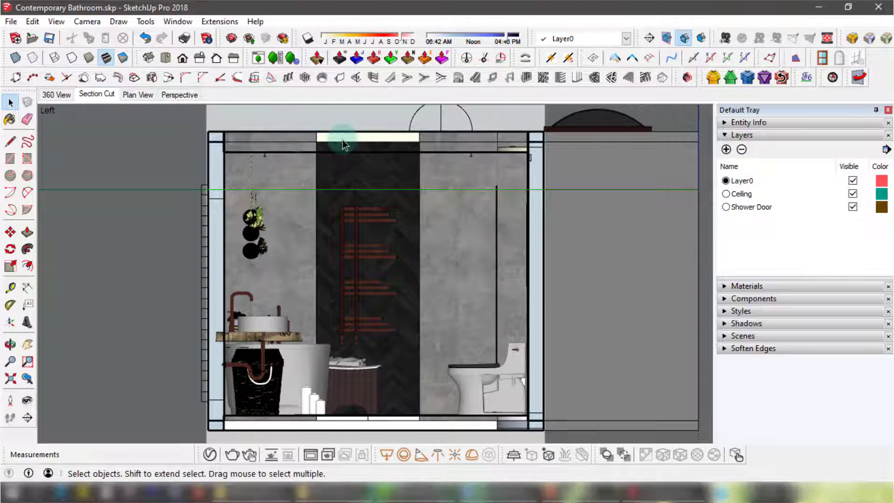
middle_click_drag(308, 139, 325, 162)
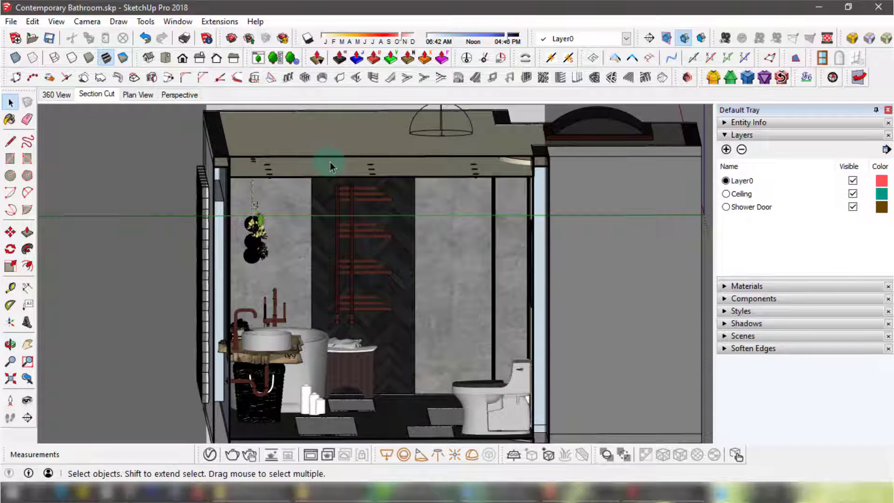
left_click(112, 96)
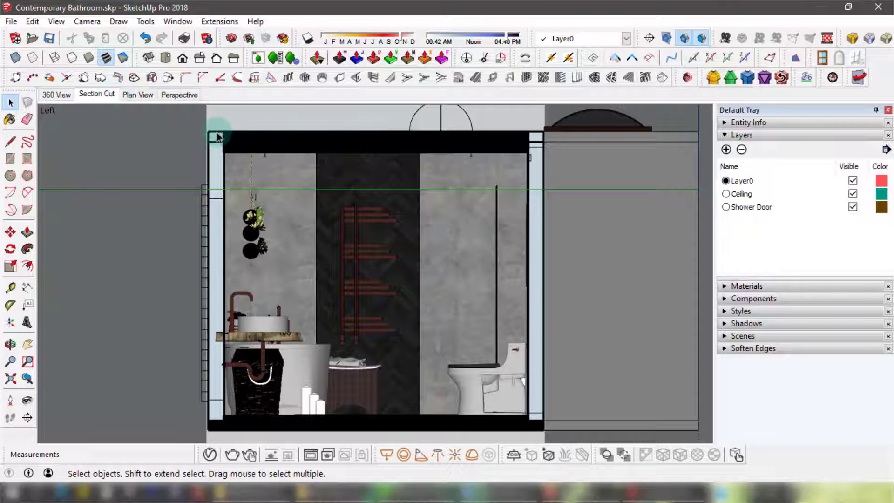
Turn off the section fill, update the Section Cut scene along with its selected style, and render it in V-Ray.
left_click(701, 41)
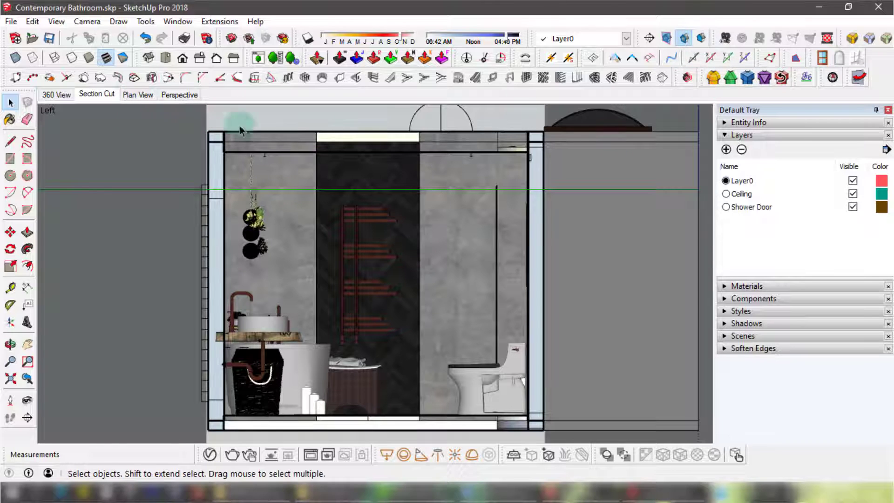
right_click(106, 98)
left_click(147, 155)
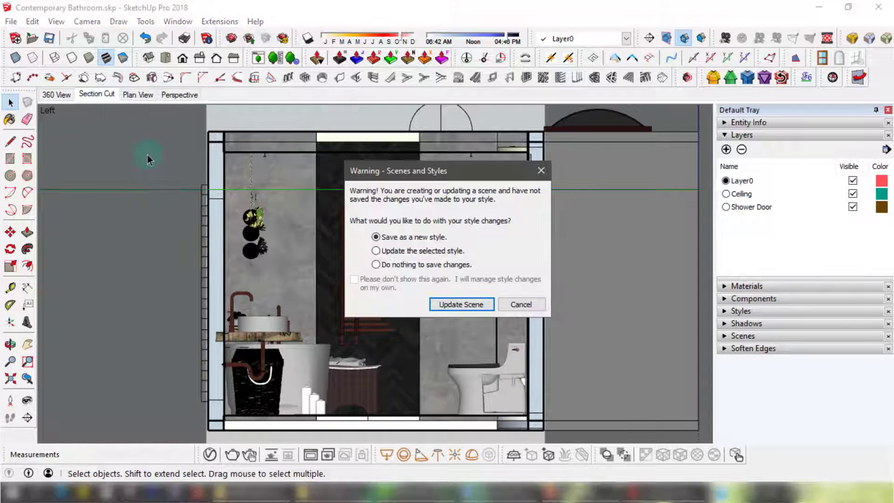
left_click(416, 250)
left_click(453, 302)
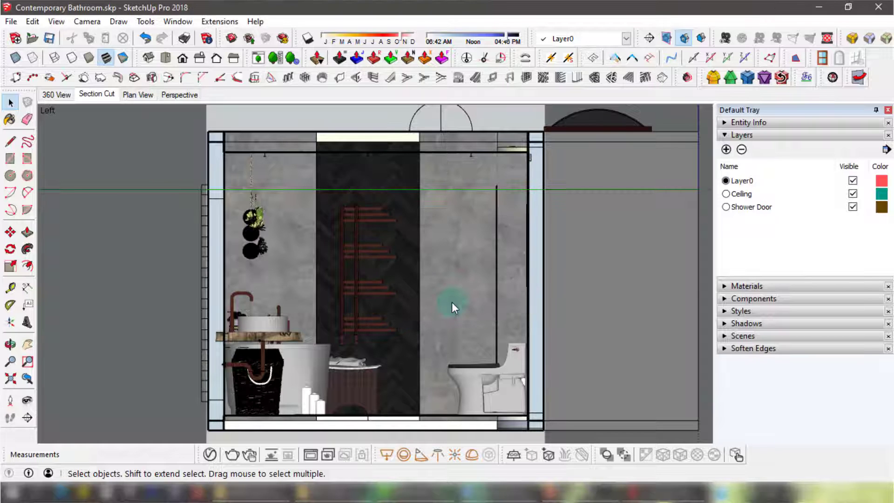
left_click(233, 455)
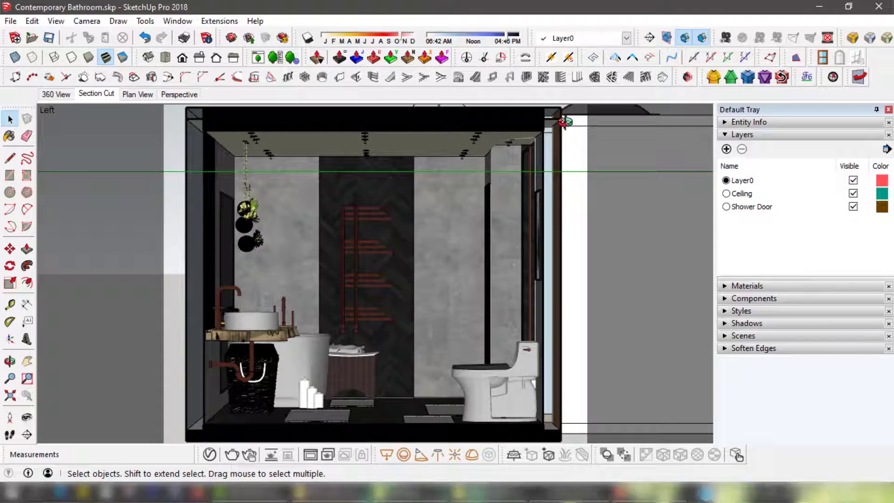
Set the camera's field of view to 45 degrees for a bird's-eye perspective of the whole bathroom model.
middle_click_drag(565, 122, 355, 329)
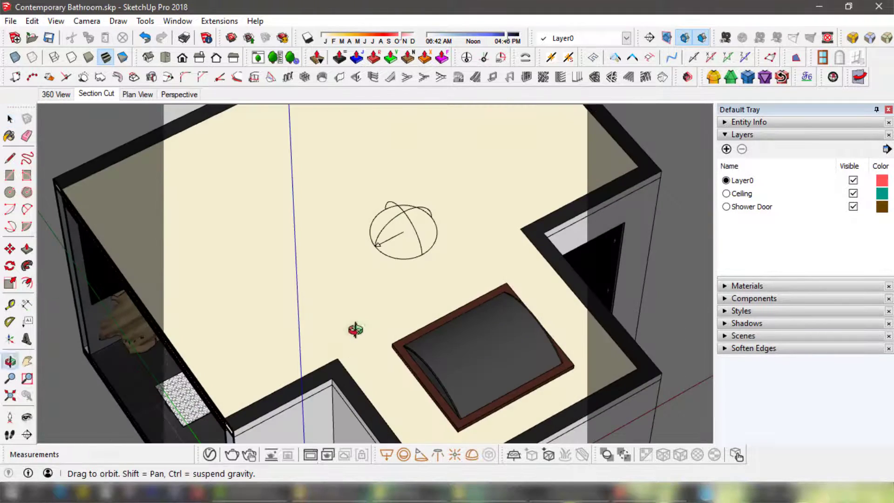
scroll(368, 333, "down", 4)
middle_click_drag(429, 368, 457, 263, "shift")
type("z")
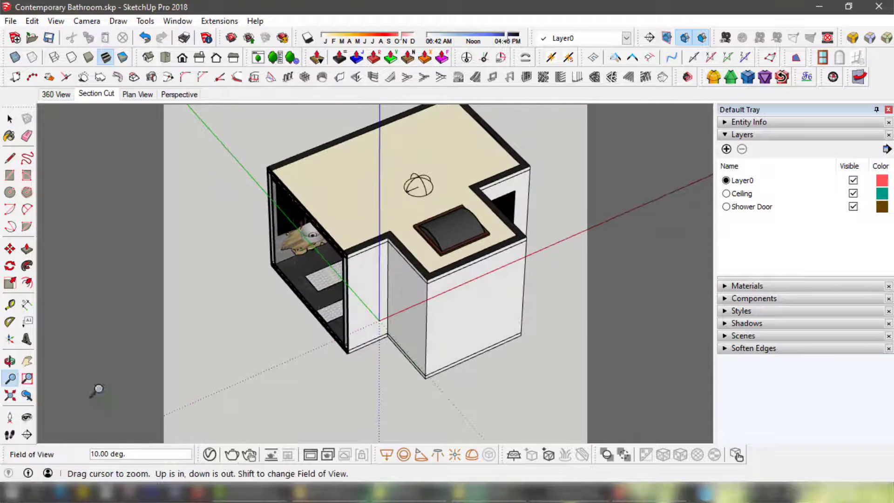
type("45")
key("Return")
left_click(13, 122)
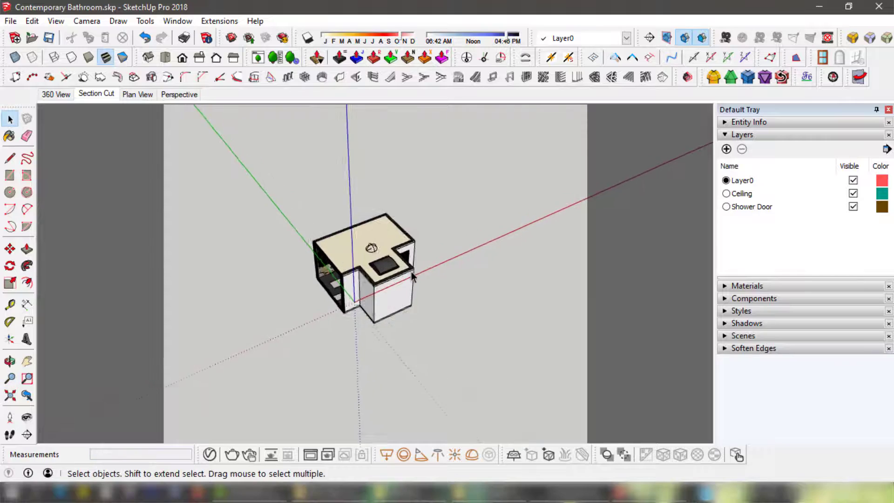
Turn off the section cut and hide the ceiling so the bathroom interior is open from above.
scroll(367, 266, "up", 6)
left_click(684, 43)
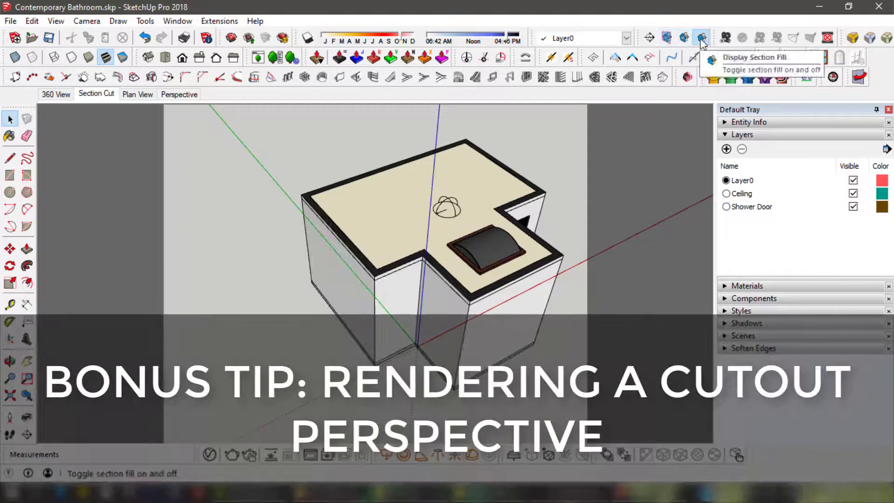
middle_click_drag(517, 209, 531, 247)
right_click(415, 176)
left_click(442, 214)
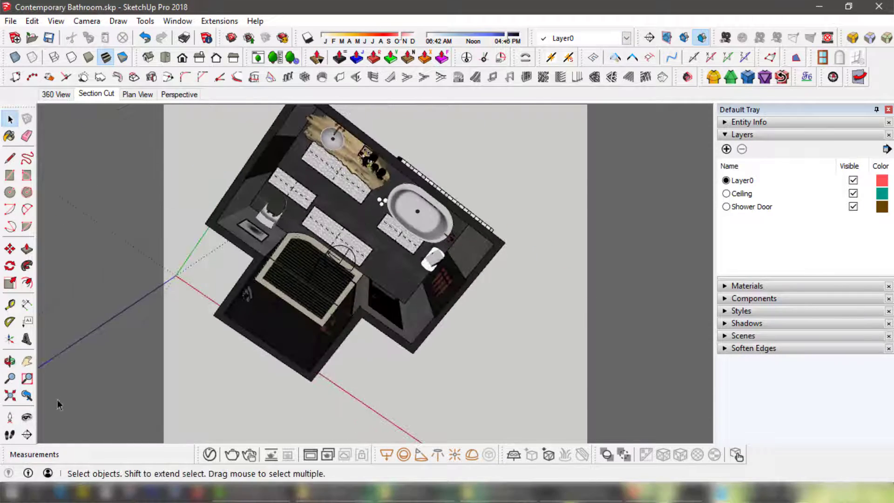
Position the camera inside the bathroom facing the wooden vanity, set the eye height to 1200 mm, and collapse the Default Tray.
left_click(10, 417)
scroll(408, 296, "up", 5)
left_click(410, 296)
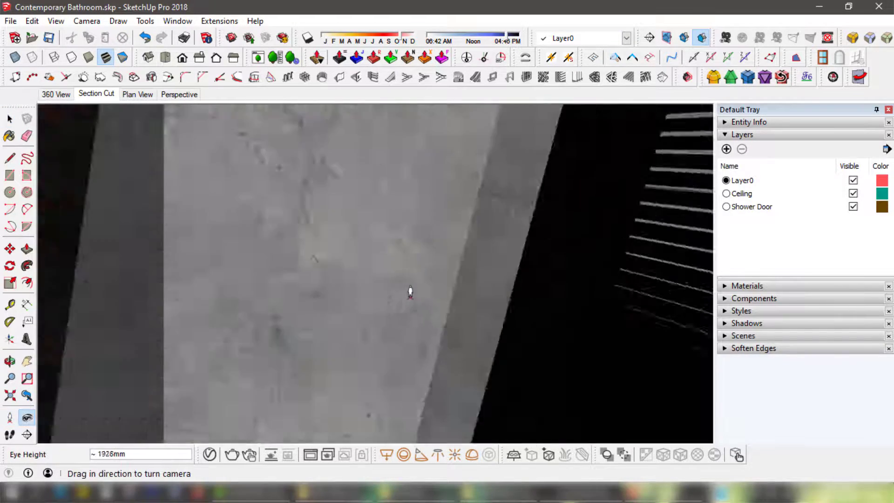
left_click_drag(410, 291, 414, 334)
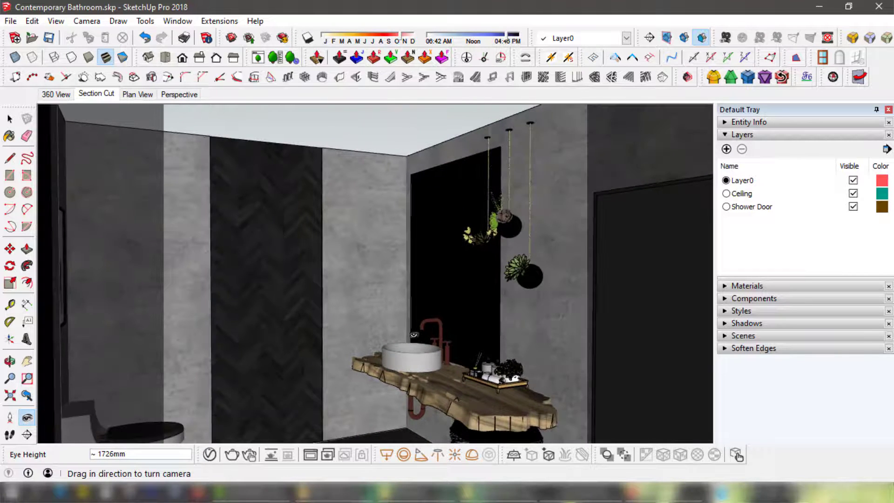
type("1200")
key("Return")
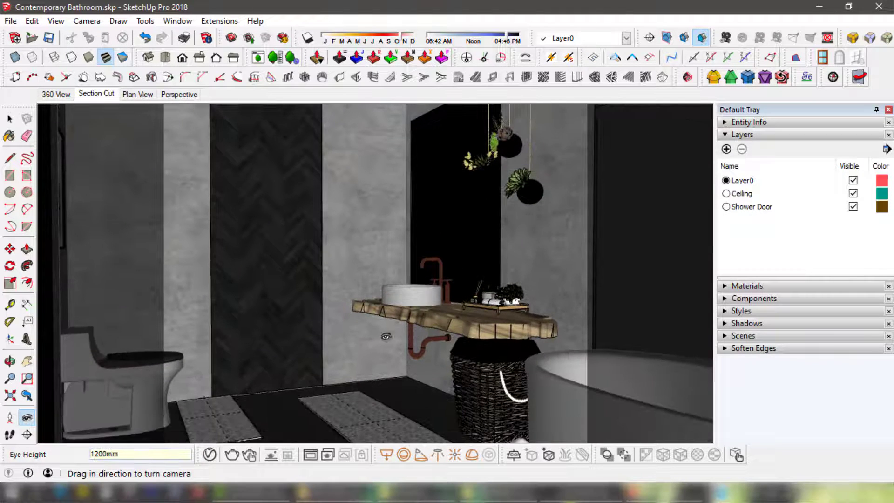
left_click(877, 109)
left_click_drag(428, 306, 443, 296)
Set the camera's field of view to 65 degrees and the V-Ray render output's aspect ratio to 16:9 - Widescreen.
key("z")
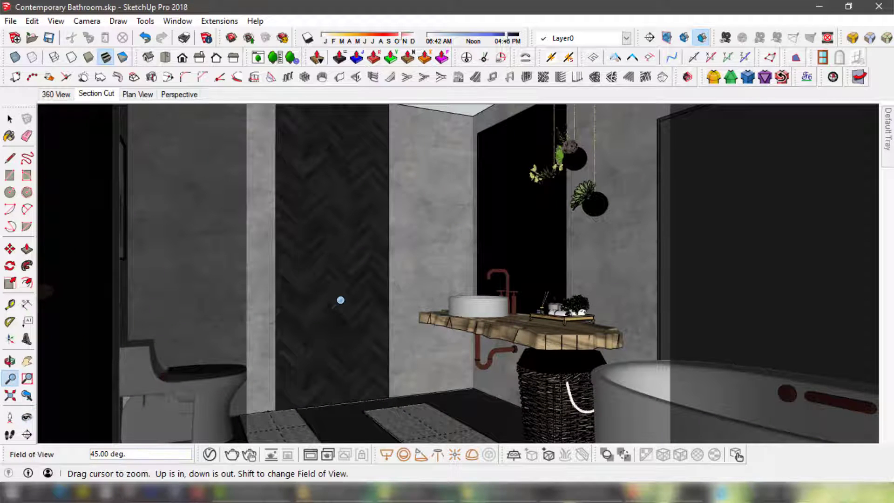
key("Return")
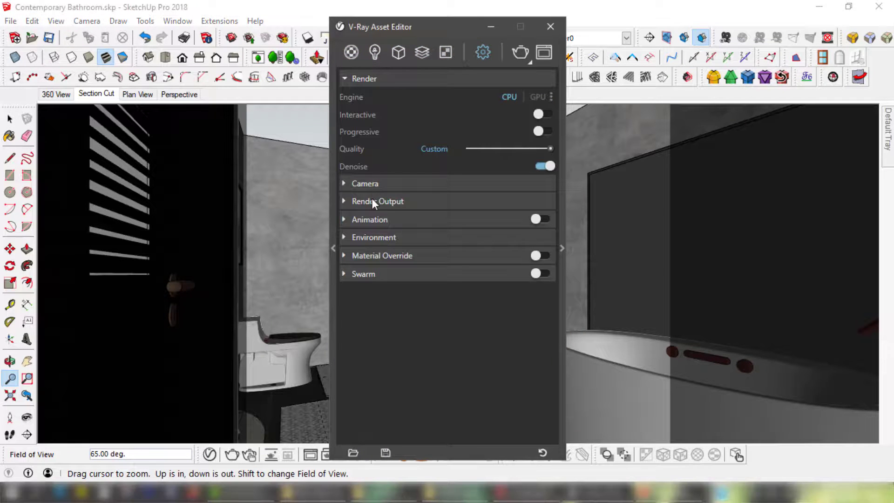
left_click(373, 201)
left_click(437, 271)
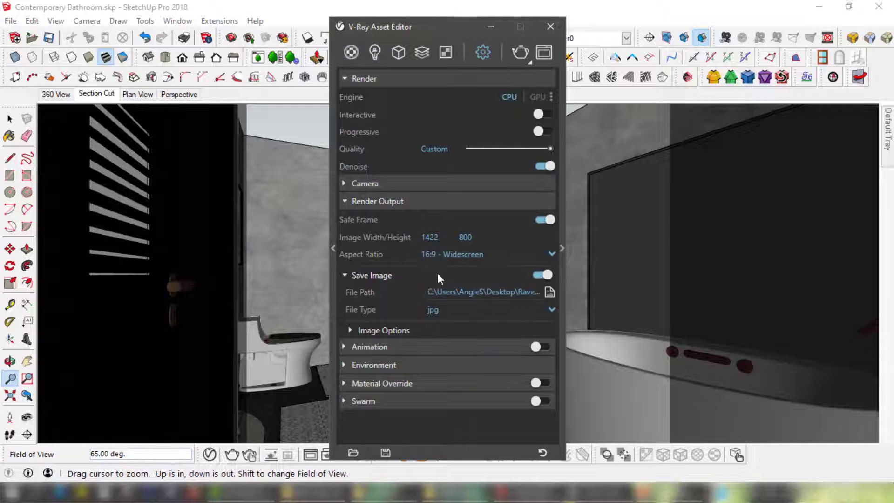
left_click(372, 201)
left_click(550, 26)
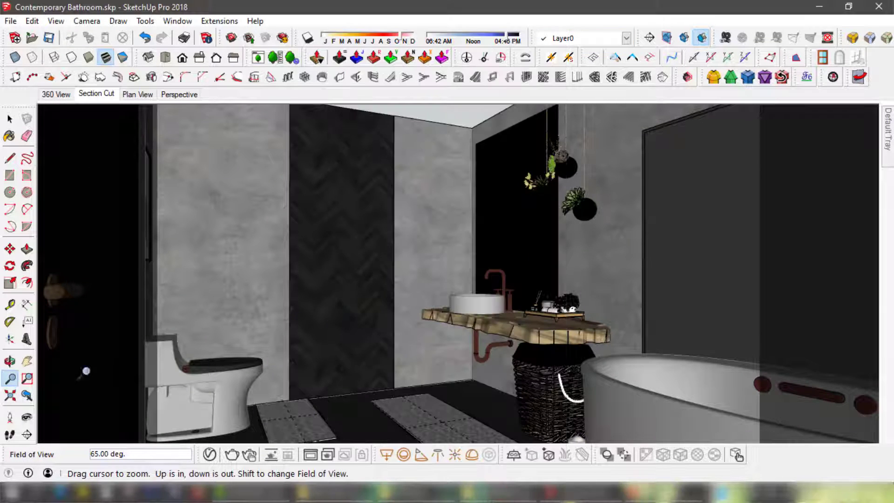
Try repositioning the camera inside the bathroom for another interior view toward the vanity.
left_click(27, 417)
left_click_drag(466, 242, 366, 239)
scroll(365, 240, "up", 5)
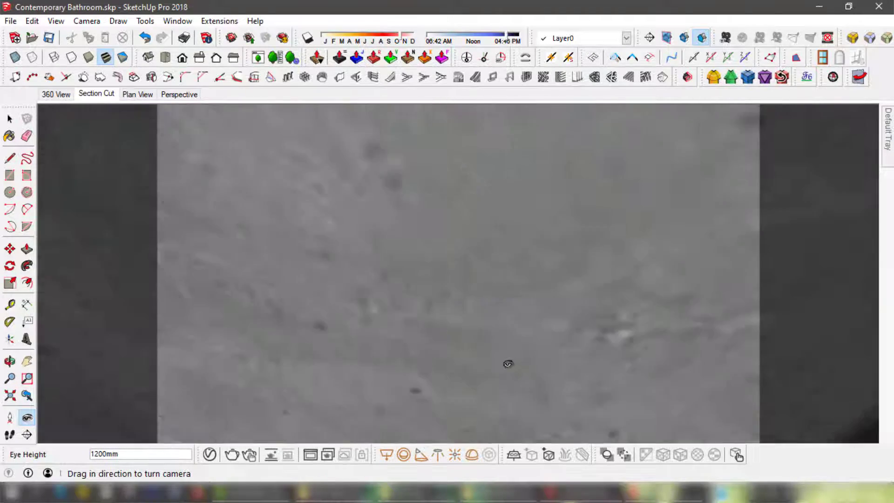
left_click(404, 367)
scroll(419, 325, "up", 5)
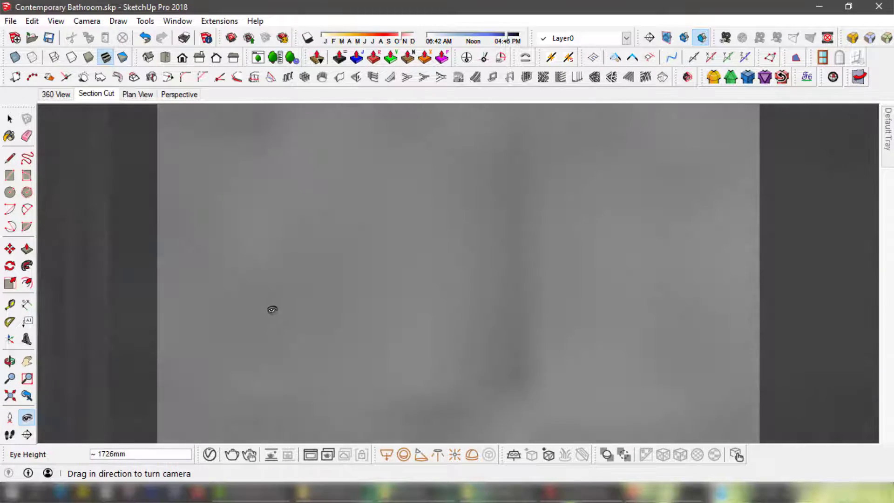
left_click_drag(274, 309, 353, 281)
scroll(353, 281, "down", 5)
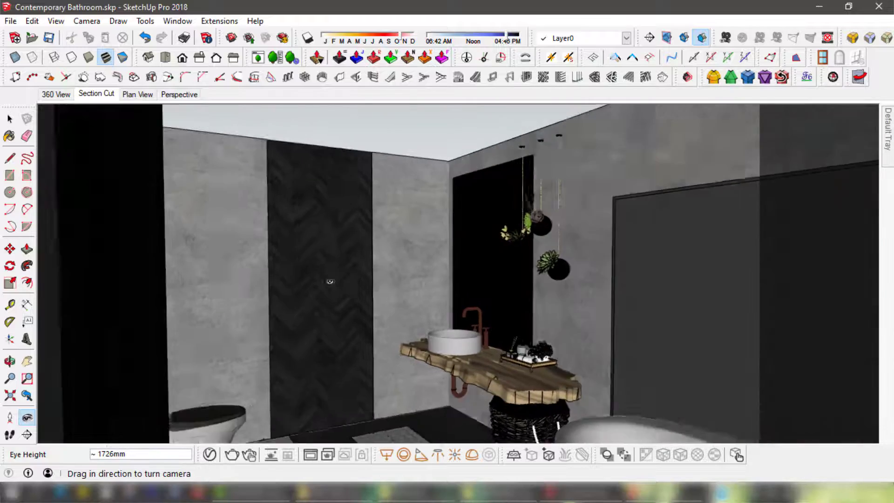
Place a new section plane named Section 2 with symbol 2 on the exterior wall beside the doorway and select it.
middle_click_drag(353, 281, 232, 205)
scroll(432, 349, "down", 3)
key("space")
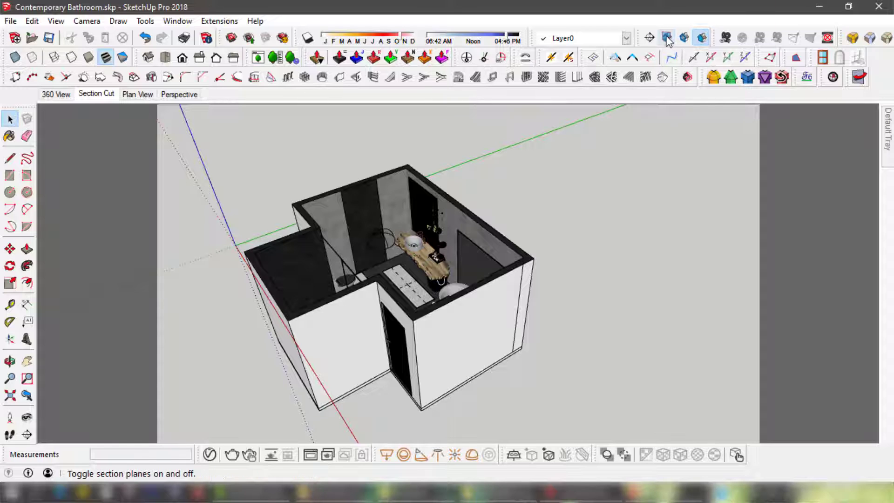
left_click(651, 40)
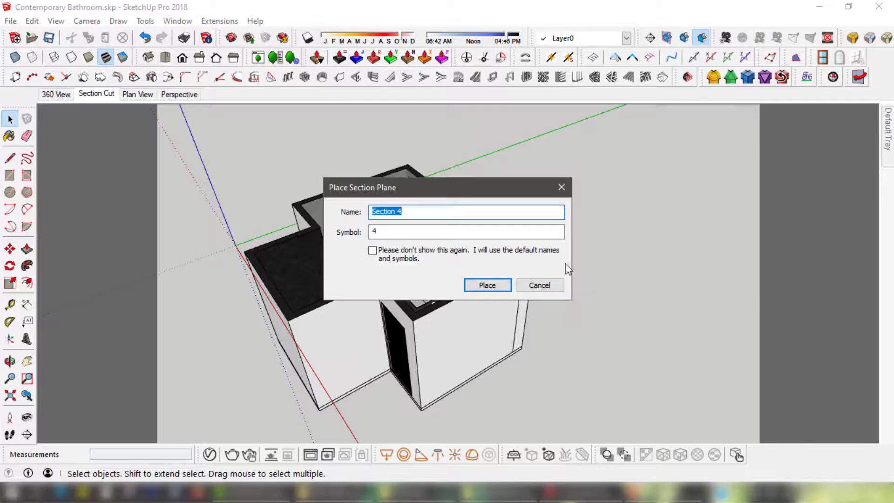
left_click(400, 212)
key("BackSpace")
type("2")
key("Tab")
type("2")
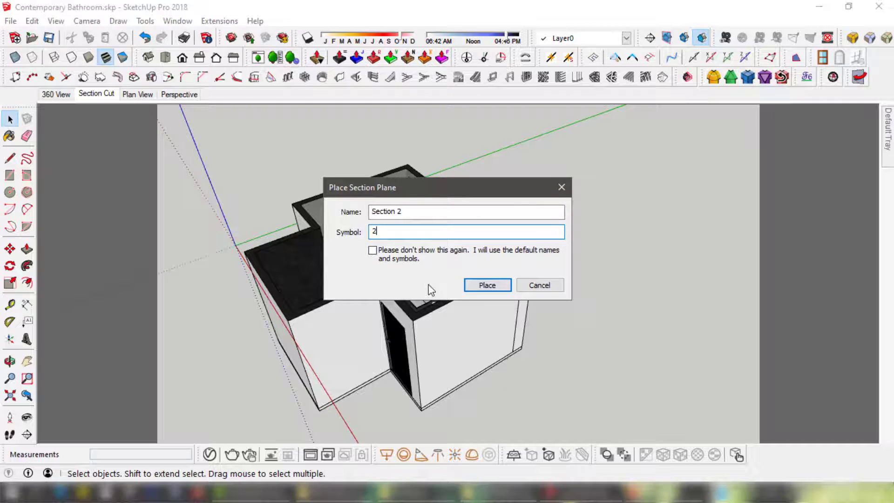
left_click(494, 288)
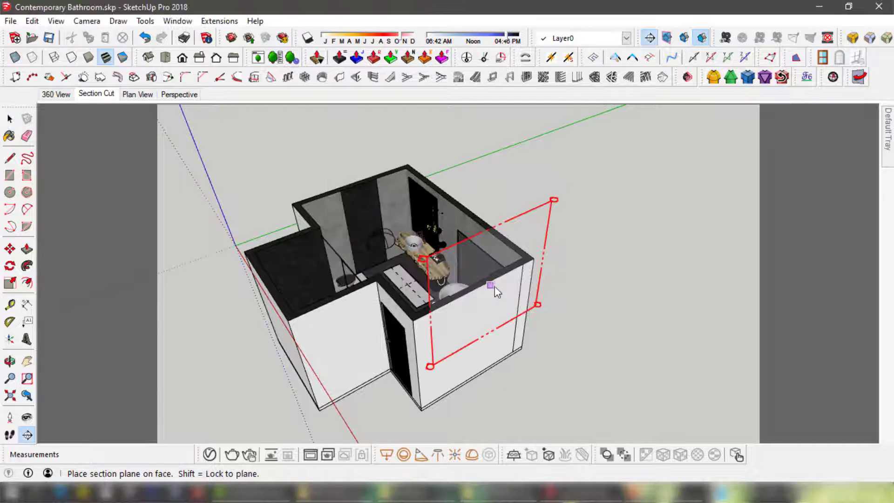
left_click(464, 356)
left_click(527, 348)
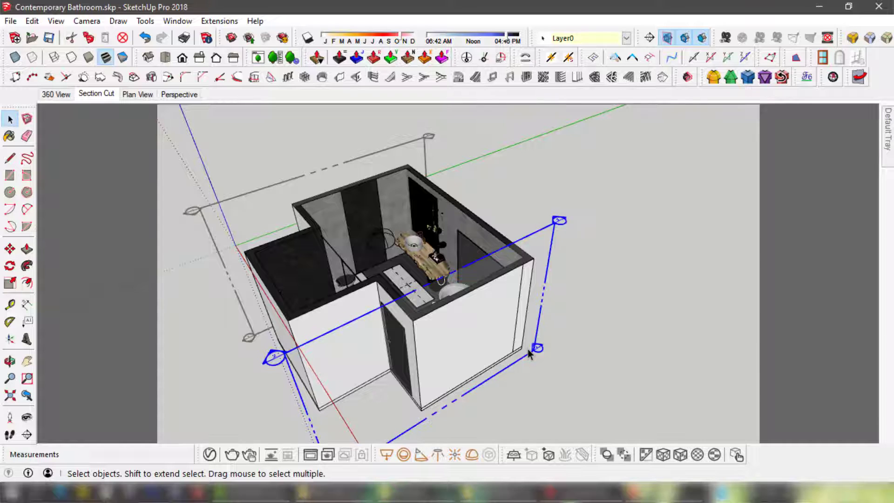
Rotate the new section plane 30 degrees horizontally about a point near the outer wall corner beside the doorway.
middle_click_drag(485, 339, 463, 301)
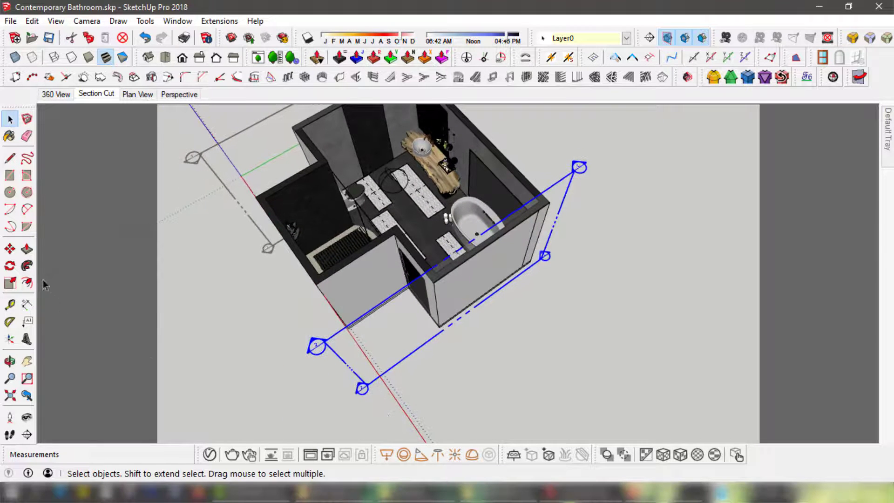
left_click(10, 269)
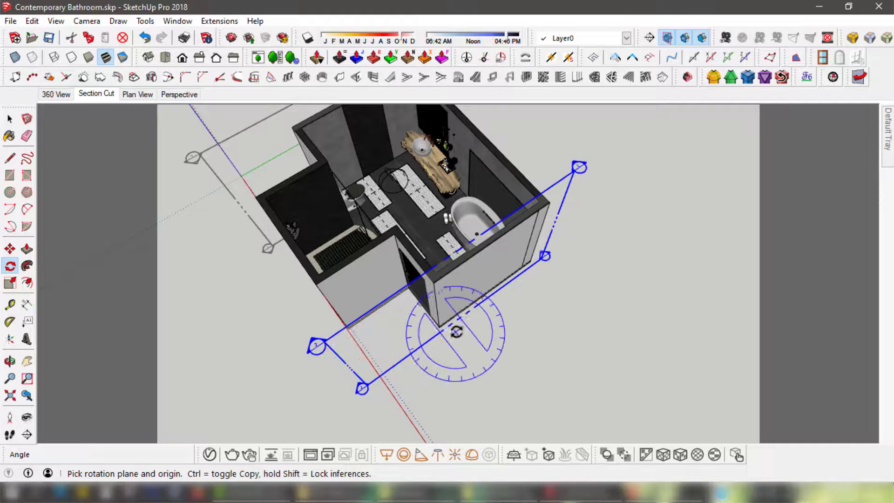
left_click(462, 325)
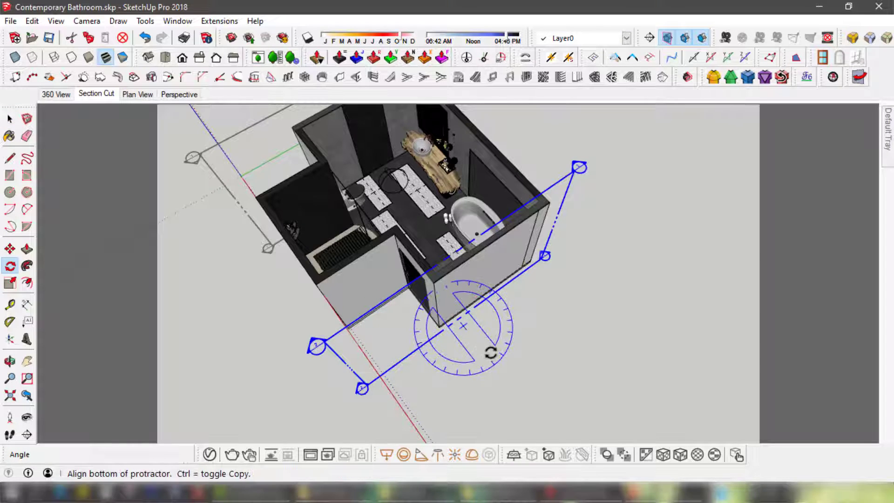
left_click(531, 408)
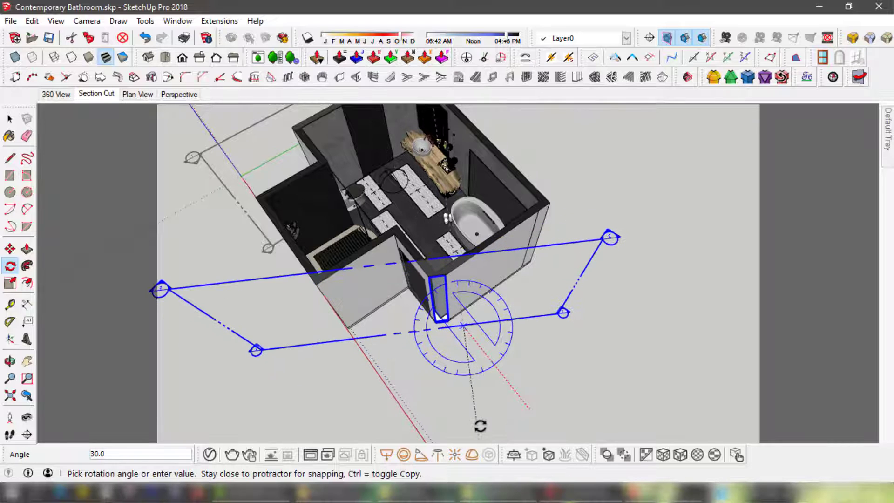
left_click(481, 426)
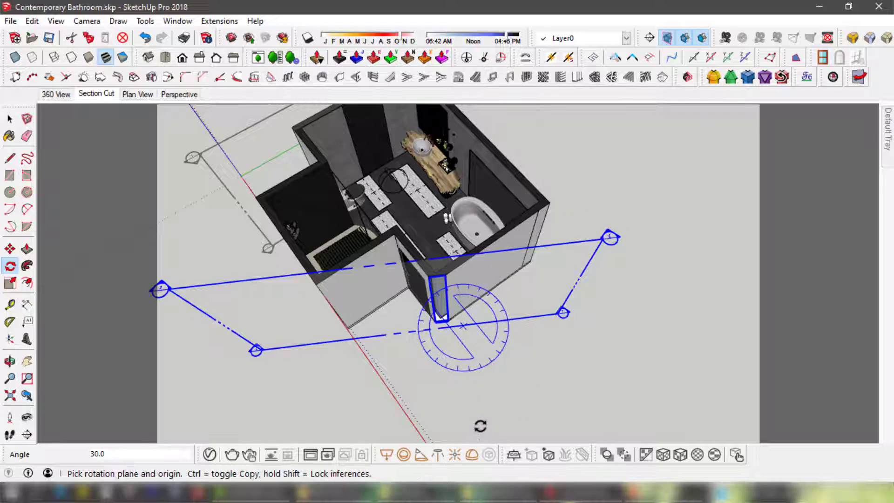
Move the angled section plane into the room so it cuts through shower and bathroom, and align the view to it.
left_click(10, 249)
left_click(523, 315)
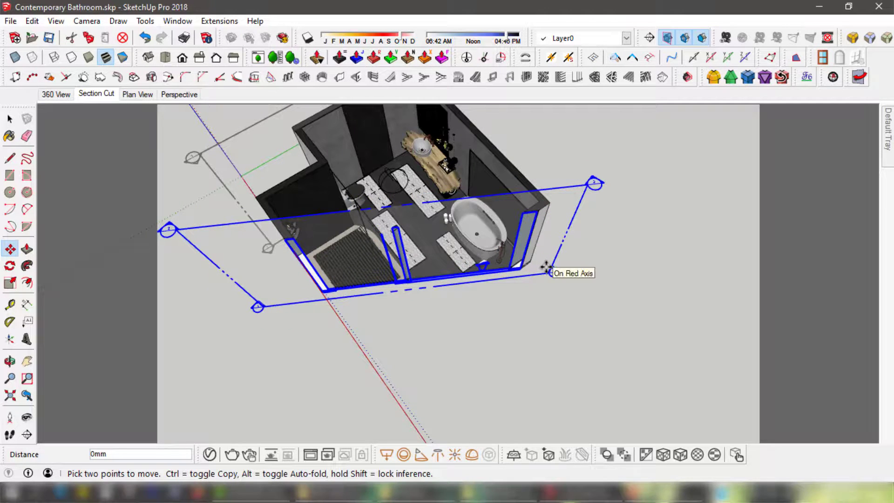
key("space")
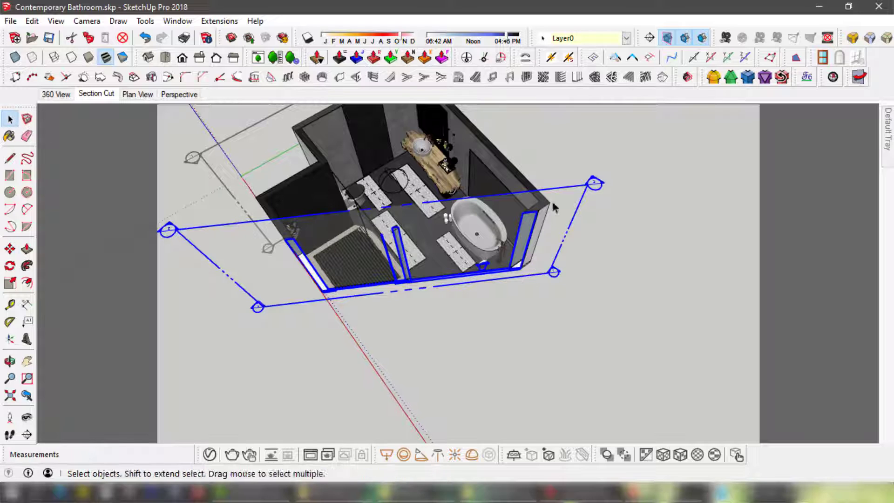
right_click(564, 207)
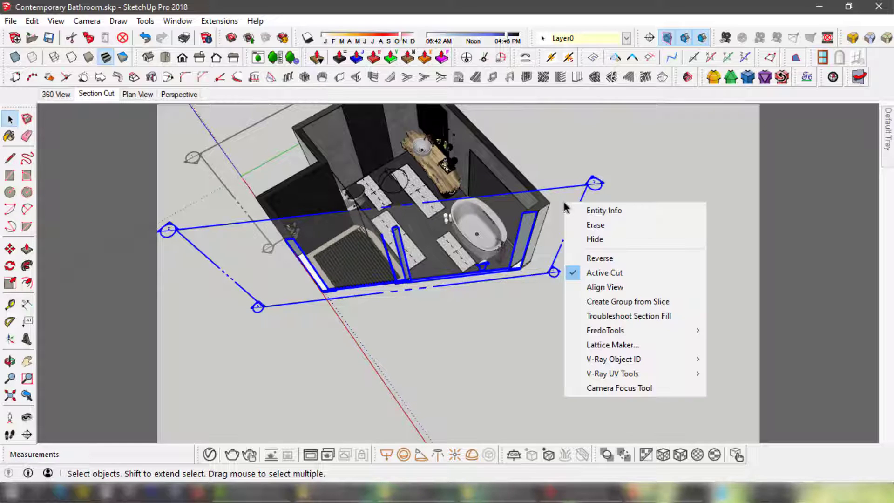
left_click(611, 287)
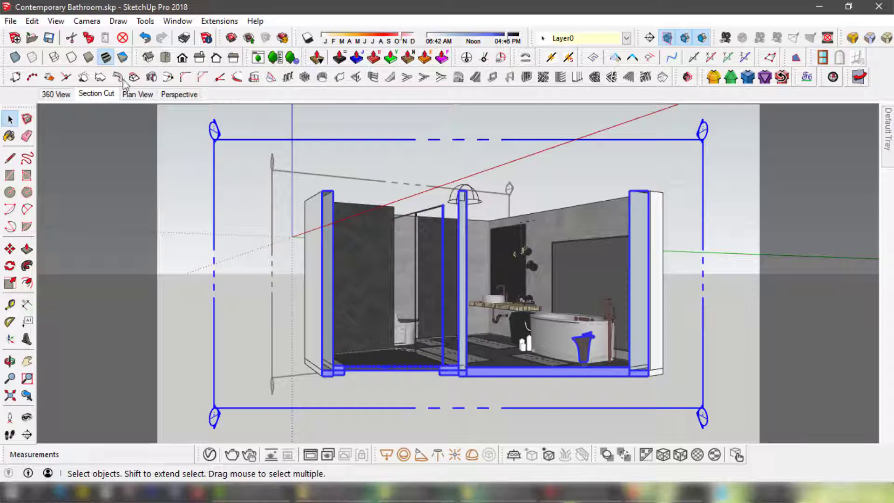
Unhide all hidden geometry, including the ceiling, and turn off the display of section planes while keeping the cut.
left_click(32, 21)
mouse_move(147, 216)
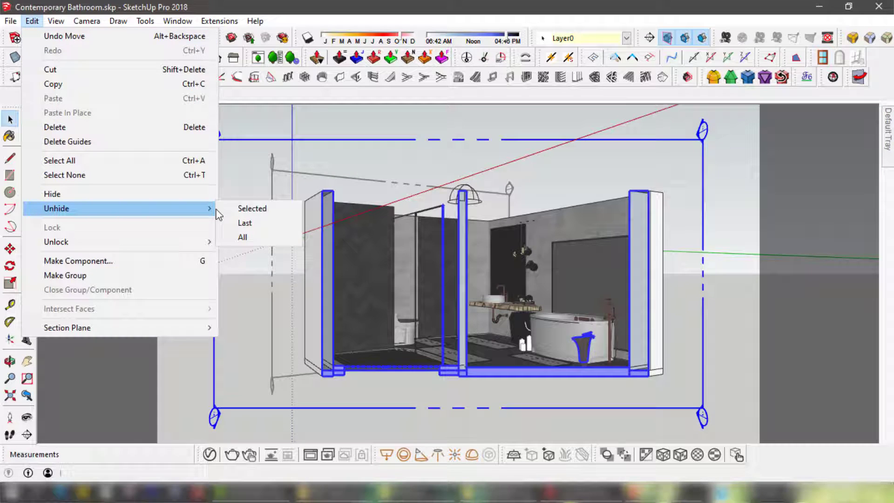
left_click(245, 238)
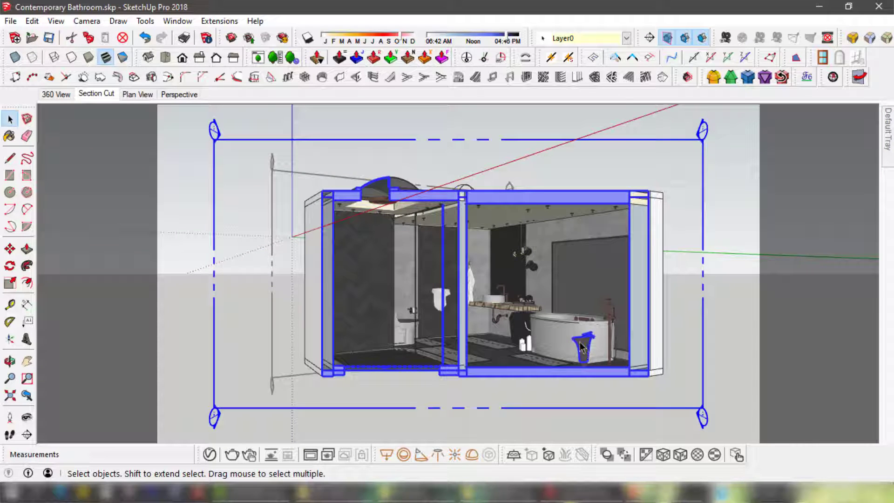
left_click(667, 38)
Hide the small cut stool in front of the bathtub together with the group resting on it.
right_click(593, 345)
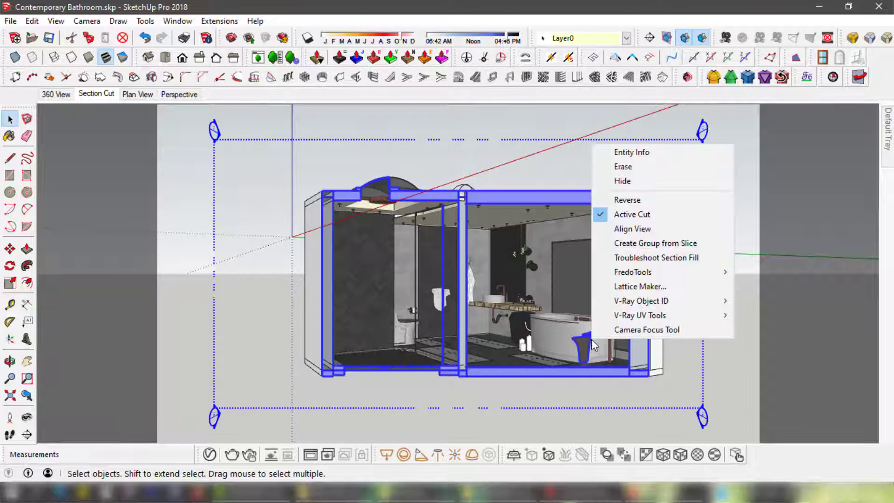
left_click(585, 349)
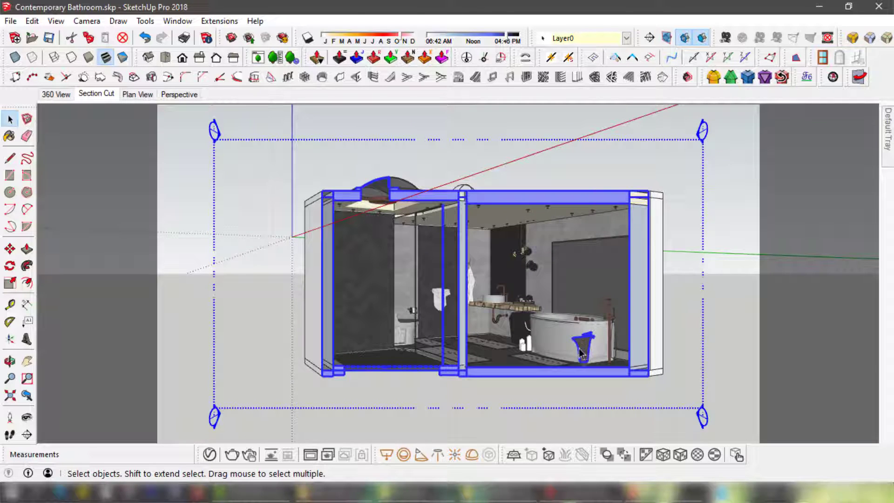
left_click(580, 350)
right_click(582, 347)
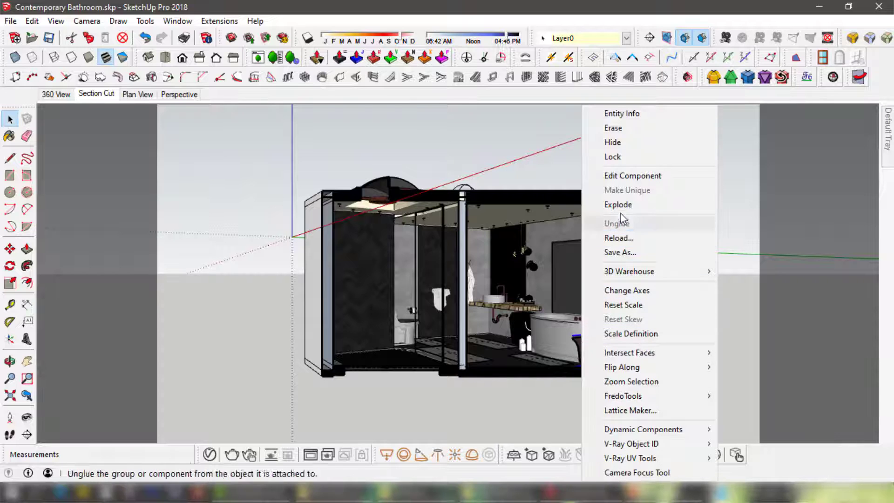
left_click(621, 156)
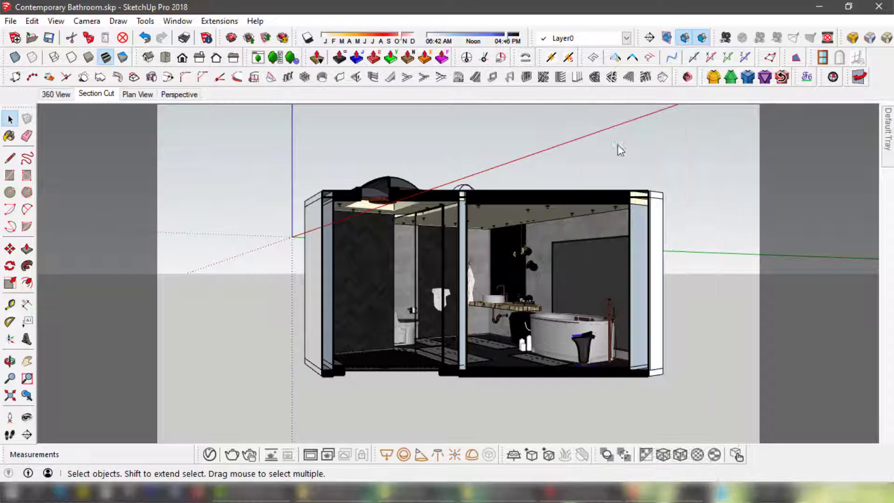
right_click(588, 334)
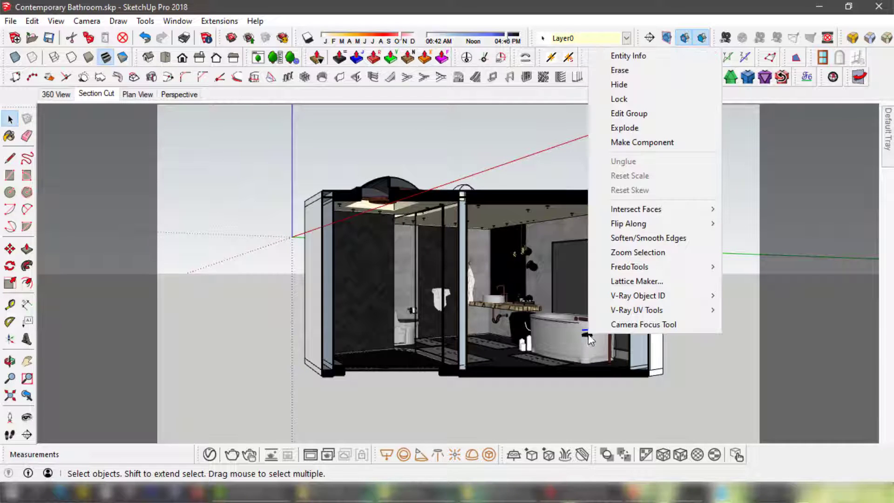
left_click(626, 89)
Bring the camera close to the cut opening, framing the toilet, vanity and bathtub with the shower alongside.
scroll(665, 336, "up", 1)
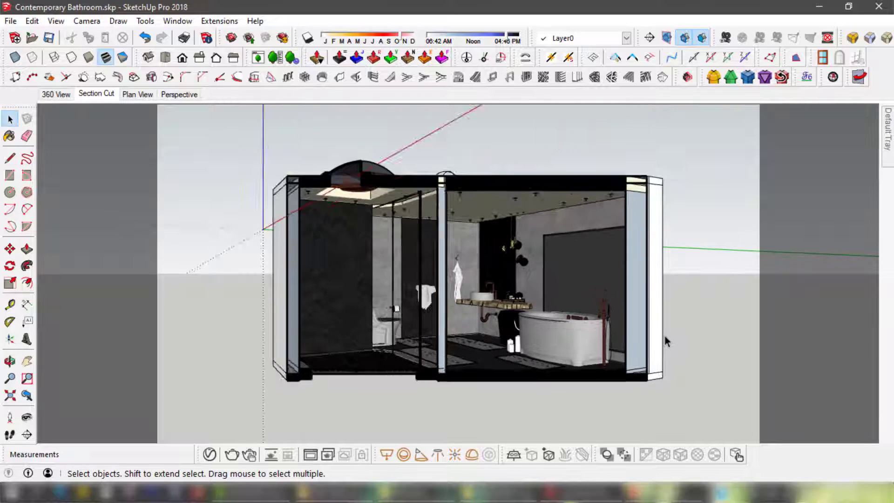
scroll(665, 337, "up", 4)
scroll(614, 340, "up", 4)
middle_click_drag(546, 317, 539, 346, "shift")
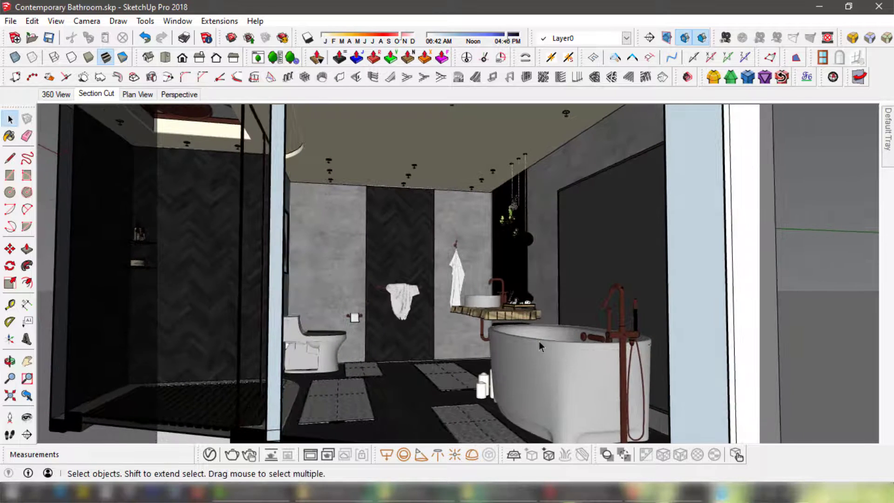
scroll(539, 342, "up", 2)
mouse_move(579, 264)
middle_mouse_down()
mouse_move(545, 291)
mouse_move(560, 257)
mouse_move(561, 265)
middle_mouse_up()
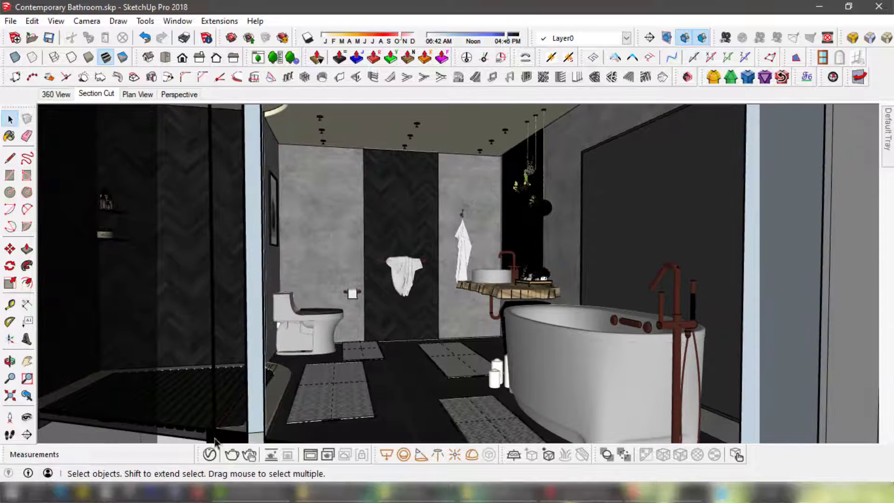
Set the V-Ray render output's aspect ratio to 5:4 - Landscape and close the Asset Editor.
left_click(209, 454)
left_click(398, 52)
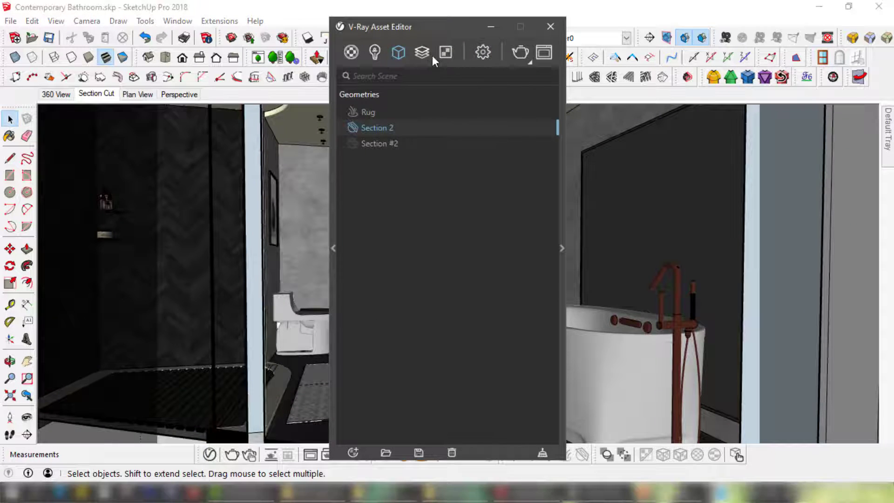
left_click(482, 55)
left_click(406, 201)
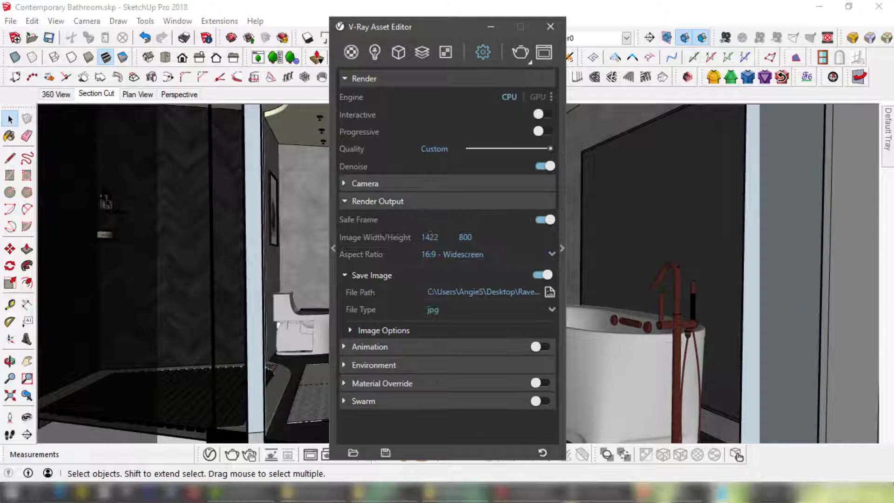
left_click(460, 255)
left_click(451, 323)
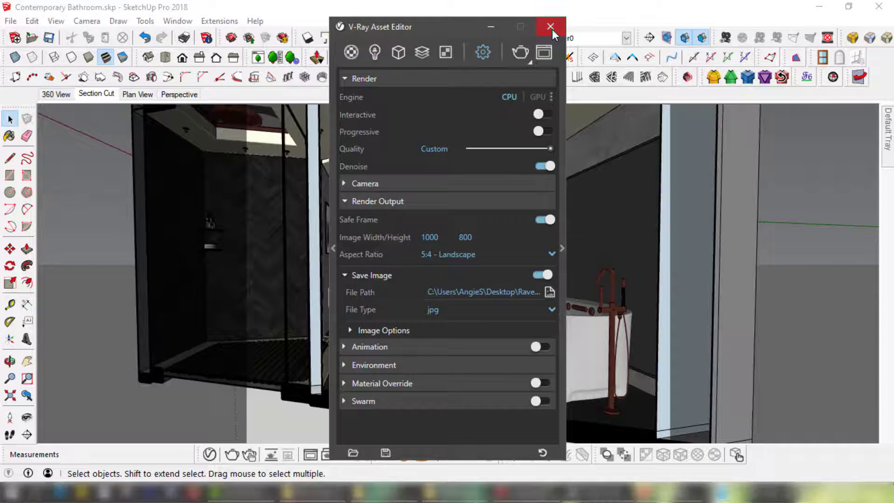
left_click(551, 26)
Reframe the interior for the new format and switch the camera to two-point perspective.
scroll(563, 273, "up", 5)
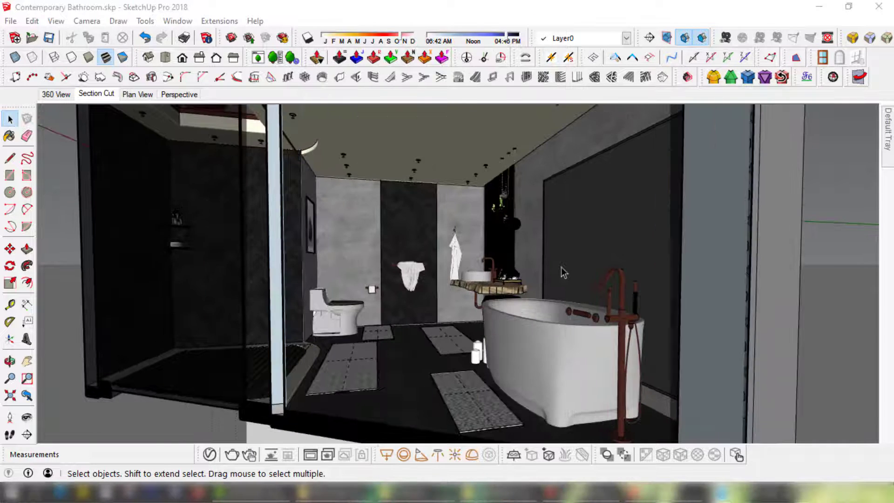
scroll(563, 272, "down", 2)
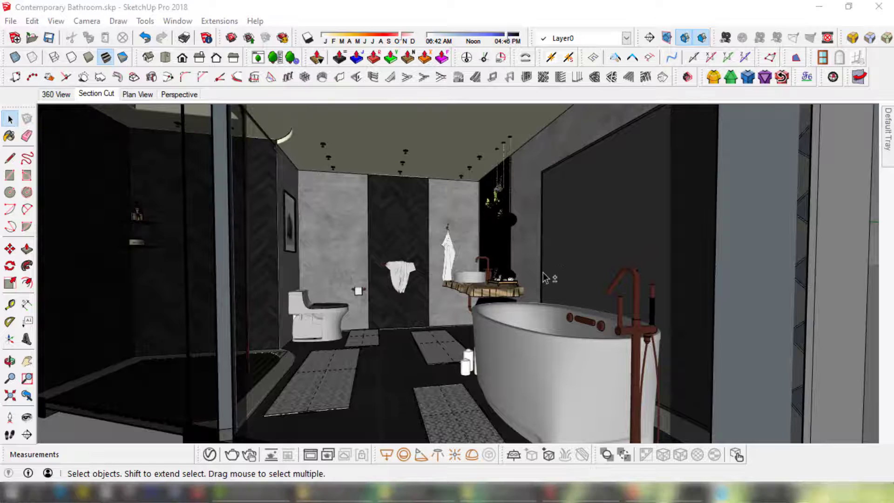
middle_click_drag(546, 278, 529, 266, "shift")
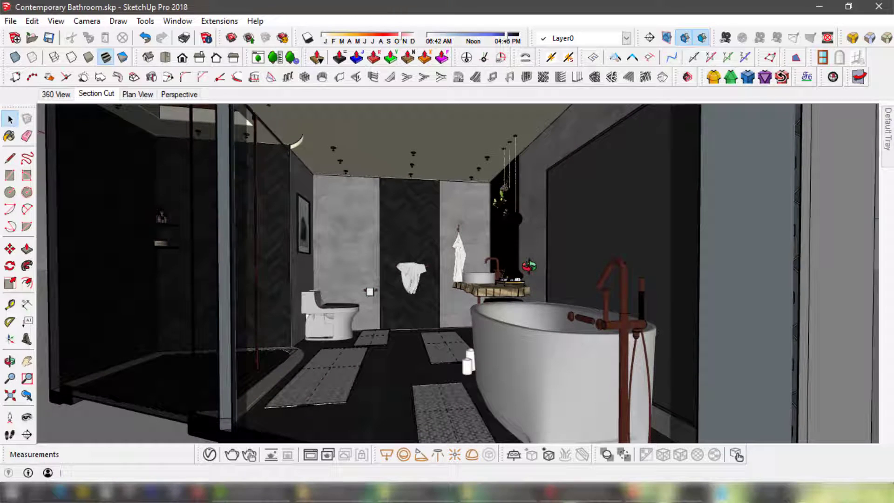
left_click(87, 21)
left_click(140, 113)
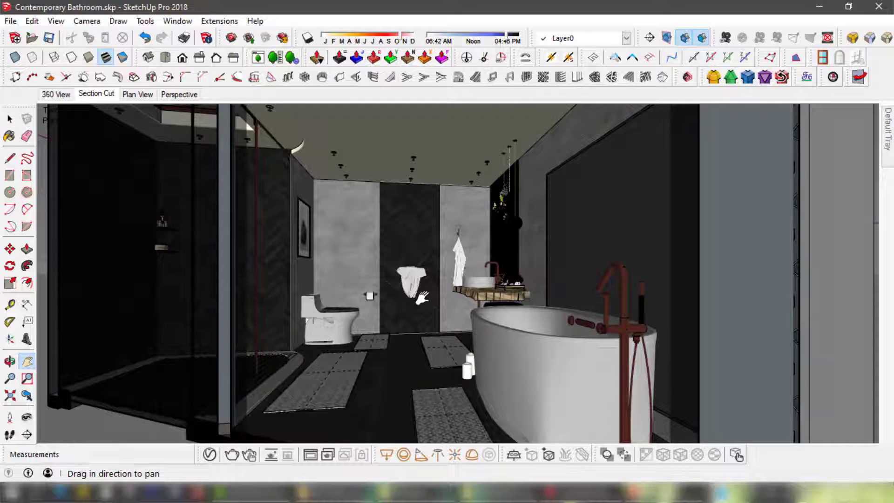
scroll(423, 297, "up", 2)
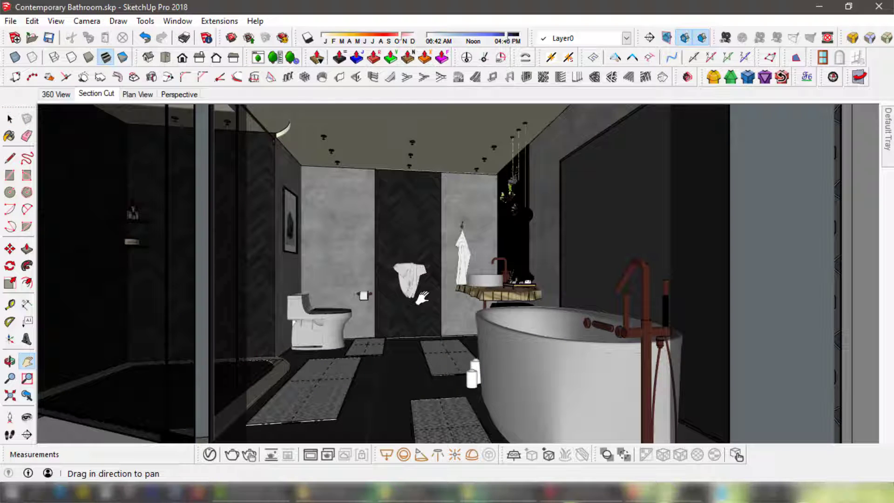
Fine-tune the interior framing and set the camera's field of view to 45 degrees.
key("o")
scroll(391, 291, "up", 1)
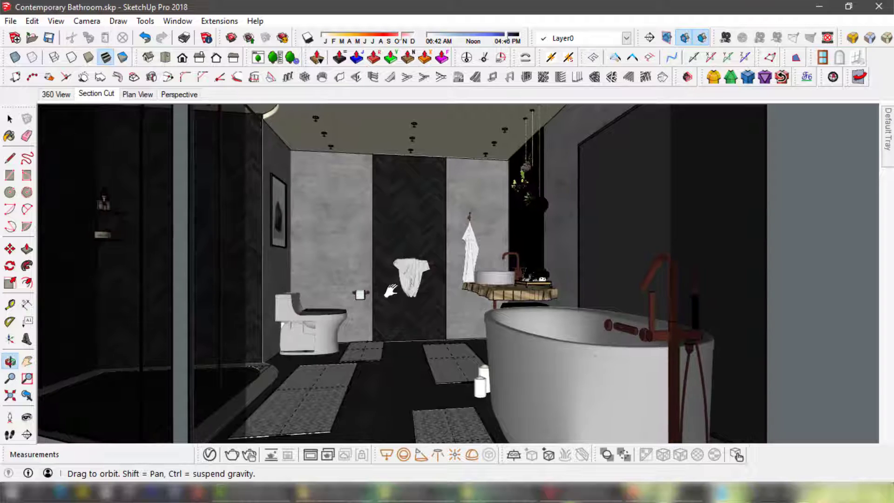
middle_click_drag(391, 291, 398, 293, "shift")
key("h")
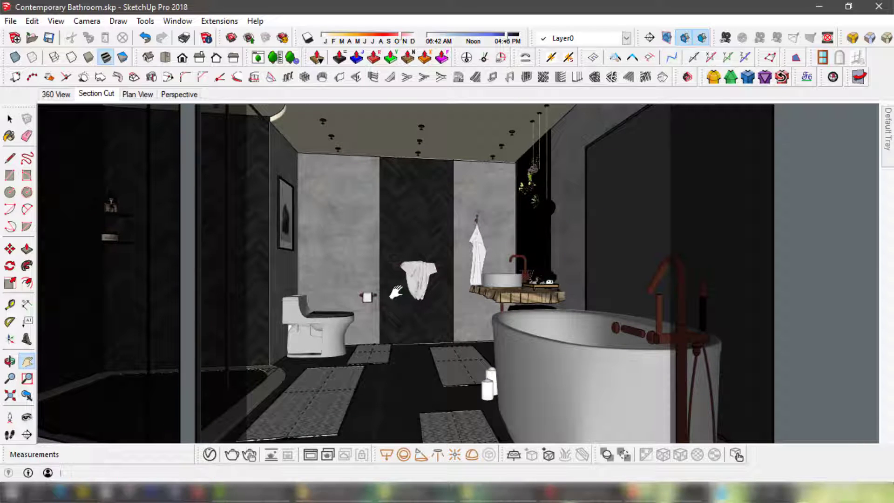
left_click(10, 379)
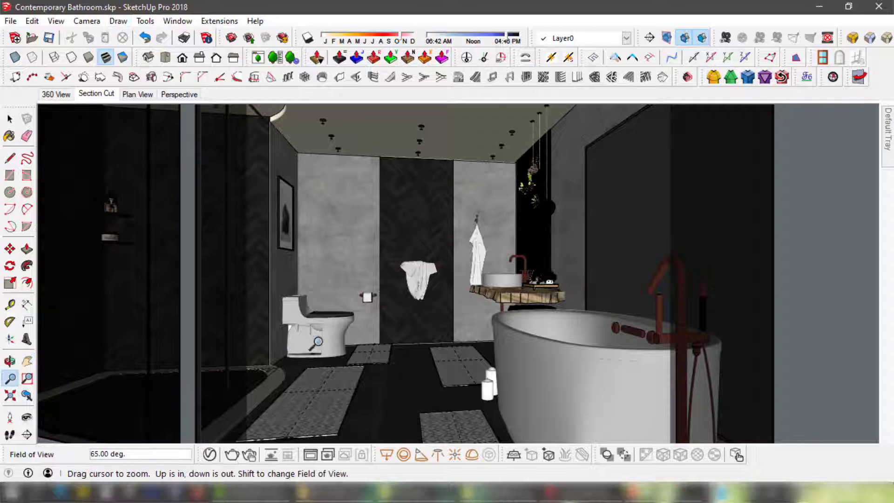
type("45")
key("Return")
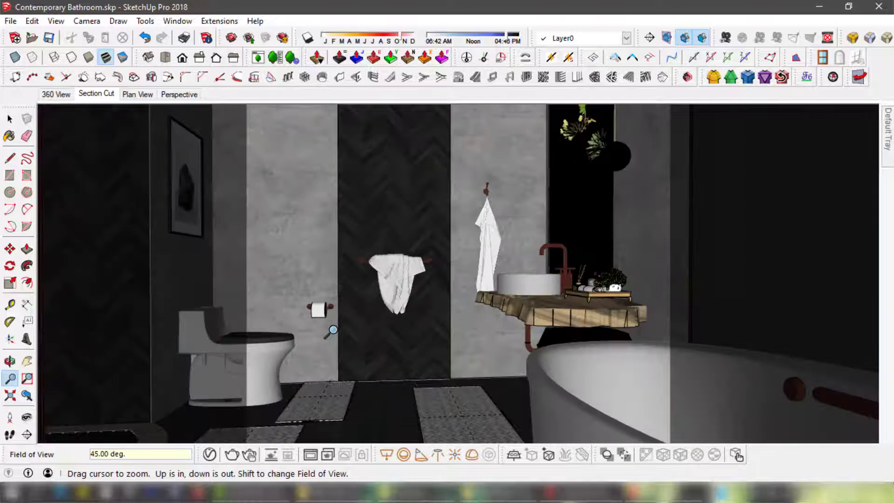
Pull the camera back and recentre it on the toilet, vanity and whole bathtub, with the shower in view.
scroll(359, 340, "down", 5)
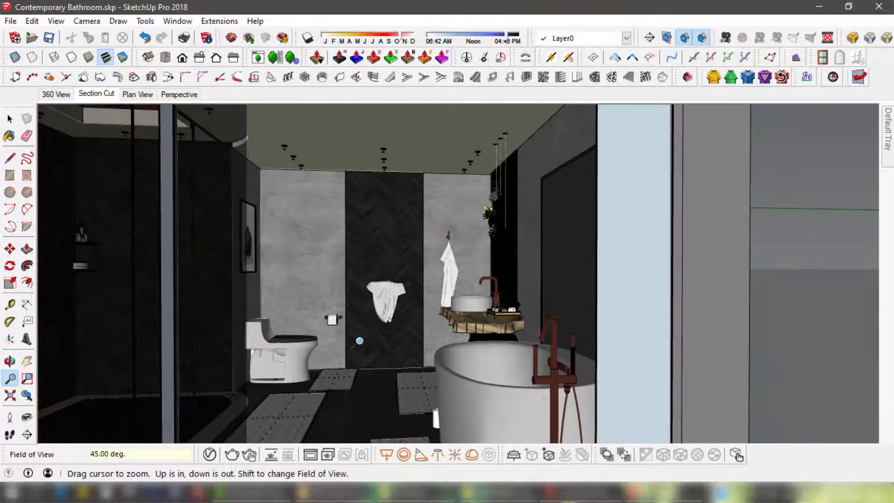
middle_click_drag(359, 338, 383, 318, "shift")
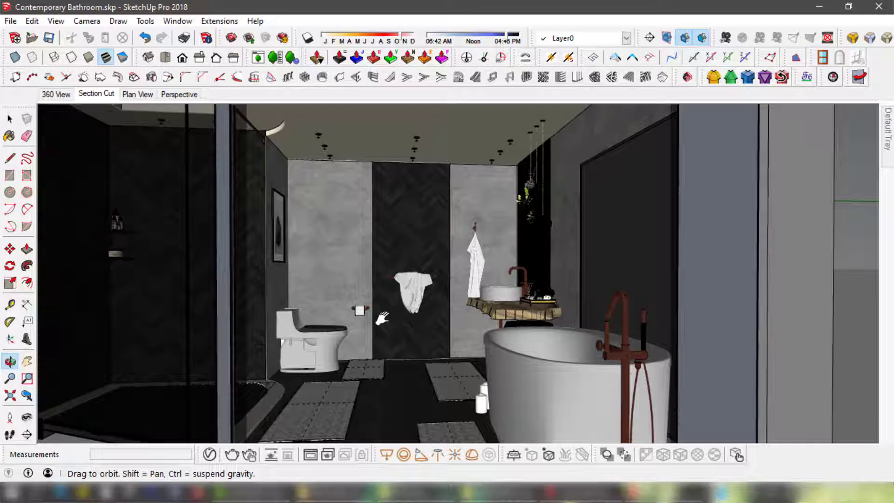
key("z")
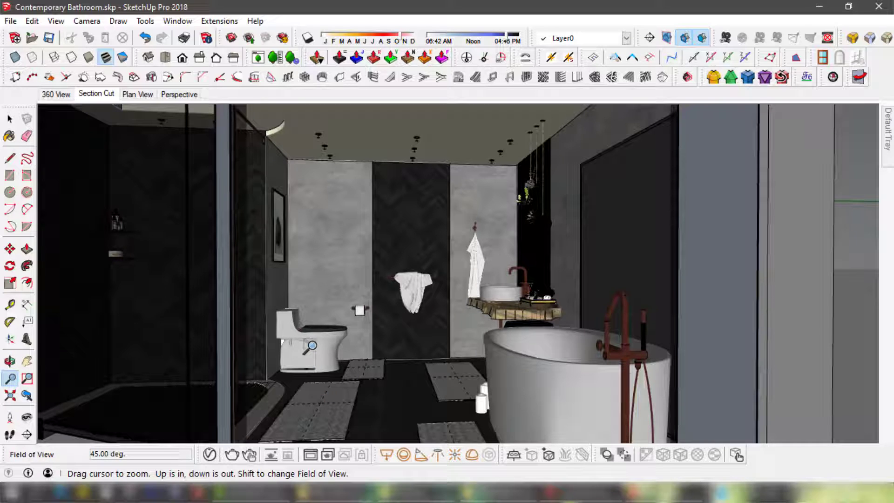
left_click(9, 119)
Compare the V-Ray clipper options of Section #2 and Section 2, and enable Camera Rays Only for Section 2.
left_click(210, 455)
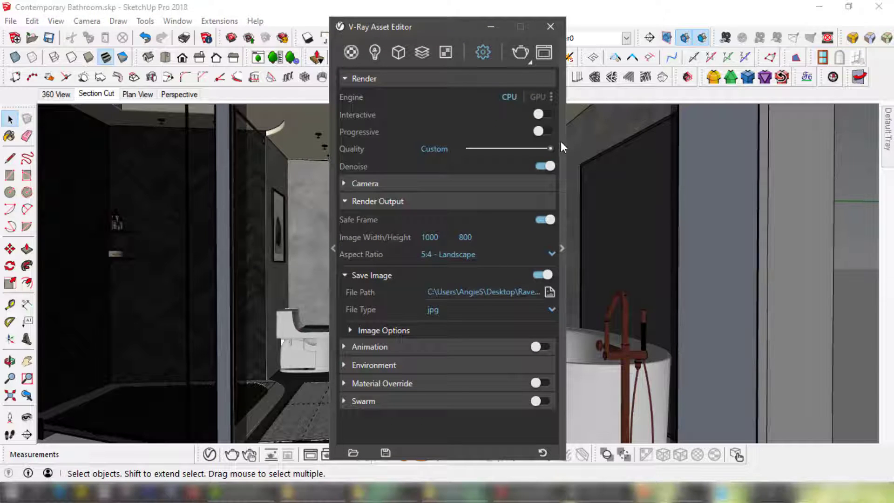
left_click(399, 52)
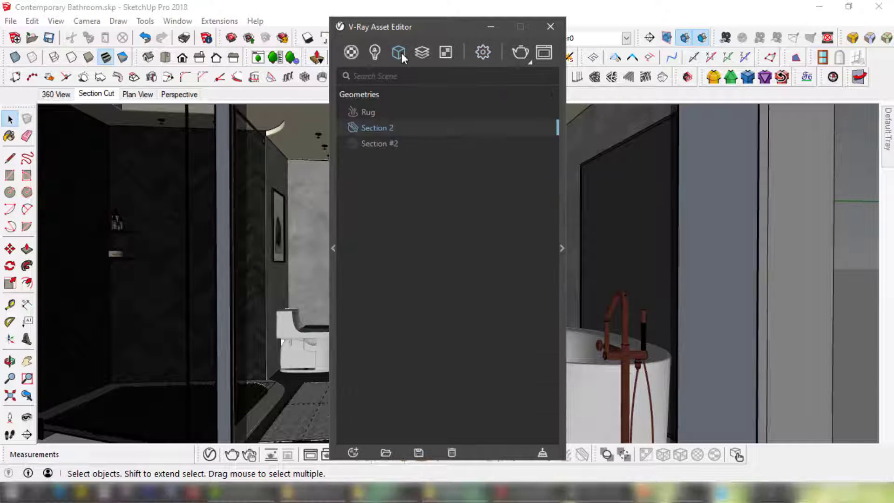
left_click(402, 142)
left_click(561, 239)
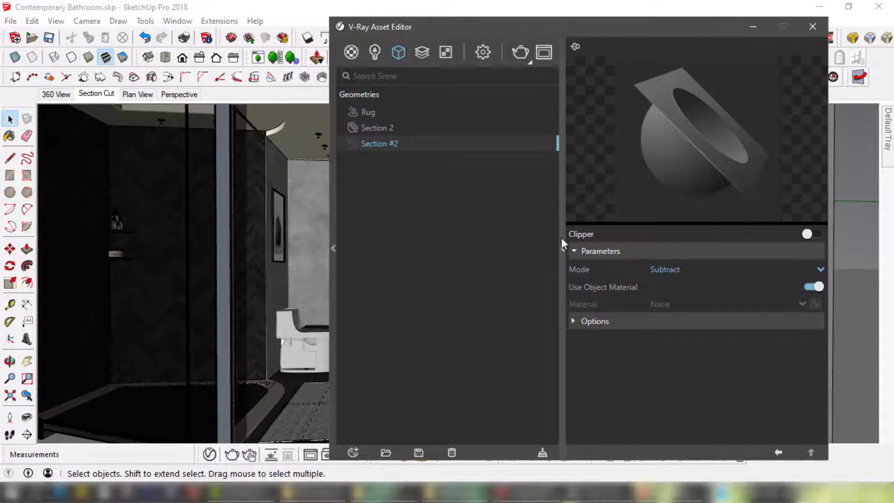
left_click(589, 324)
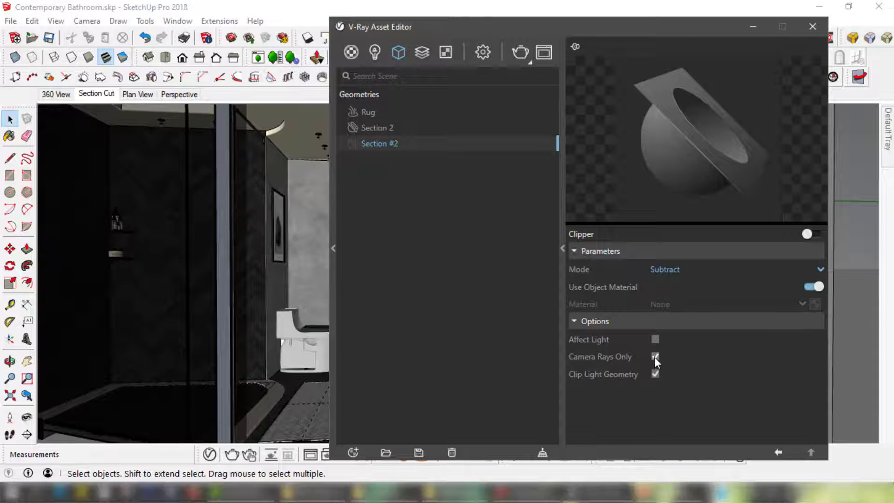
left_click(381, 128)
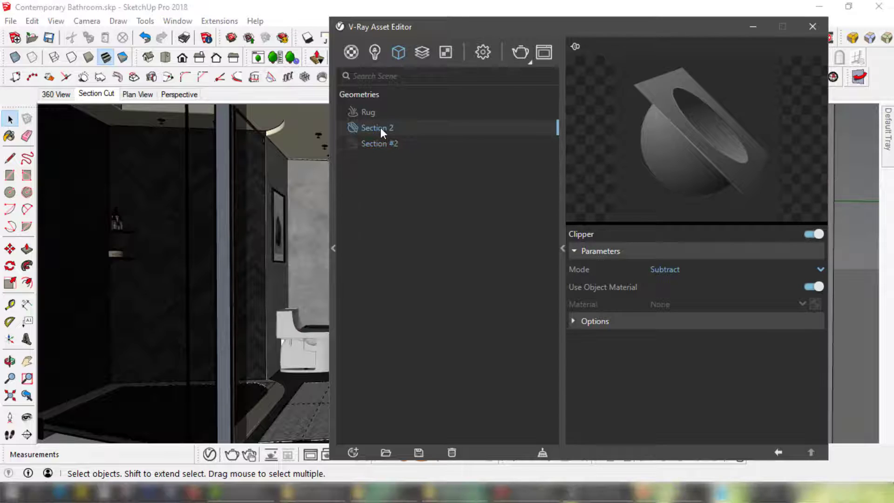
left_click(596, 322)
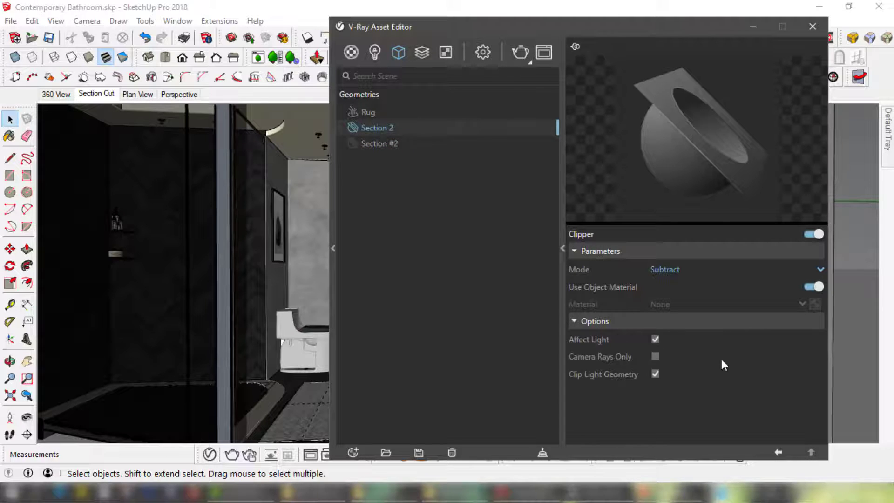
left_click(377, 146)
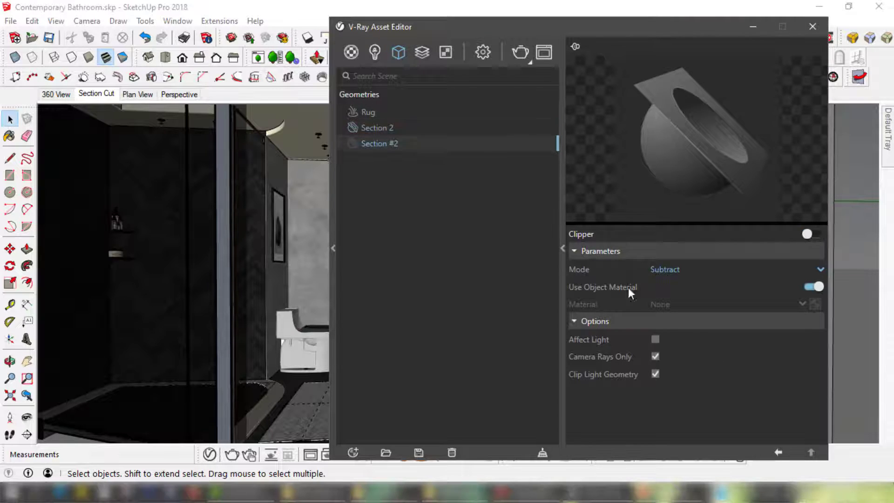
left_click(382, 127)
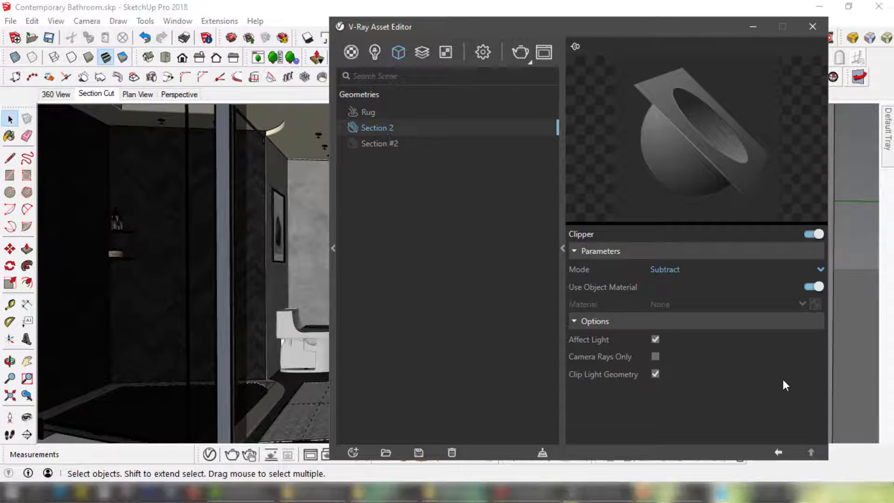
left_click(655, 357)
Rename the Section 2 clipper to Perspective and save the model.
double_click(390, 129)
left_click(394, 128)
key("ctrl+a")
type("pERSPE")
key("BackSpace")
key("BackSpace")
type("pective")
key("Return")
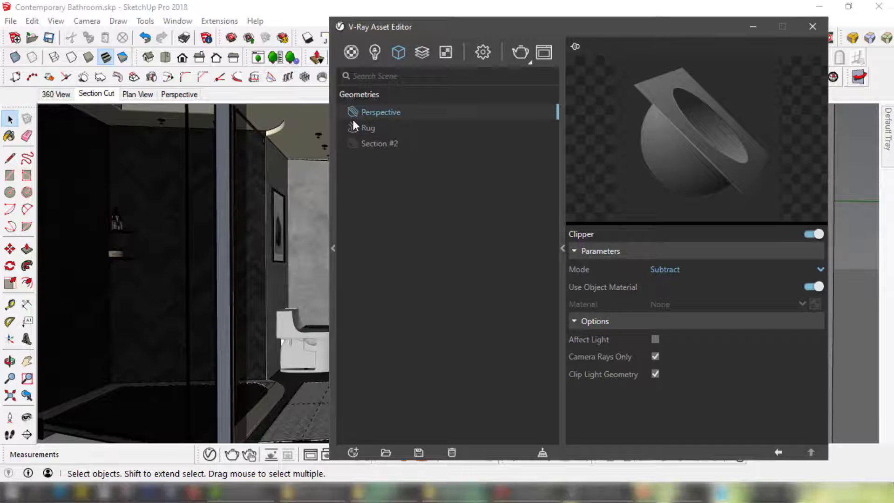
left_click(813, 26)
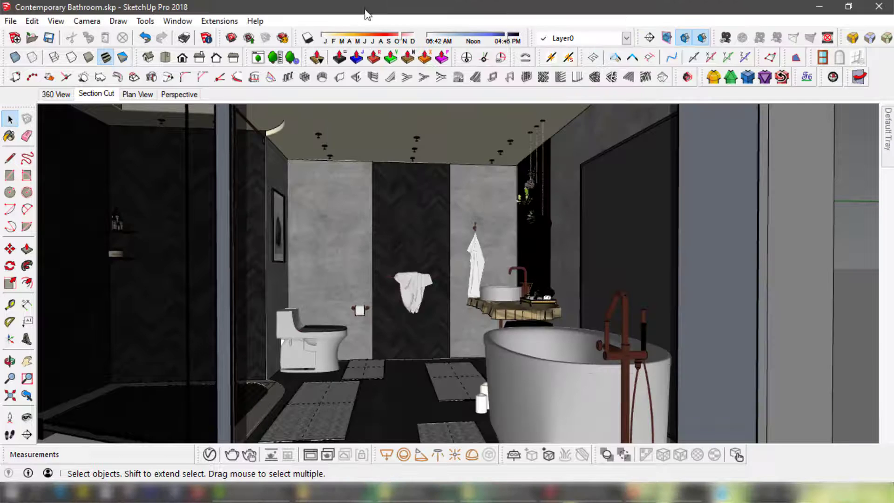
left_click(50, 39)
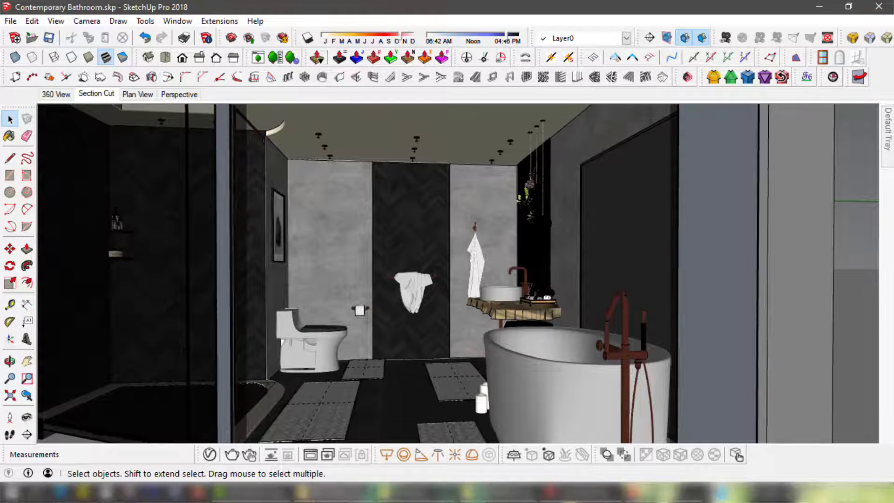
Enable depth of field in the V-Ray camera settings and set its focus source to Fixed Point.
left_click(210, 456)
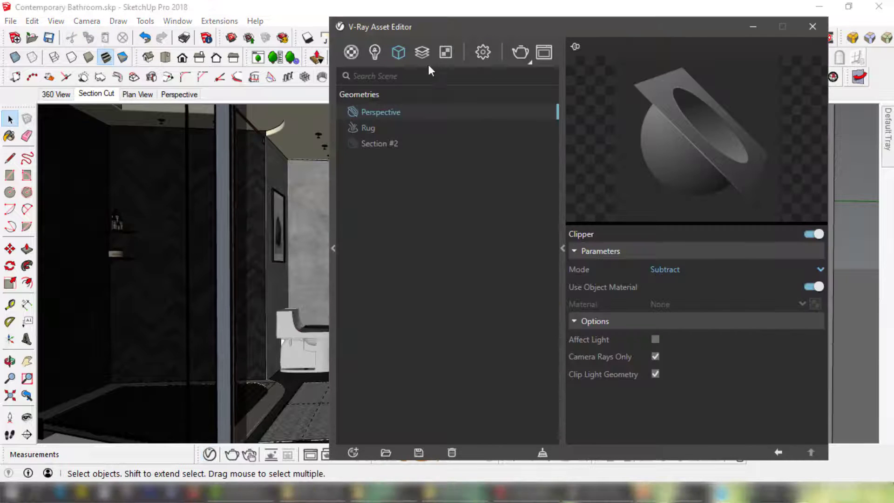
left_click(483, 53)
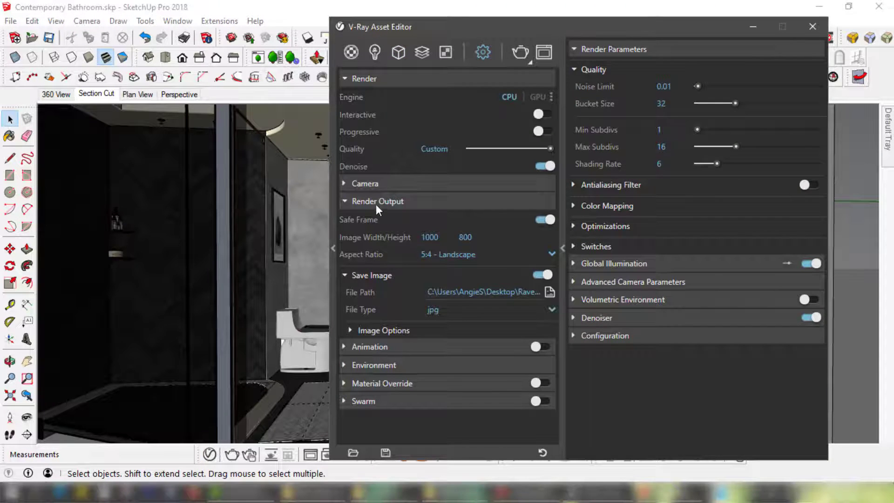
left_click(549, 296)
left_click(653, 279)
left_click(368, 183)
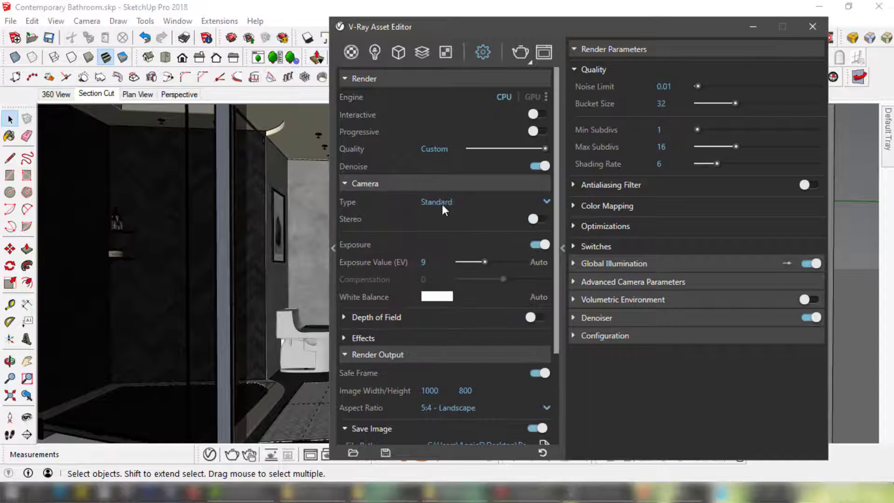
left_click(379, 318)
left_click(538, 318)
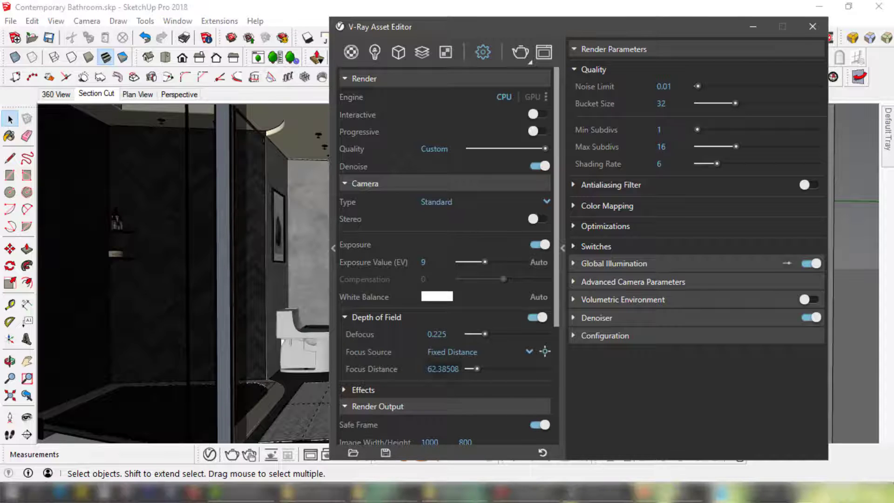
left_click(459, 353)
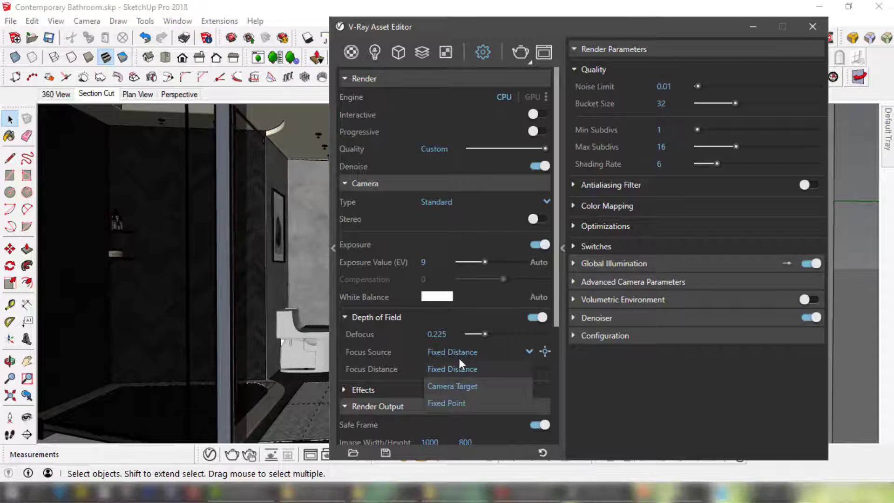
left_click(448, 403)
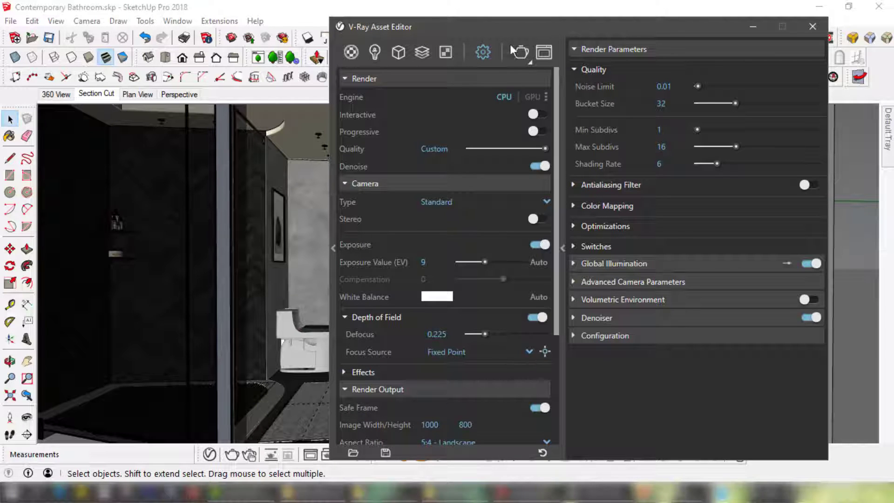
Set the depth of field focus point on the back wall above the washbasin and start the V-Ray render.
left_click_drag(514, 35, 752, 37)
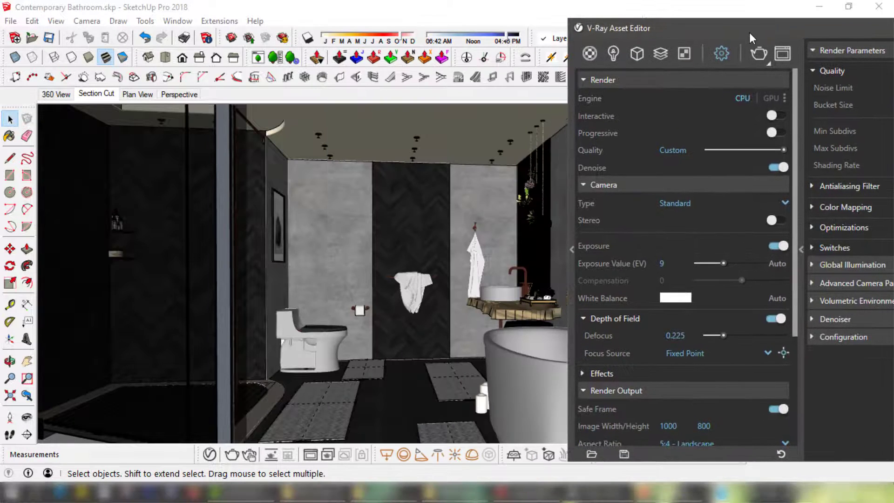
left_click(784, 353)
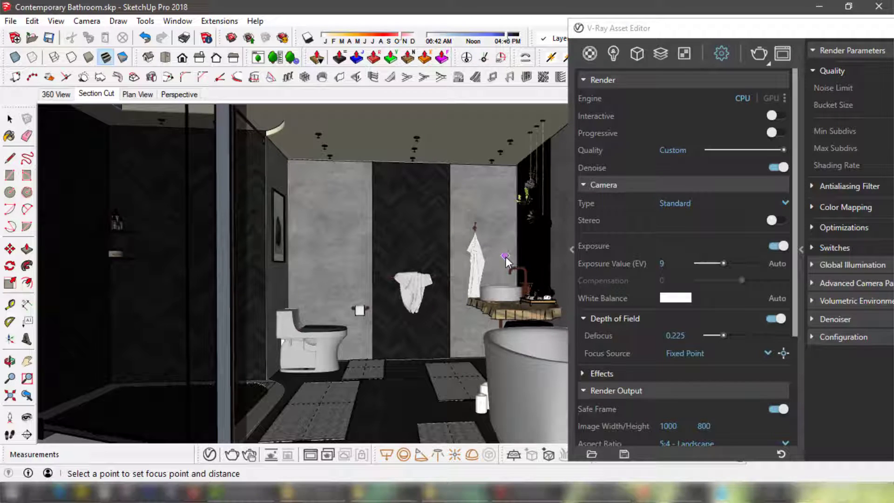
left_click(505, 256)
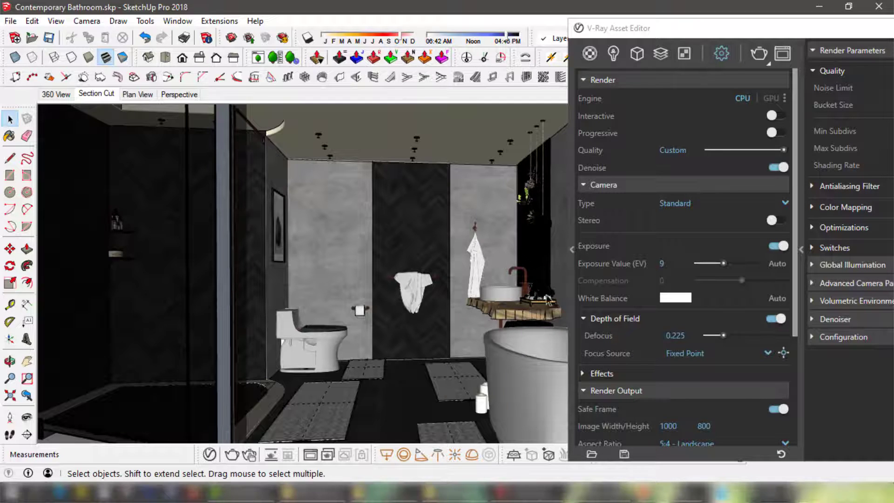
left_click_drag(806, 30, 441, 27)
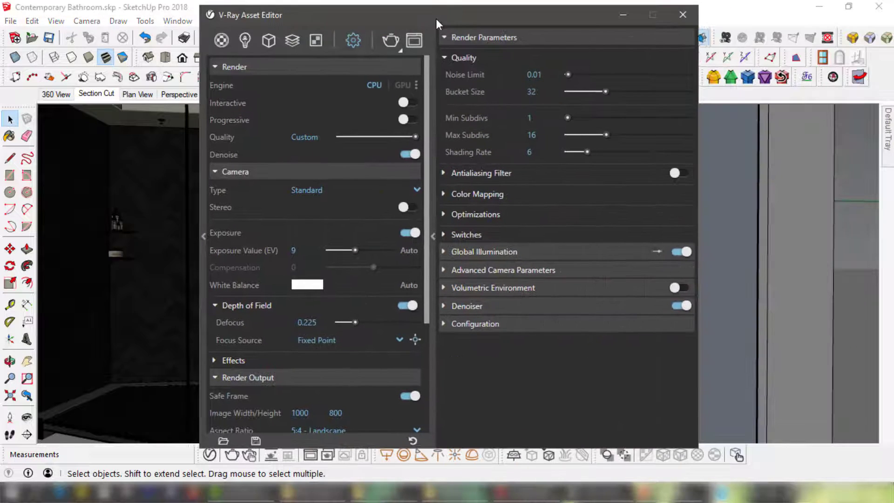
left_click(690, 24)
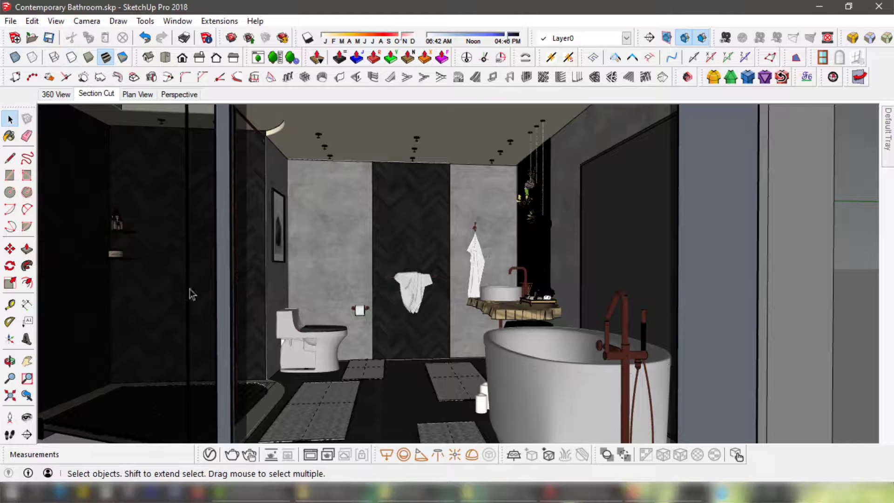
left_click(231, 456)
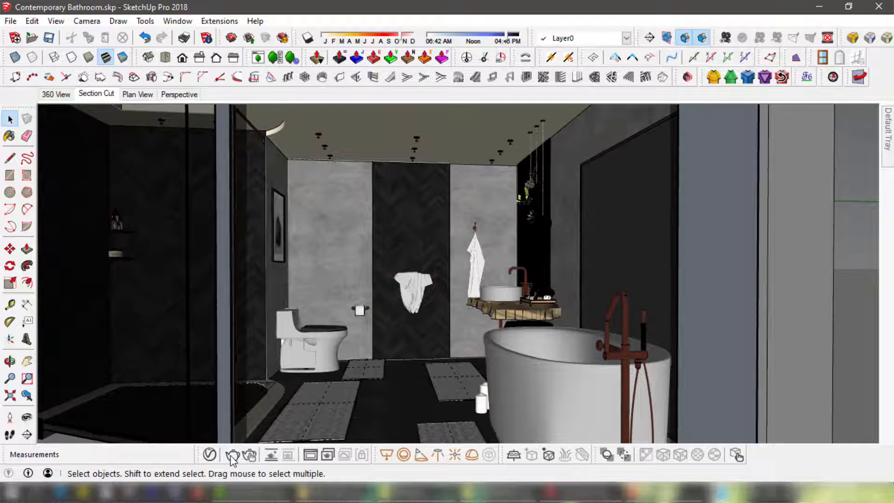